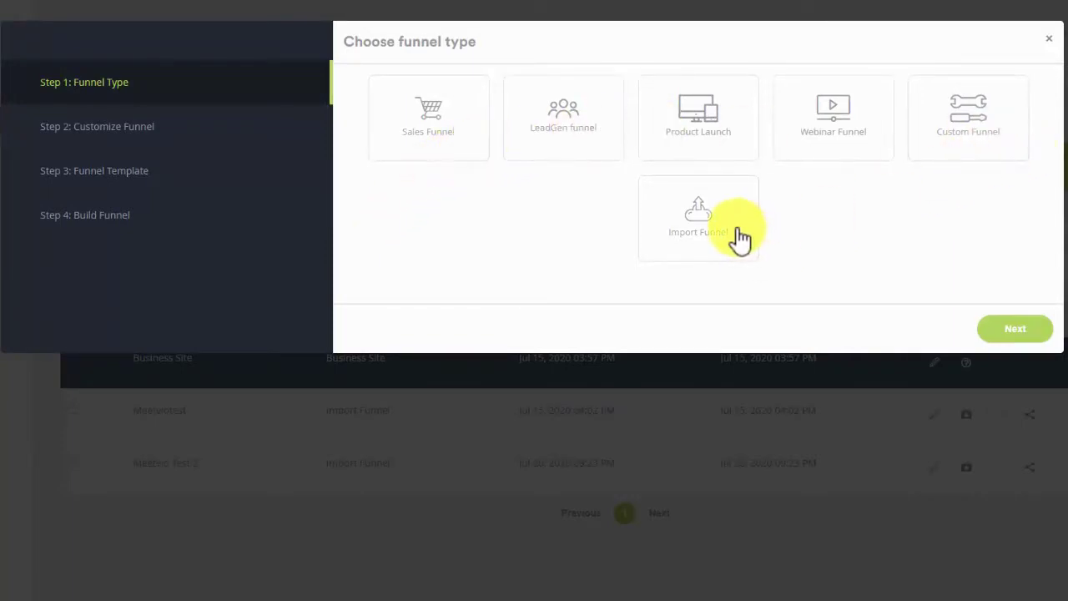
Choose the Sales Funnel type and accept its default set of five pages
{"action": "left_click", "coordinate": [447, 159]}
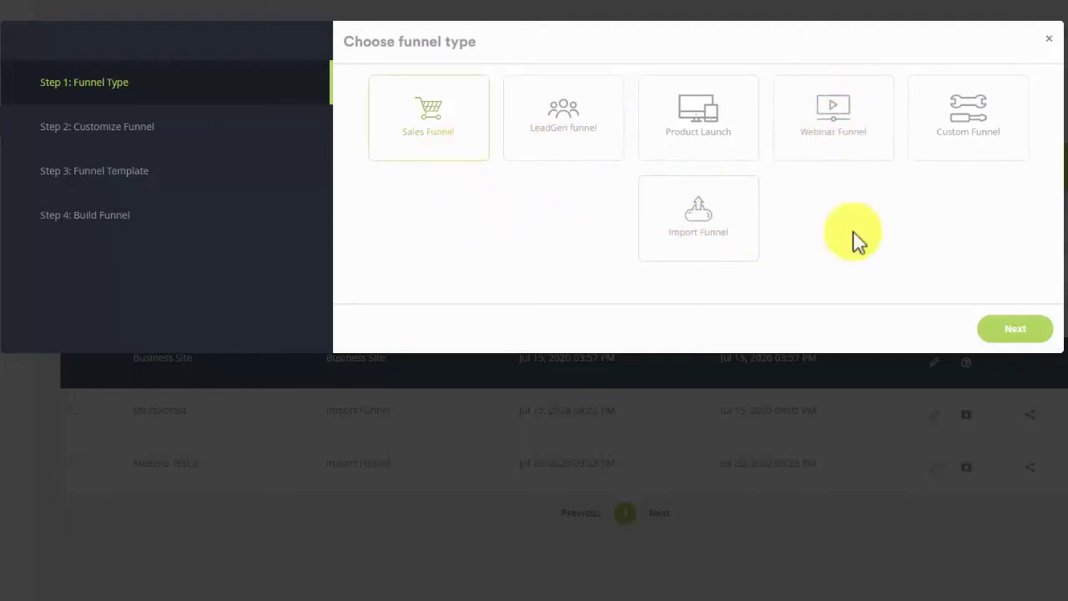
{"action": "left_click", "coordinate": [1018, 333]}
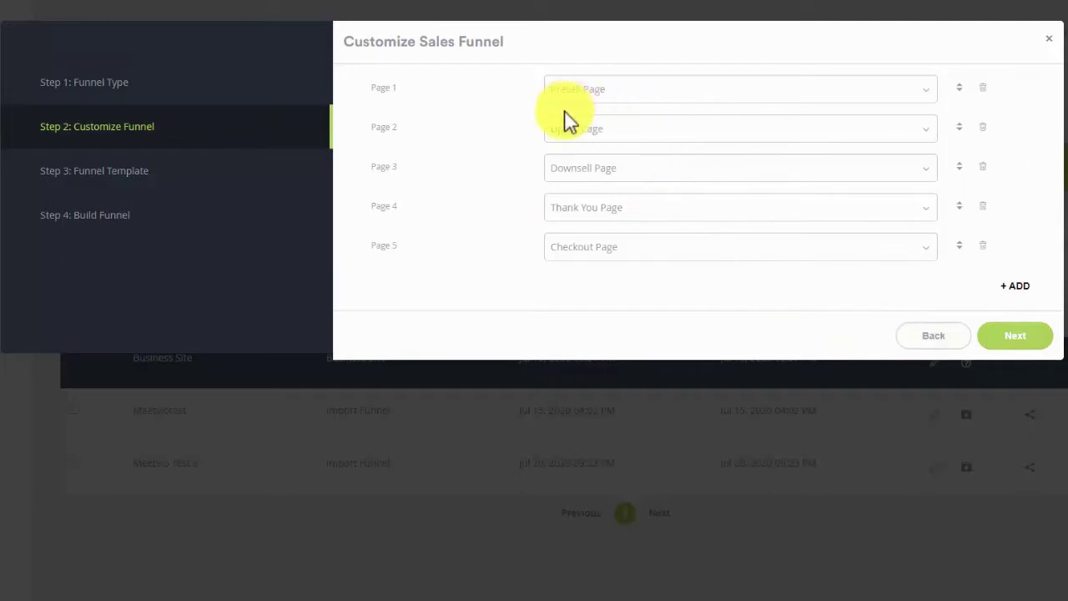
{"action": "left_click", "coordinate": [1018, 337]}
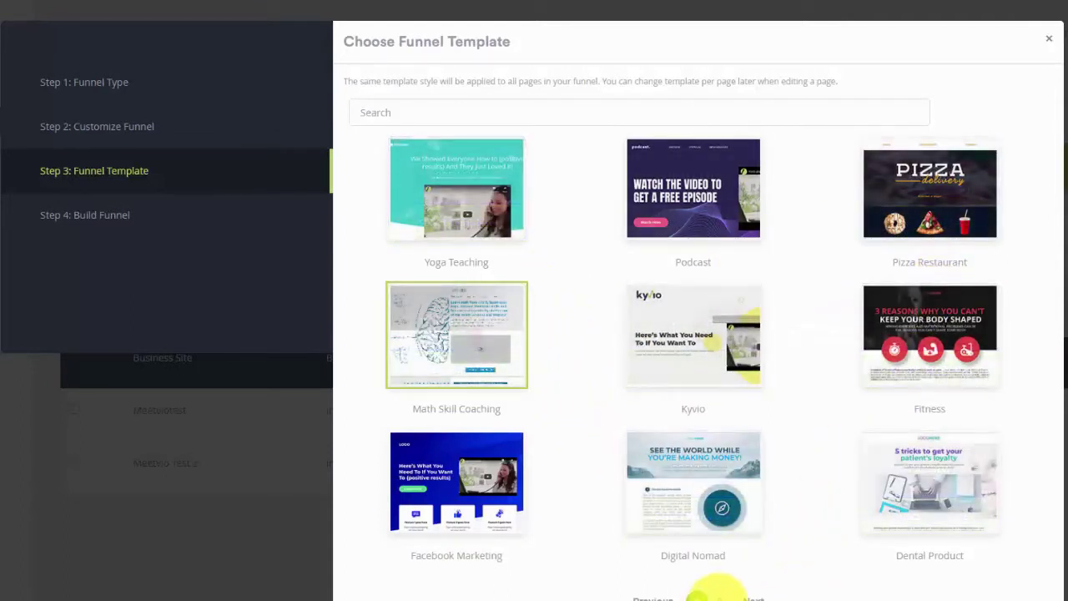
Browse both pages of funnel templates and apply the Math Skill Coaching template
{"action": "left_click", "coordinate": [716, 592]}
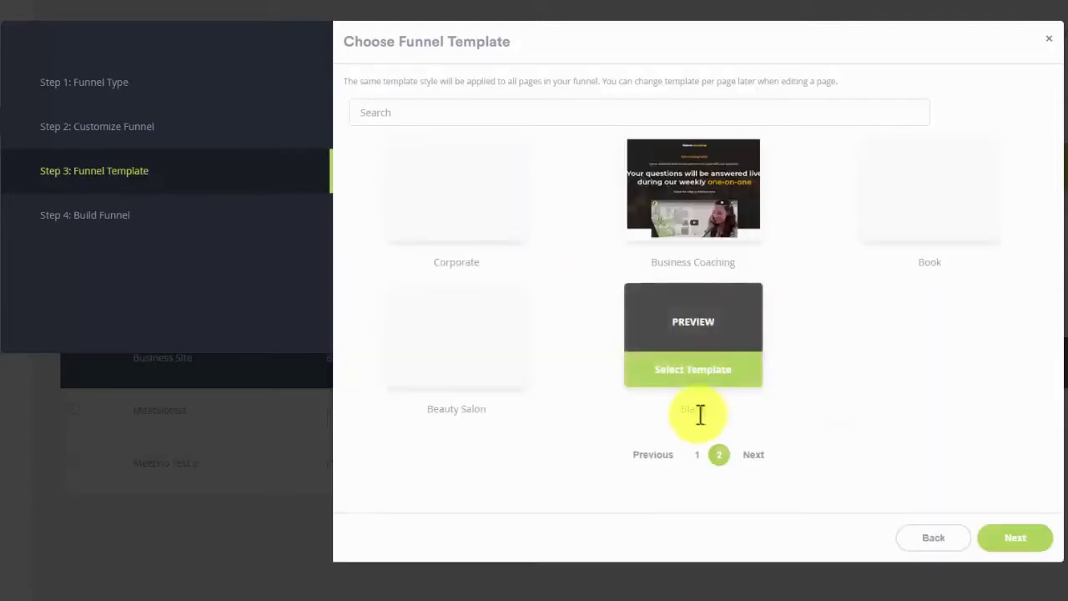
{"action": "left_click", "coordinate": [699, 456]}
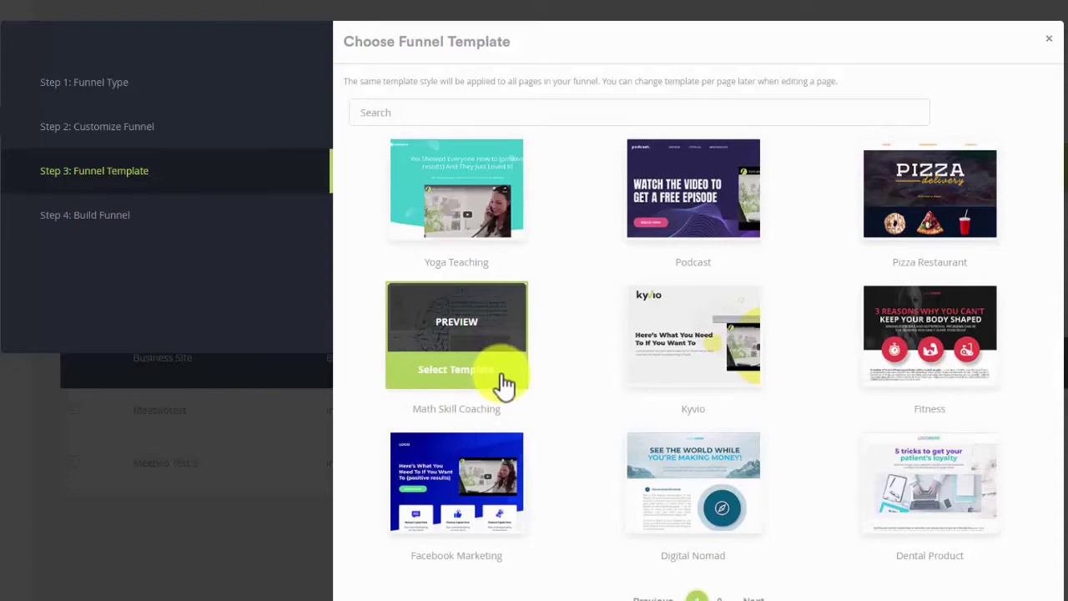
{"action": "left_click", "coordinate": [505, 382]}
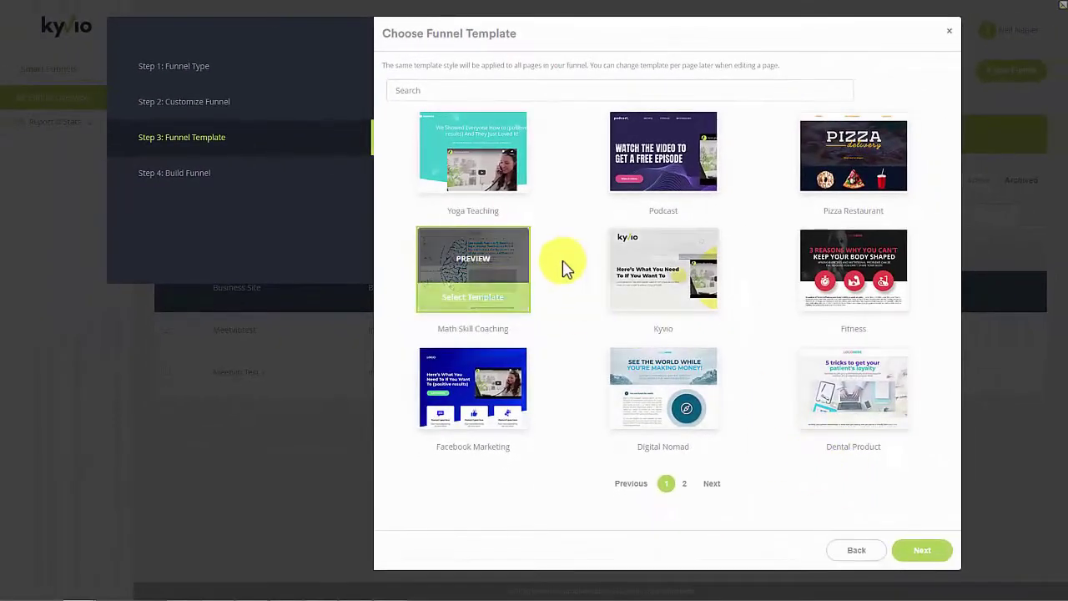
{"action": "left_click", "coordinate": [921, 551]}
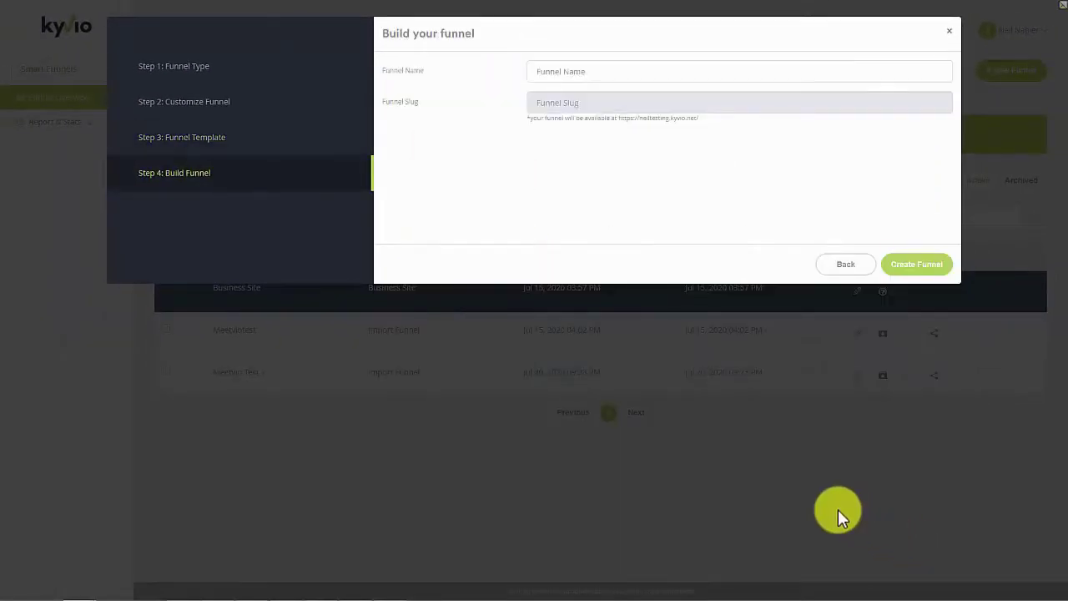
Name the funnel Math Teachers and create it
{"action": "left_click", "coordinate": [556, 73]}
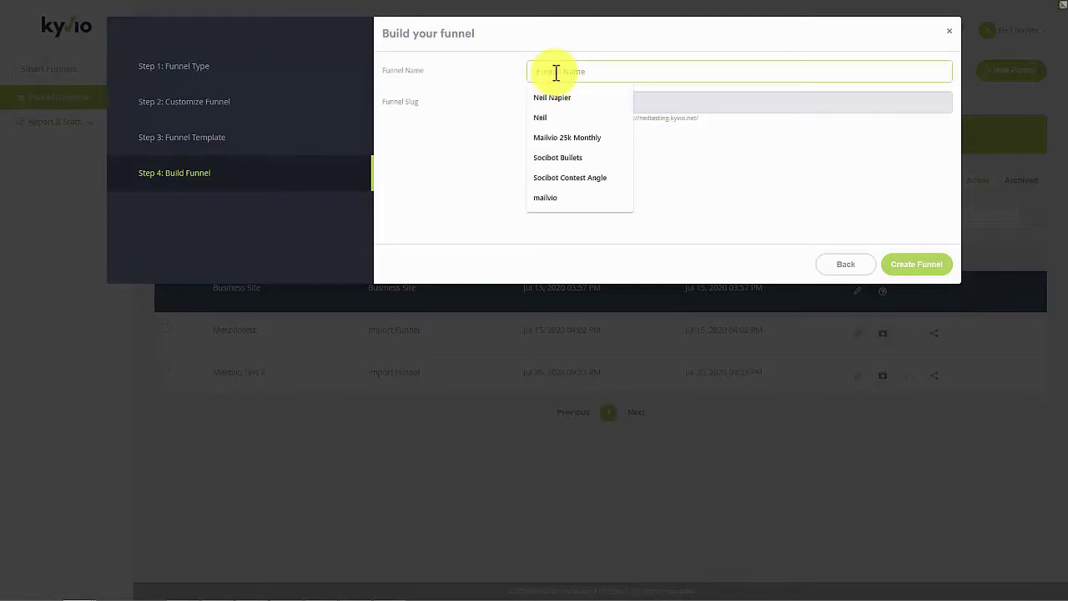
{"action": "type", "text": "Math Teachers"}
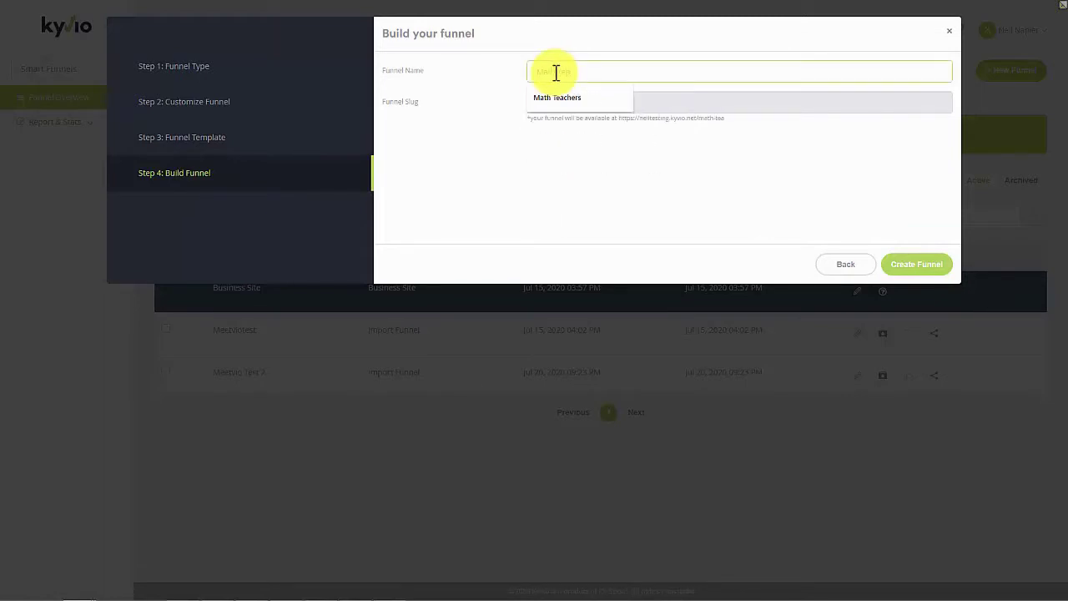
{"action": "left_click", "coordinate": [913, 266]}
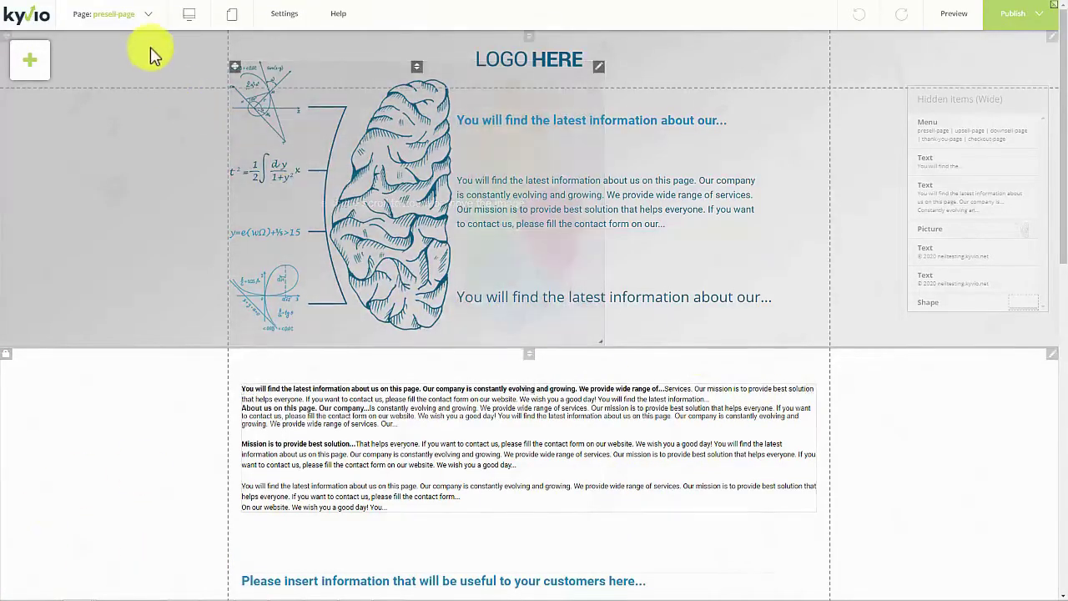
Open the funnel's upsell-page for editing and look over its full layout
{"action": "left_click", "coordinate": [146, 15]}
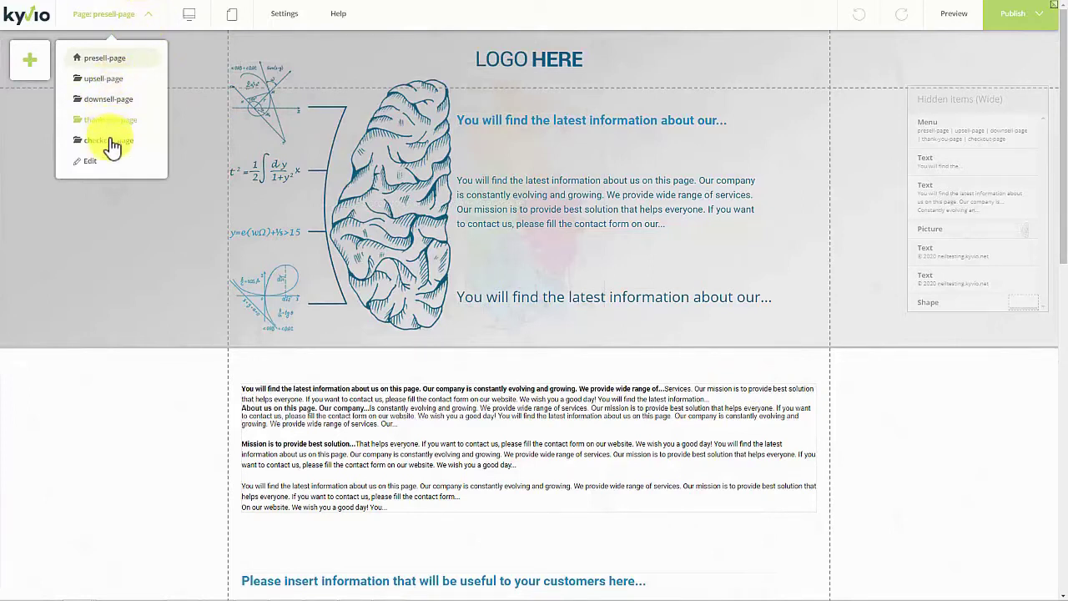
{"action": "left_click", "coordinate": [125, 88]}
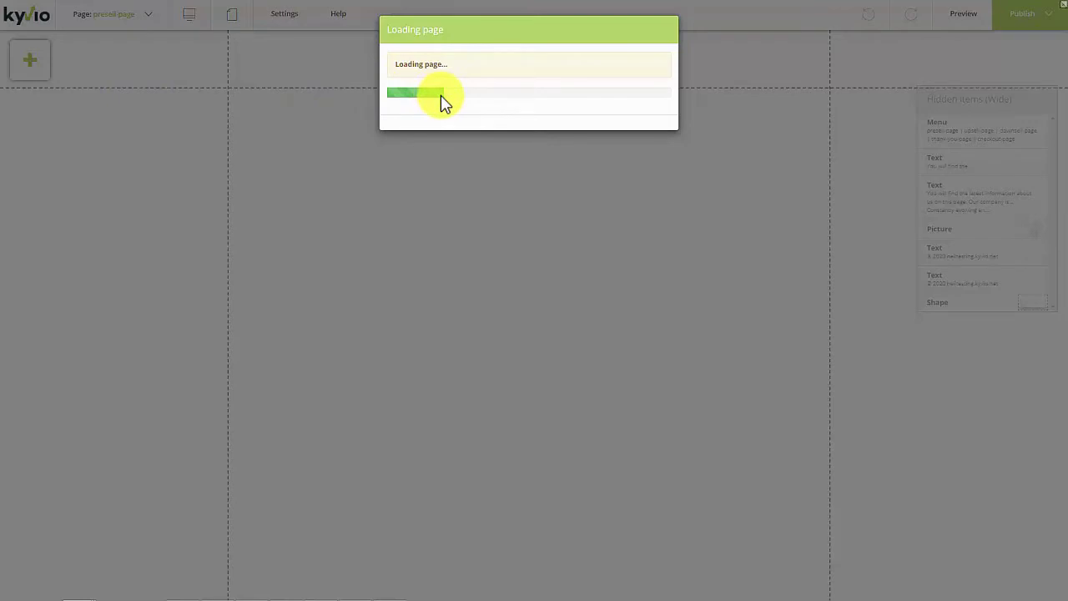
{"action": "scroll", "coordinate": [393, 406], "scroll_direction": "down", "scroll_amount": 8}
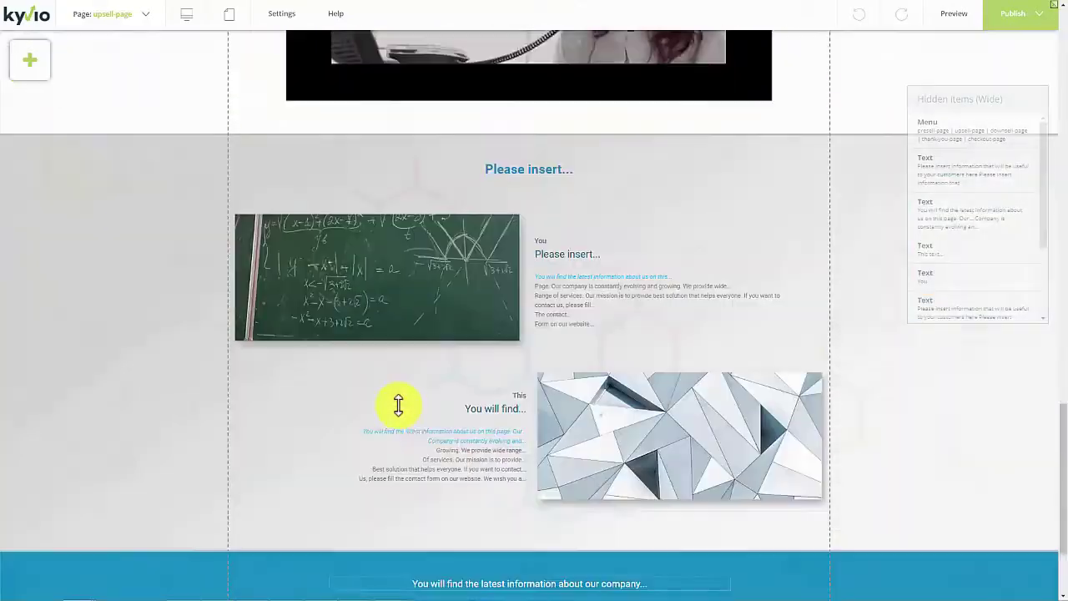
{"action": "scroll", "coordinate": [401, 409], "scroll_direction": "down", "scroll_amount": 10}
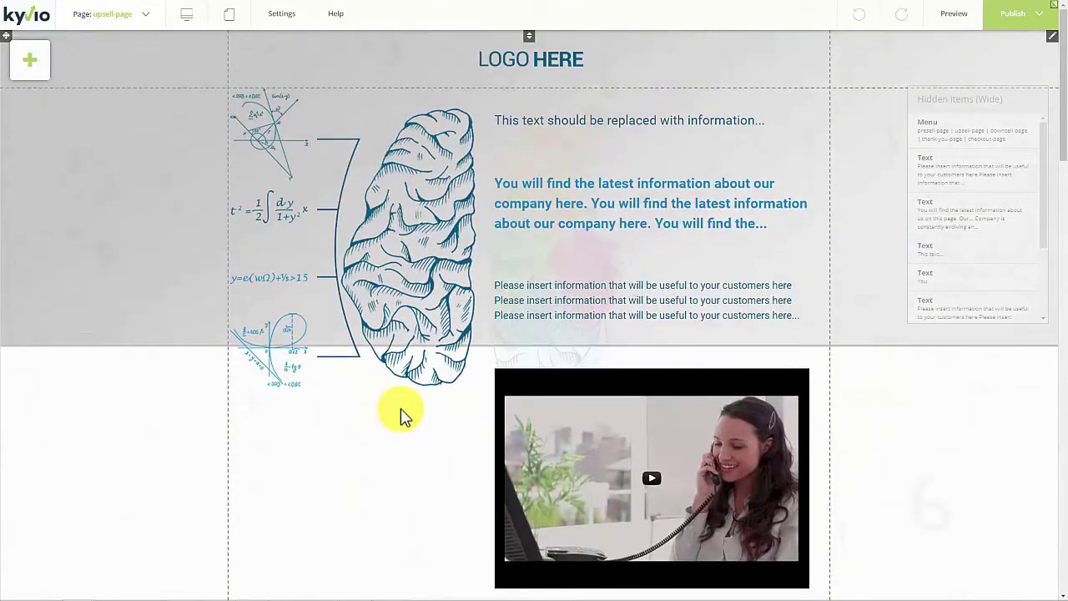
{"action": "left_click", "coordinate": [129, 14]}
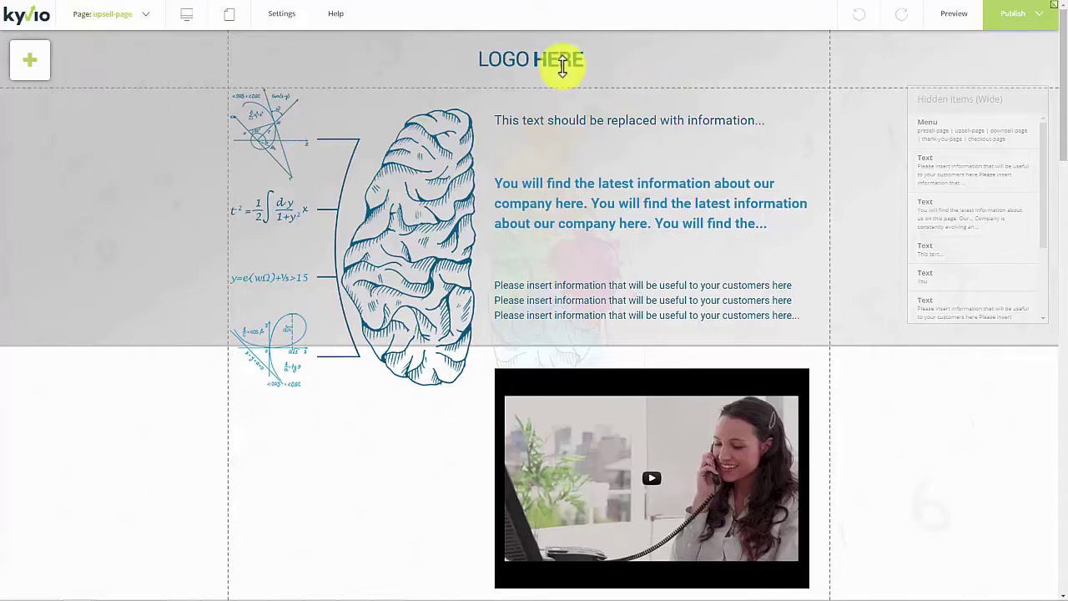
{"action": "scroll", "coordinate": [539, 208], "scroll_direction": "down", "scroll_amount": 3}
{"action": "scroll", "coordinate": [540, 208], "scroll_direction": "up", "scroll_amount": 3}
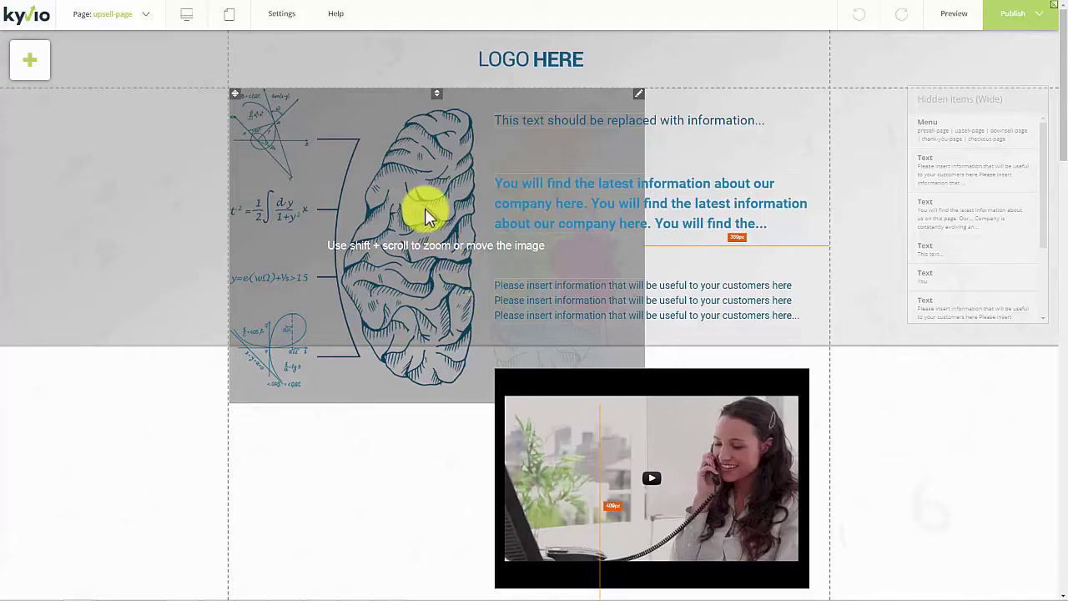
Shrink the brain image to about 641 × 487 px and align it with the left edge of the content area
{"action": "mouse_move", "coordinate": [424, 214]}
{"action": "left_mouse_down"}
{"action": "mouse_move", "coordinate": [537, 229]}
{"action": "mouse_move", "coordinate": [476, 351]}
{"action": "mouse_move", "coordinate": [455, 206]}
{"action": "mouse_move", "coordinate": [489, 288]}
{"action": "mouse_move", "coordinate": [423, 209]}
{"action": "left_mouse_up"}
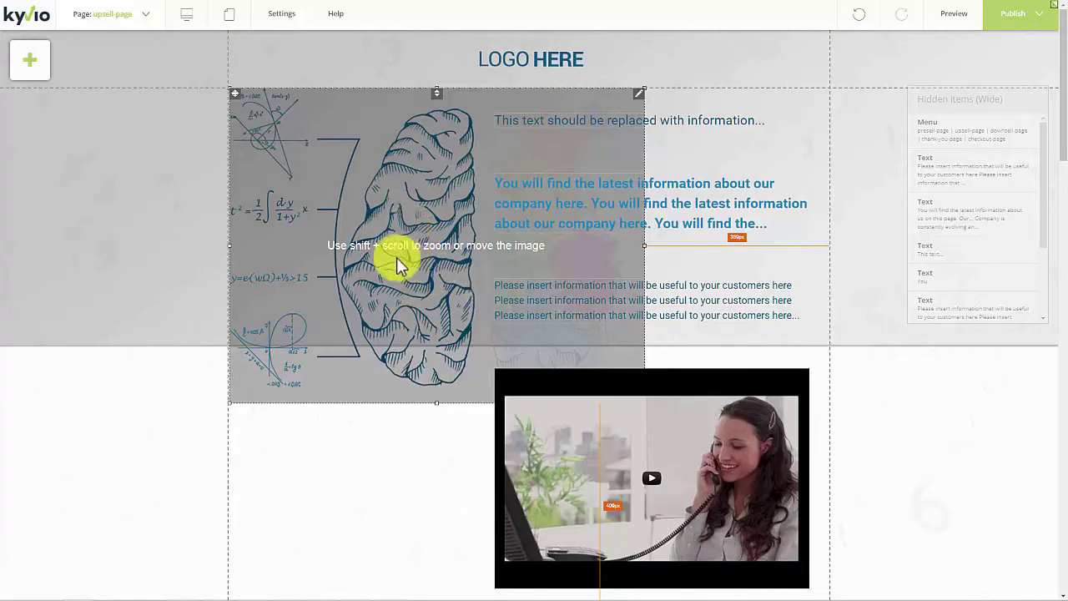
{"action": "mouse_move", "coordinate": [373, 268]}
{"action": "left_mouse_down"}
{"action": "mouse_move", "coordinate": [463, 279]}
{"action": "mouse_move", "coordinate": [367, 276]}
{"action": "left_mouse_up"}
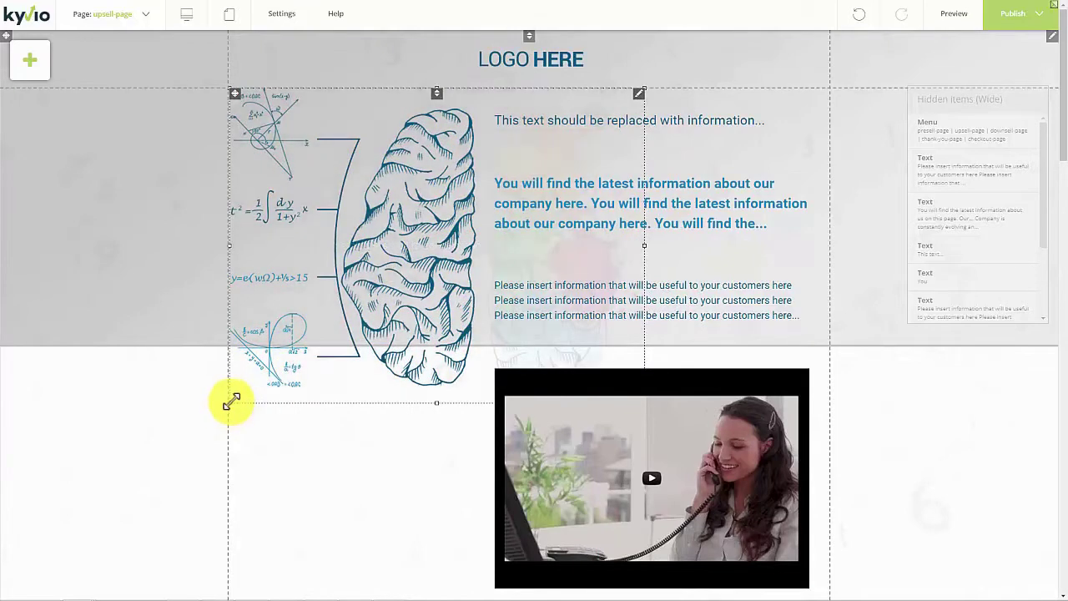
{"action": "left_click_drag", "start_coordinate": [231, 402], "coordinate": [330, 299]}
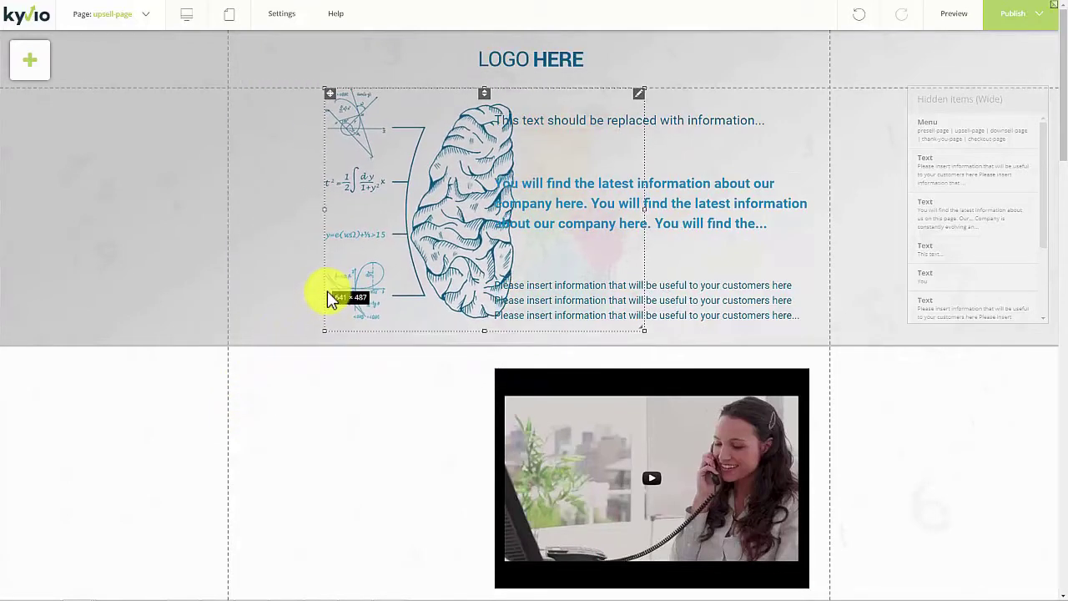
{"action": "left_click_drag", "start_coordinate": [437, 239], "coordinate": [346, 237]}
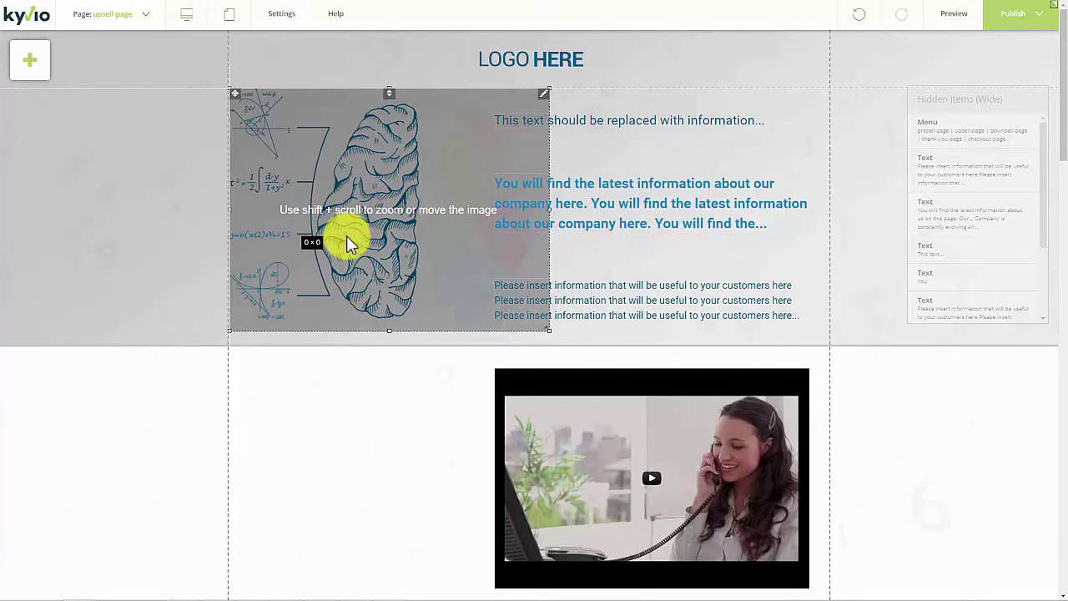
{"action": "left_click_drag", "start_coordinate": [346, 235], "coordinate": [346, 238]}
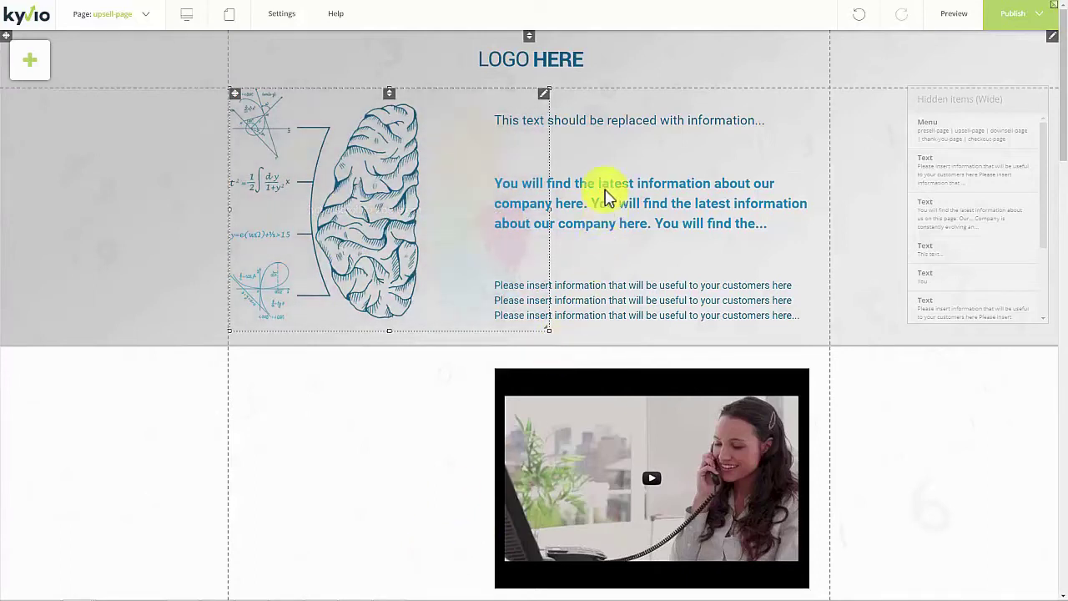
Change the "This text should be replaced with information..." line beside the brain image to the Heading 2 style and finish editing
{"action": "left_click", "coordinate": [618, 129]}
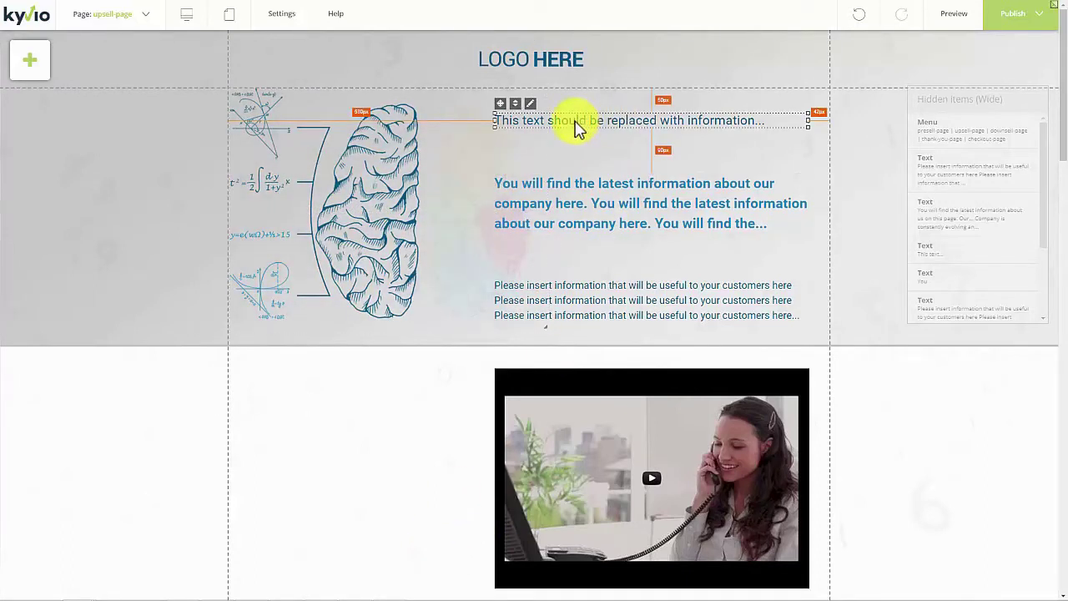
{"action": "right_click", "coordinate": [533, 114]}
{"action": "left_click", "coordinate": [546, 121]}
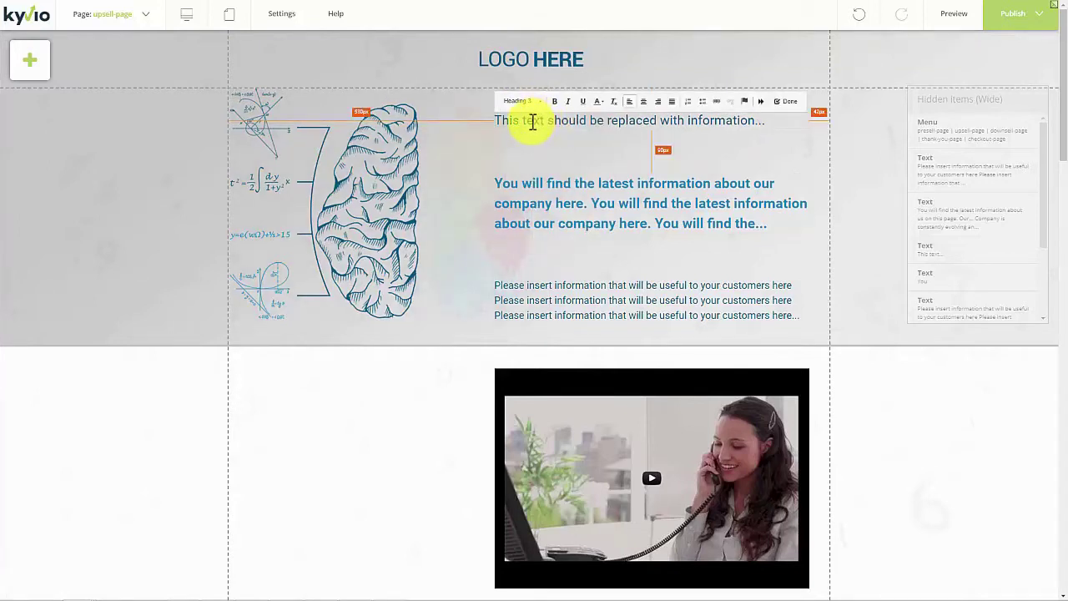
{"action": "left_click_drag", "start_coordinate": [505, 121], "coordinate": [678, 116]}
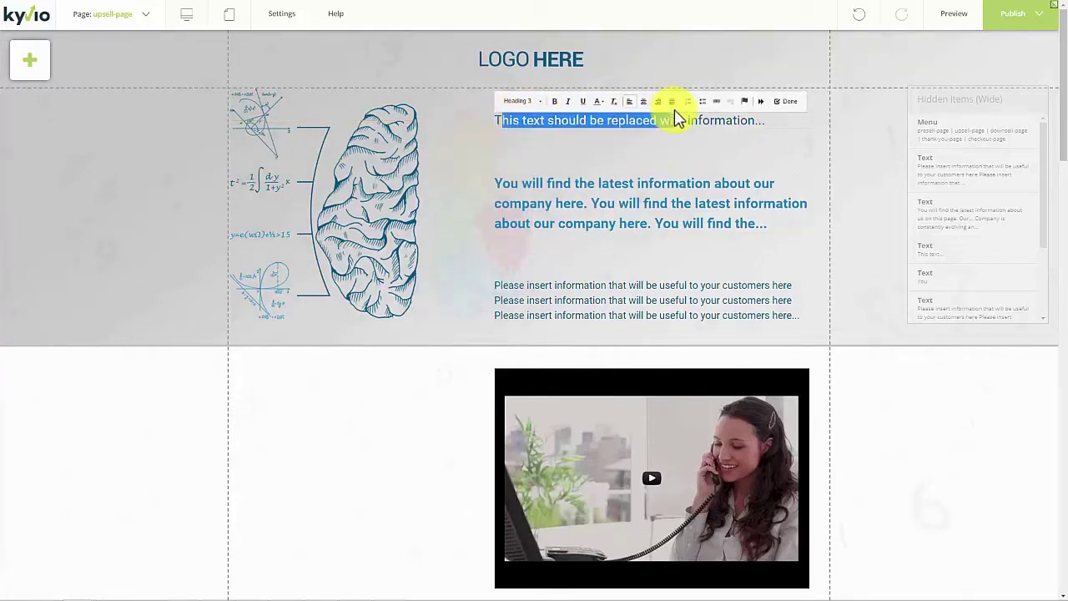
{"action": "triple_click", "coordinate": [675, 119]}
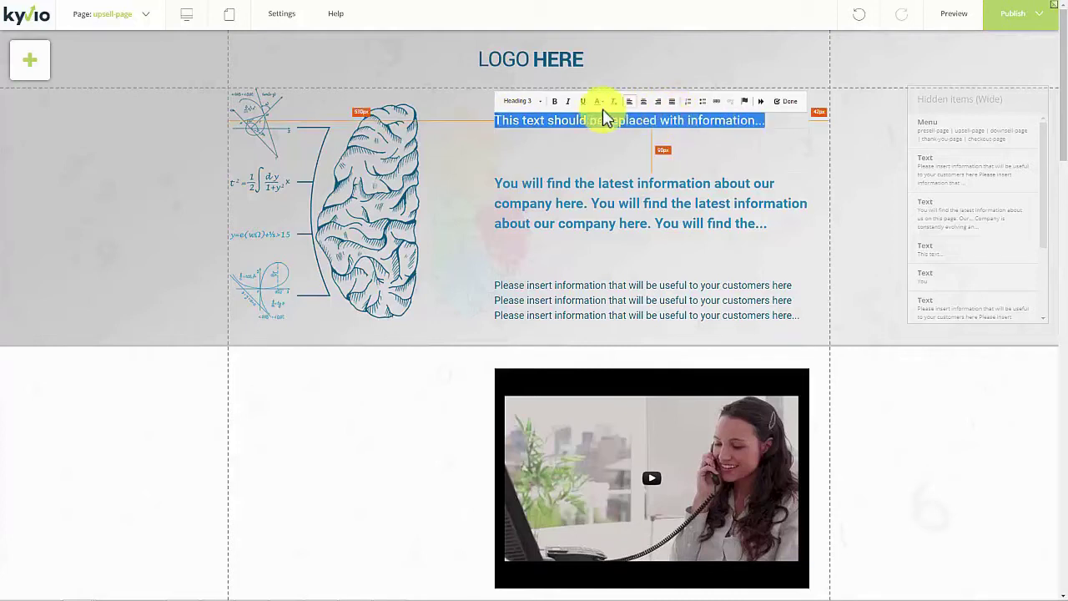
{"action": "left_click", "coordinate": [534, 103]}
{"action": "scroll", "coordinate": [601, 170], "scroll_direction": "down", "scroll_amount": 3}
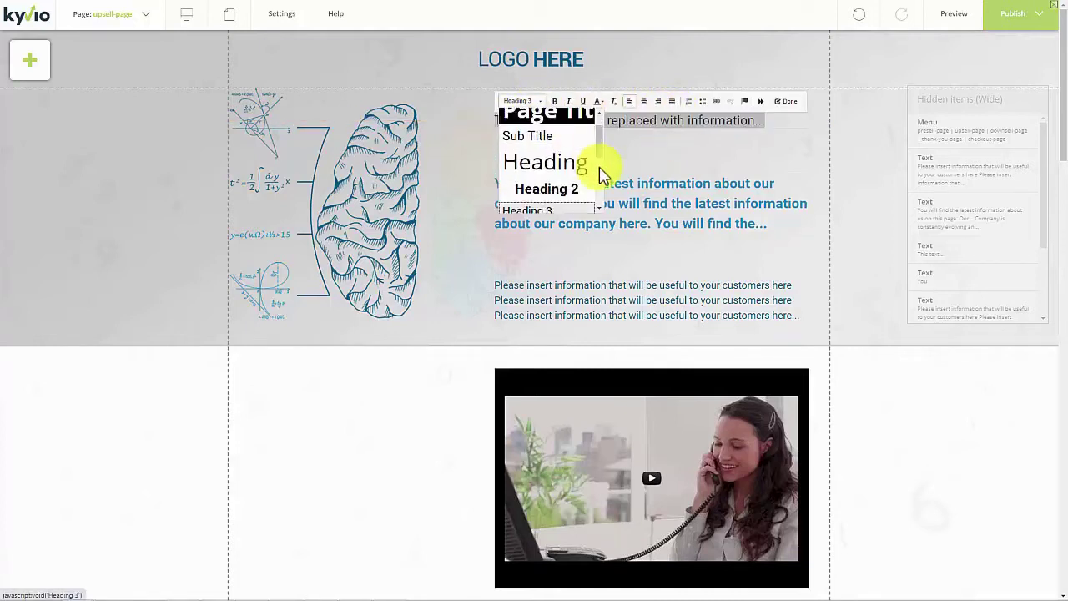
{"action": "scroll", "coordinate": [599, 163], "scroll_direction": "up", "scroll_amount": 2}
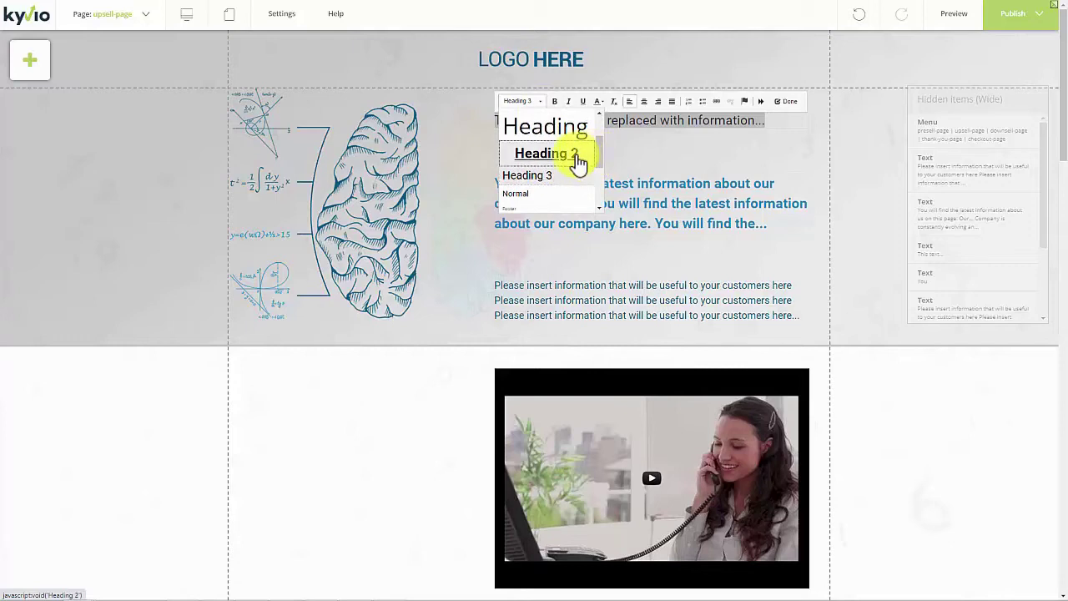
{"action": "left_click", "coordinate": [576, 161]}
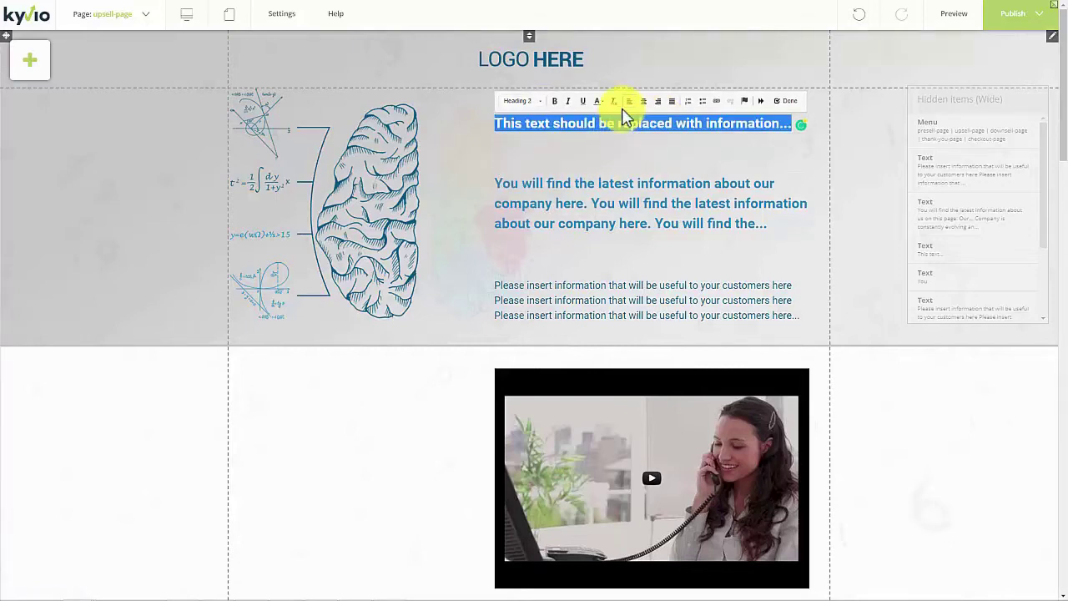
{"action": "left_click", "coordinate": [788, 113]}
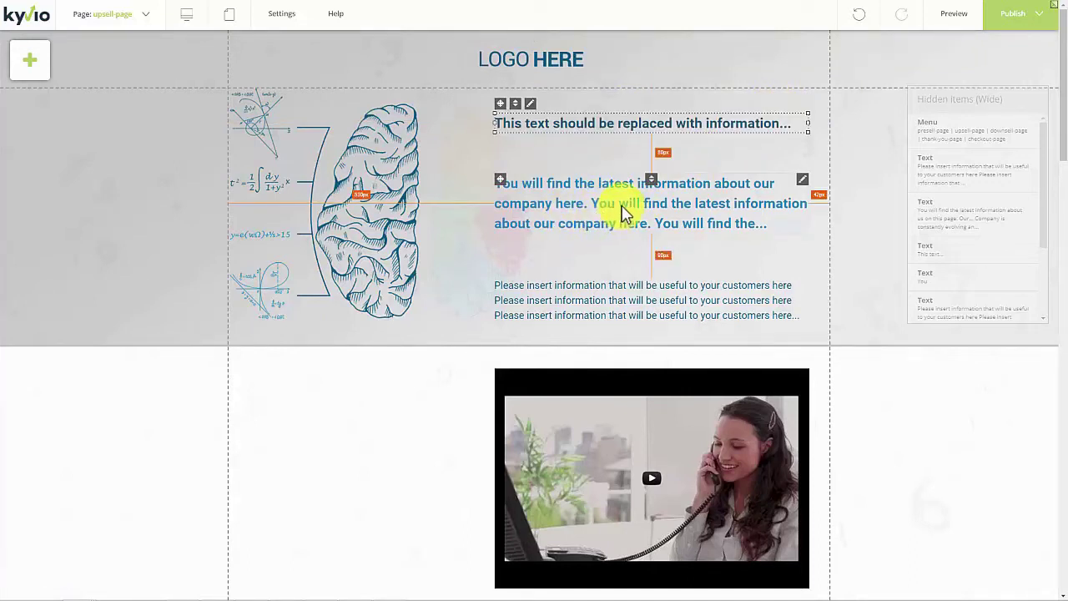
Move the blue "You will find the latest information" text up slightly and nudge the "Please insert information" paragraph below it
{"action": "mouse_move", "coordinate": [624, 211]}
{"action": "left_mouse_down"}
{"action": "mouse_move", "coordinate": [623, 187]}
{"action": "mouse_move", "coordinate": [621, 218]}
{"action": "mouse_move", "coordinate": [621, 206]}
{"action": "left_mouse_up"}
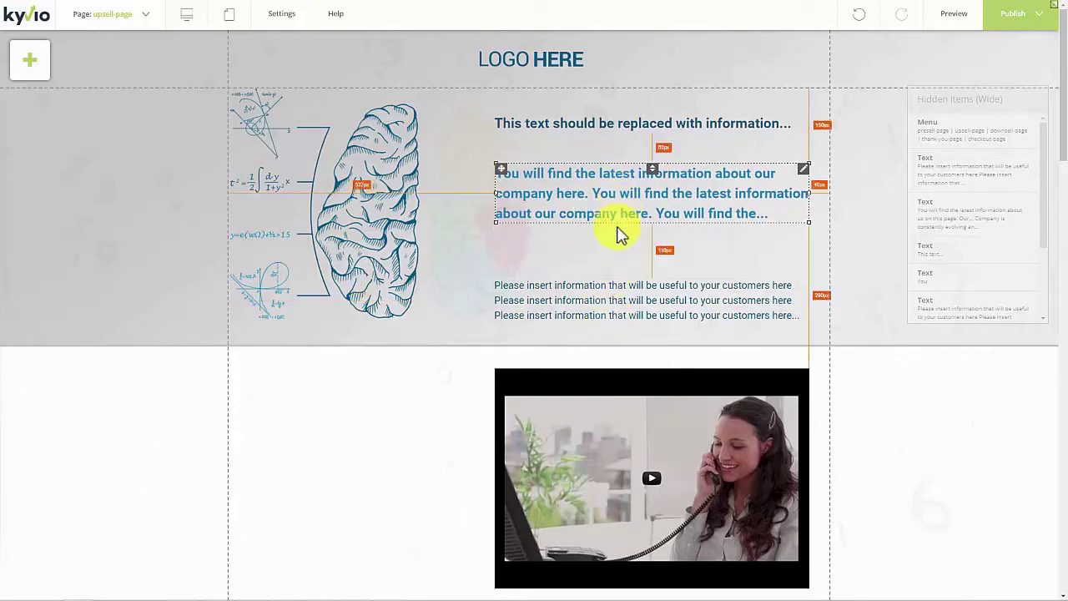
{"action": "left_click", "coordinate": [609, 314]}
{"action": "left_click_drag", "start_coordinate": [608, 293], "coordinate": [535, 358]}
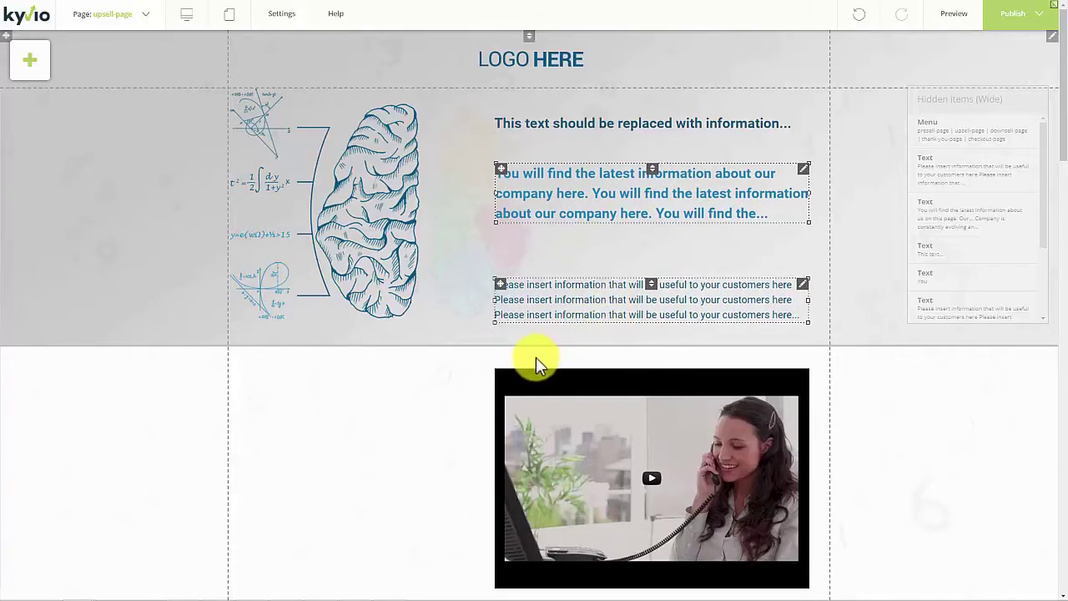
{"action": "scroll", "coordinate": [543, 342], "scroll_direction": "down", "scroll_amount": 4}
{"action": "scroll", "coordinate": [584, 317], "scroll_direction": "up", "scroll_amount": 4}
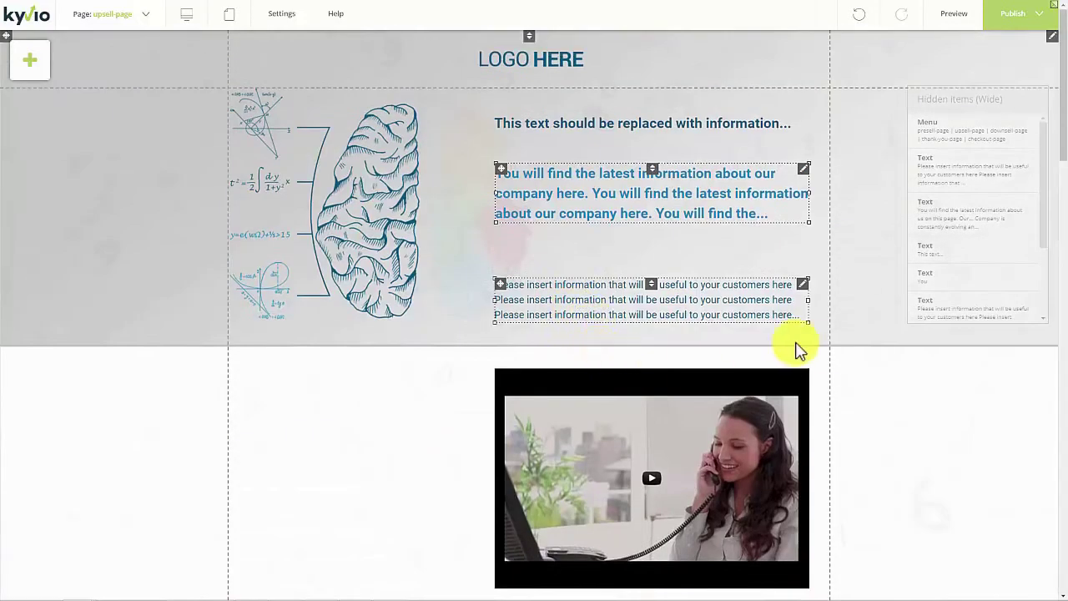
Center the video and the Start Learning button horizontally, and move the grey section below up closer to the button
{"action": "scroll", "coordinate": [842, 369], "scroll_direction": "down", "scroll_amount": 2}
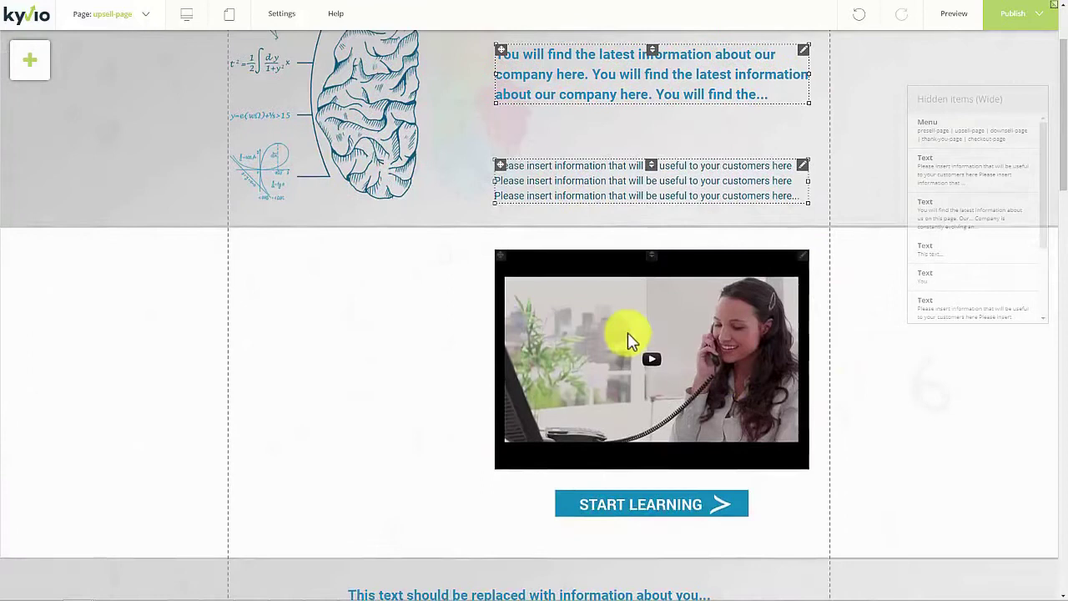
{"action": "left_click_drag", "start_coordinate": [628, 332], "coordinate": [507, 338]}
{"action": "left_click_drag", "start_coordinate": [603, 507], "coordinate": [486, 512]}
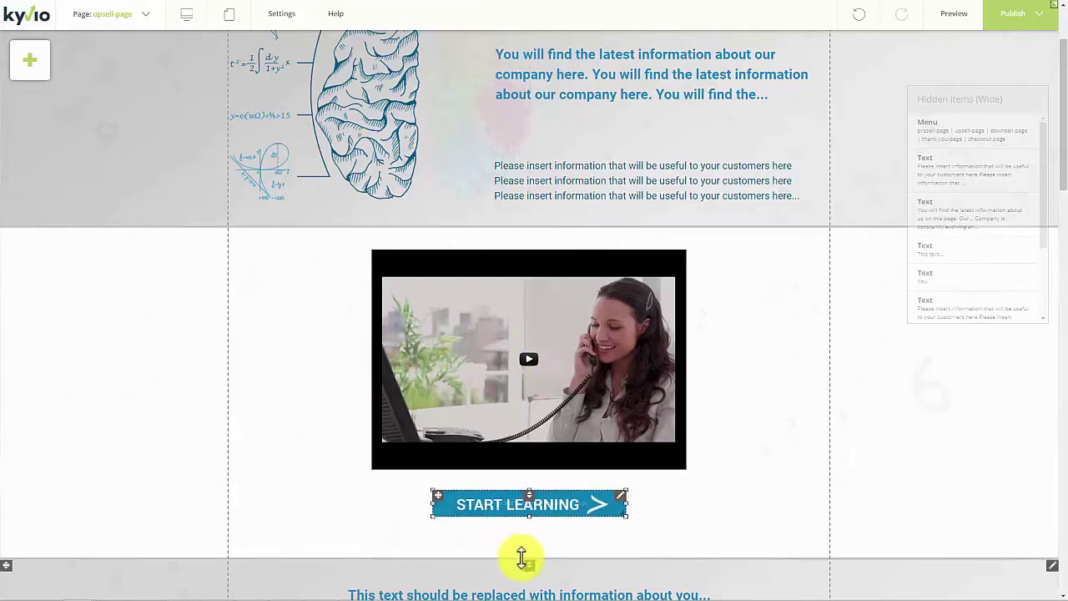
{"action": "left_click_drag", "start_coordinate": [530, 556], "coordinate": [527, 539]}
{"action": "scroll", "coordinate": [528, 539], "scroll_direction": "down", "scroll_amount": 4}
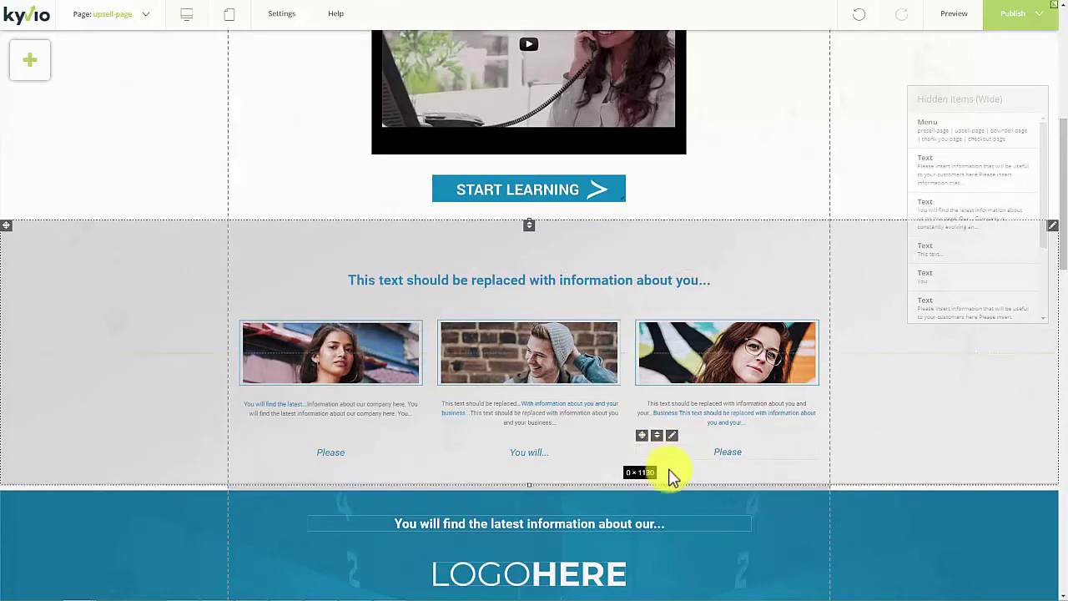
Move the grey section's heading, three photos and captions up together slightly, and shift the blue section below up closer to them
{"action": "left_click", "coordinate": [694, 456]}
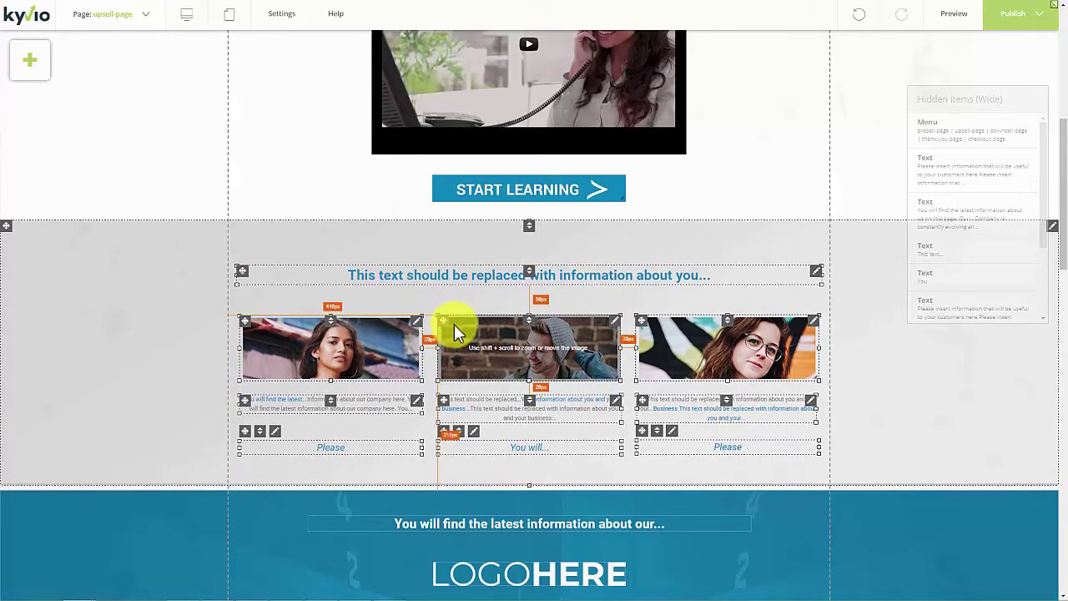
{"action": "left_click", "coordinate": [511, 241]}
{"action": "mouse_move", "coordinate": [511, 241]}
{"action": "left_mouse_down"}
{"action": "mouse_move", "coordinate": [534, 228]}
{"action": "mouse_move", "coordinate": [529, 242]}
{"action": "left_mouse_up"}
{"action": "left_click_drag", "start_coordinate": [532, 493], "coordinate": [532, 482]}
Examine the lower sections of the upsell page and the shape and blog items available to add
{"action": "scroll", "coordinate": [525, 508], "scroll_direction": "down", "scroll_amount": 8}
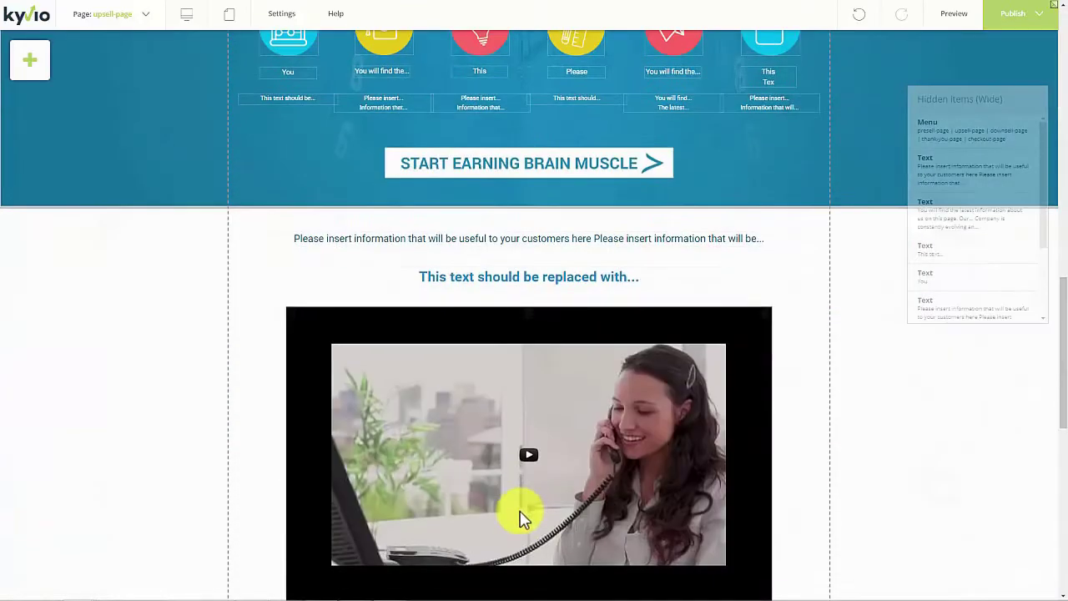
{"action": "scroll", "coordinate": [563, 470], "scroll_direction": "down", "scroll_amount": 8}
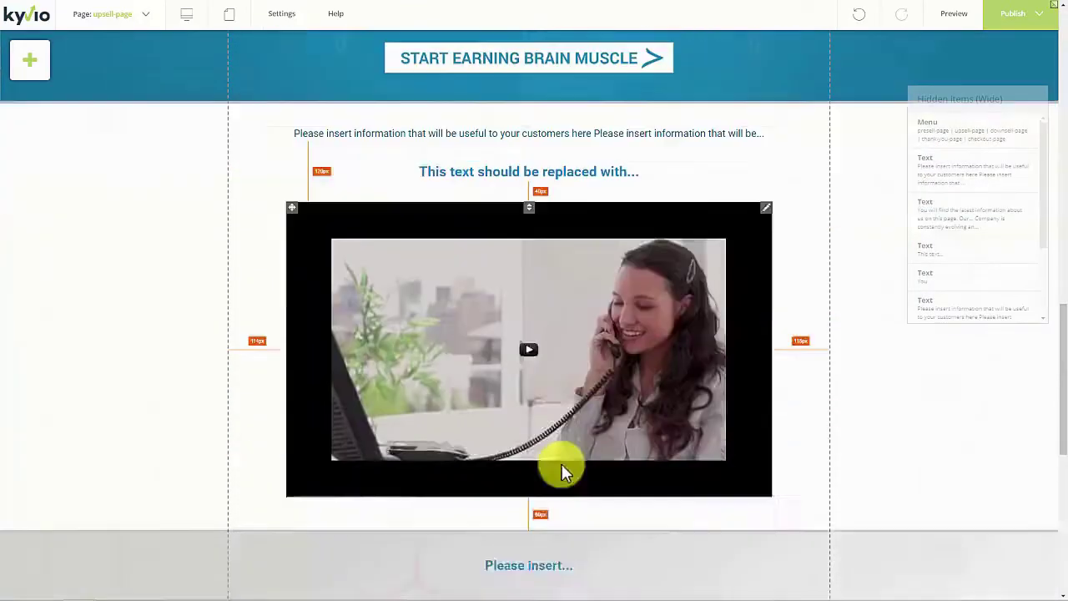
{"action": "scroll", "coordinate": [564, 467], "scroll_direction": "up", "scroll_amount": 15}
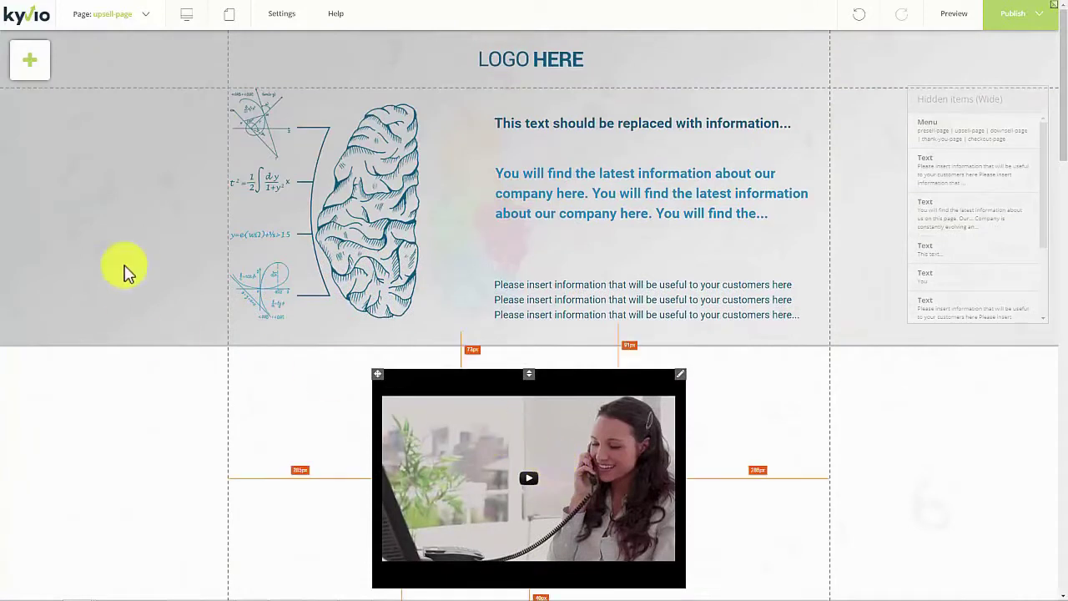
{"action": "left_click", "coordinate": [41, 68]}
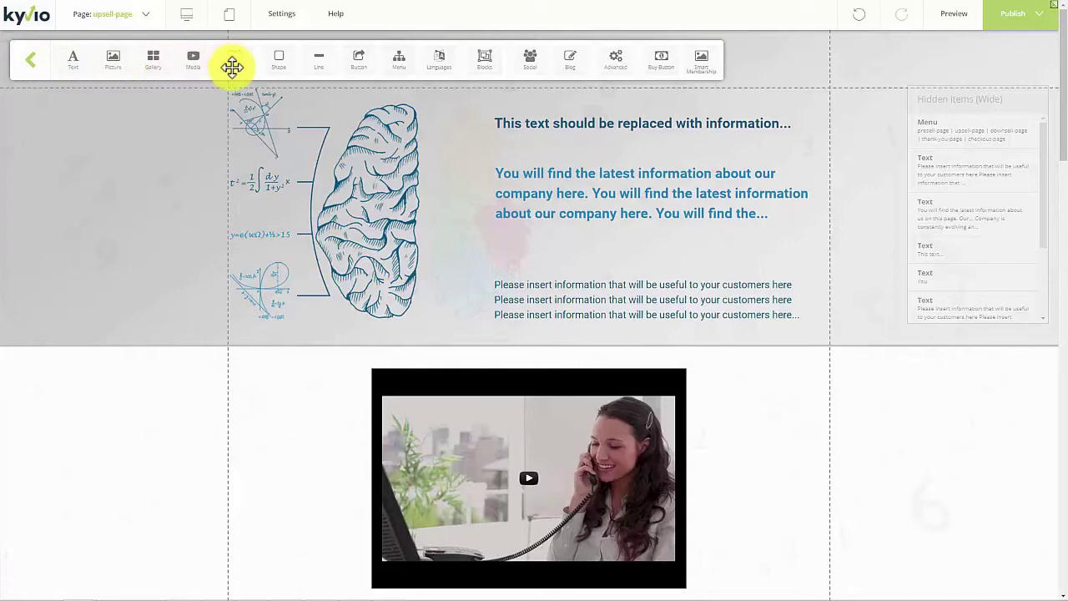
{"action": "left_click", "coordinate": [278, 64]}
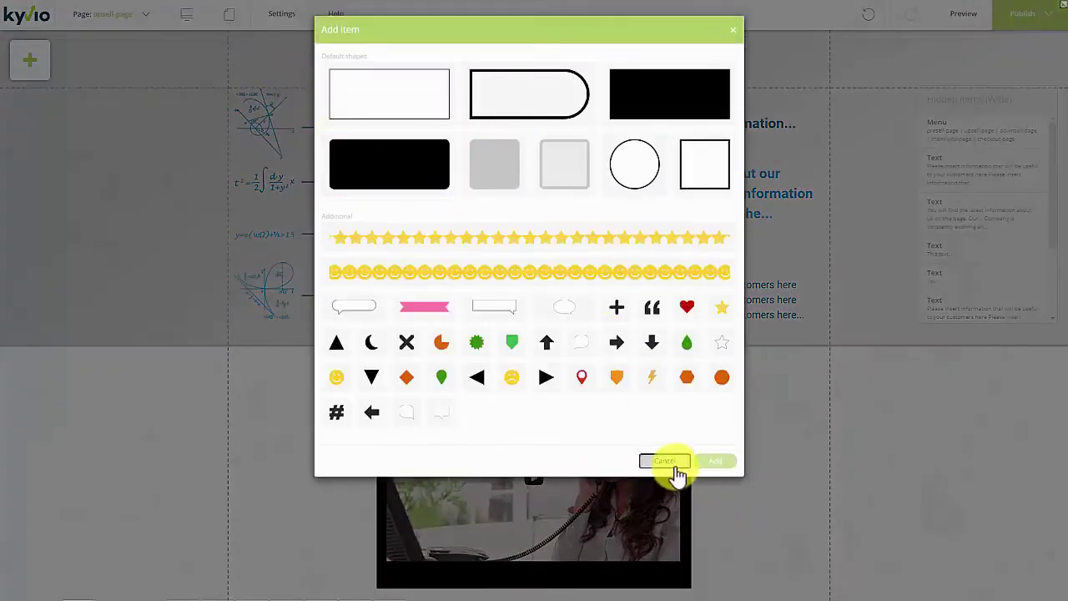
{"action": "left_click", "coordinate": [666, 460]}
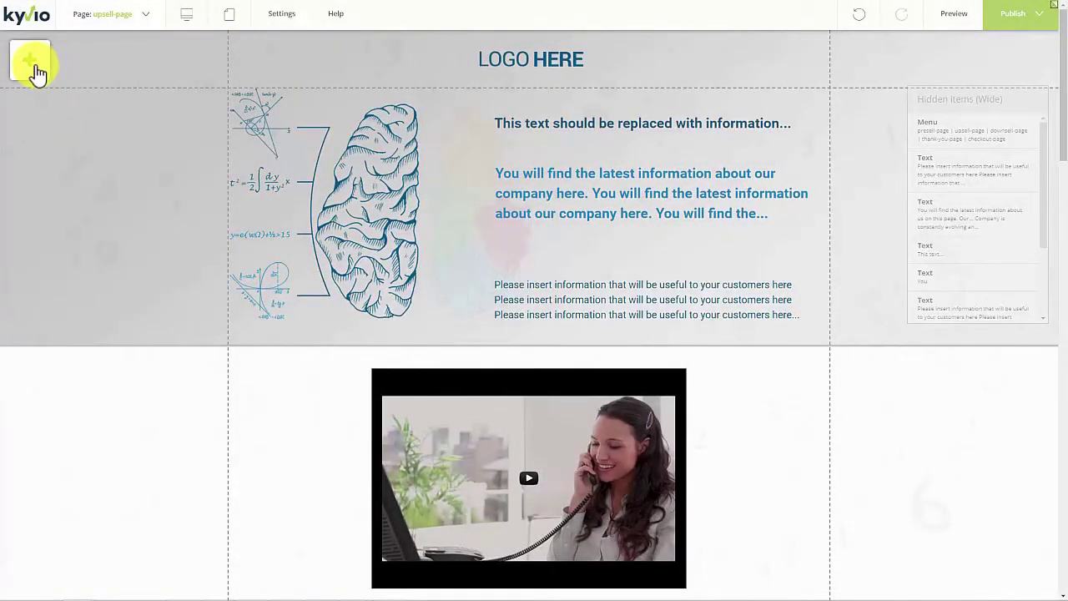
{"action": "left_click", "coordinate": [32, 65]}
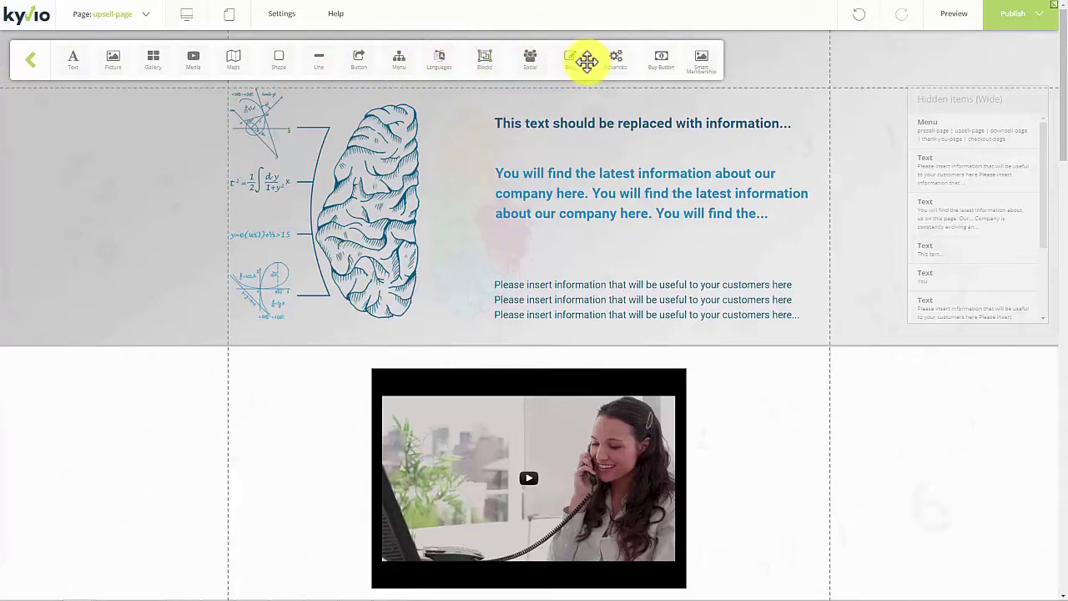
{"action": "left_click_drag", "start_coordinate": [580, 59], "coordinate": [571, 83]}
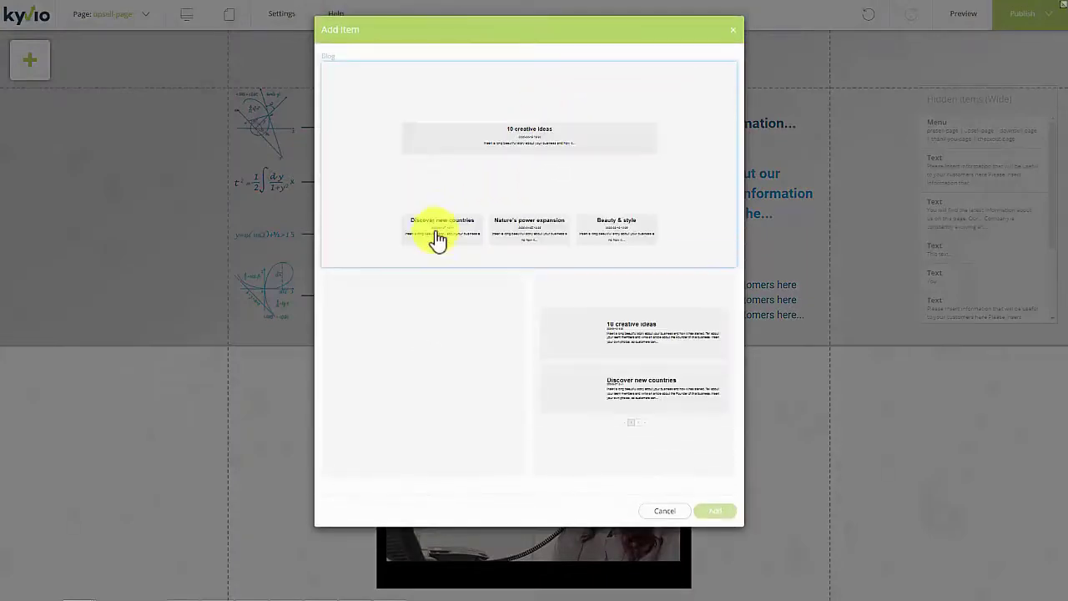
{"action": "left_click", "coordinate": [733, 30]}
Try adding a dropdown language switcher to the page's first section
{"action": "left_click", "coordinate": [36, 61]}
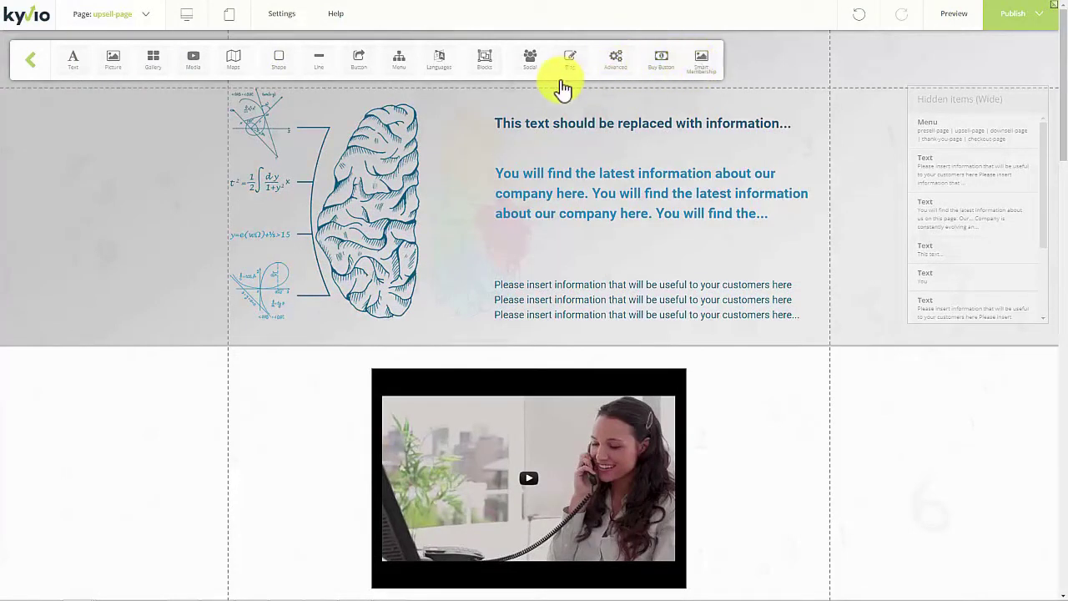
{"action": "left_click", "coordinate": [438, 62]}
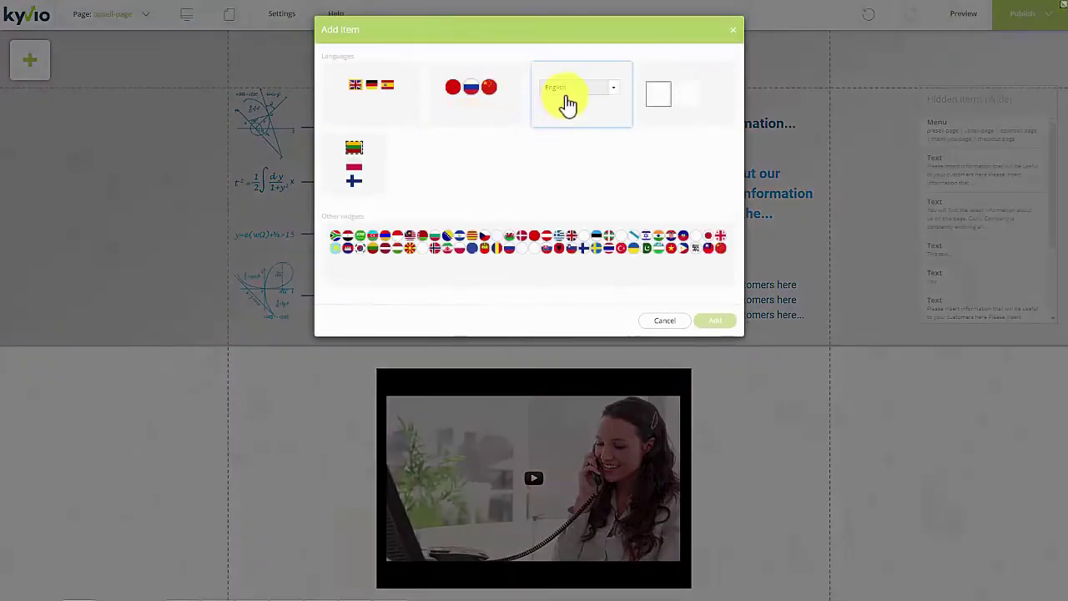
{"action": "double_click", "coordinate": [615, 96]}
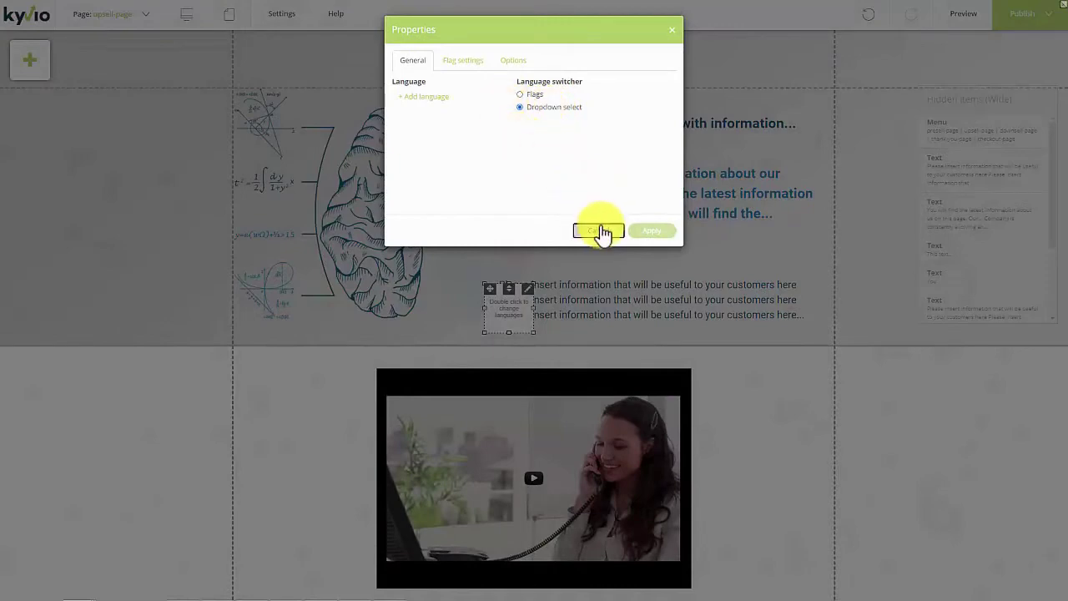
{"action": "left_click", "coordinate": [601, 231]}
Place a Buy Button between the blue text and the paragraph beside the brain image, and open its properties
{"action": "left_click", "coordinate": [35, 62]}
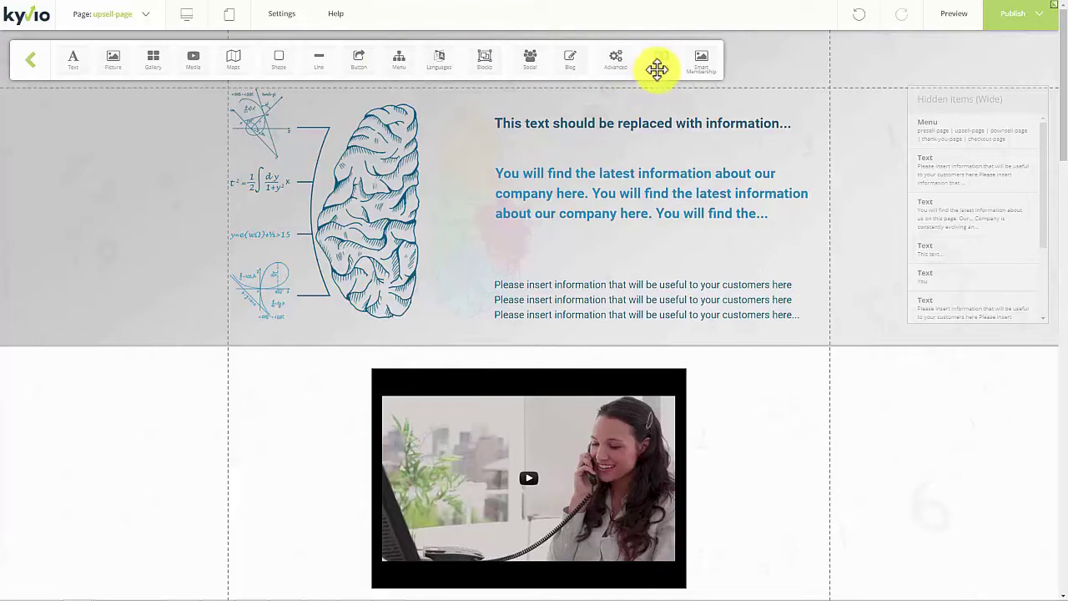
{"action": "left_click_drag", "start_coordinate": [658, 67], "coordinate": [648, 256]}
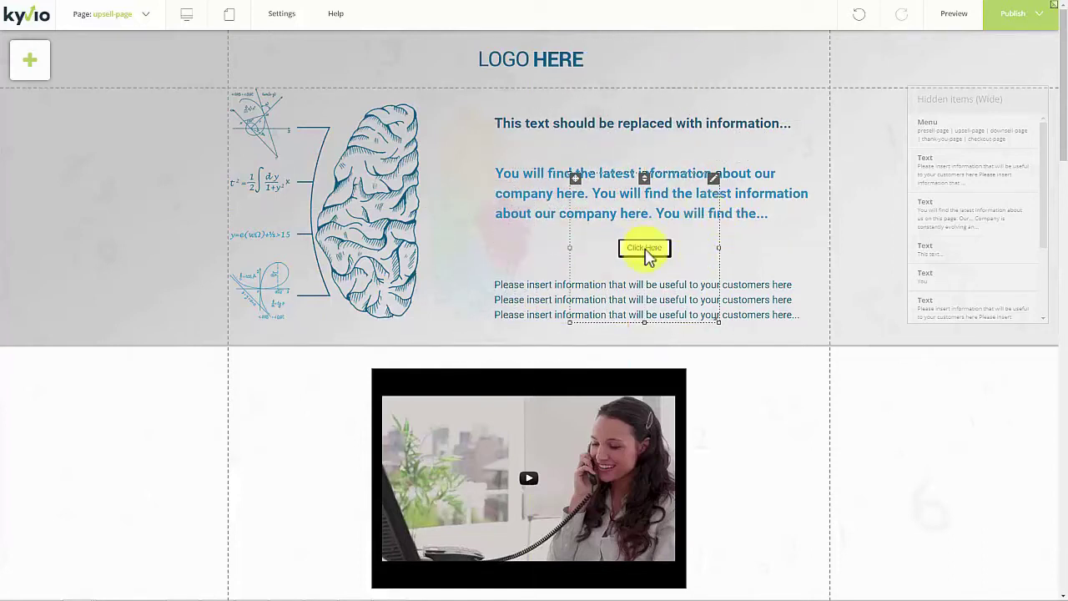
{"action": "right_click", "coordinate": [717, 182]}
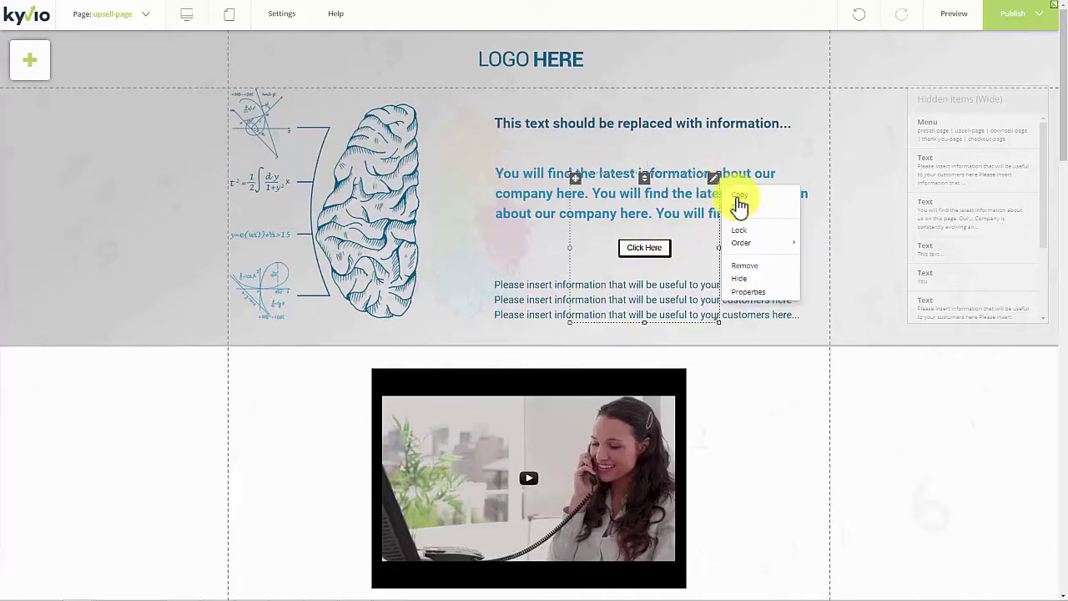
{"action": "left_click", "coordinate": [757, 291]}
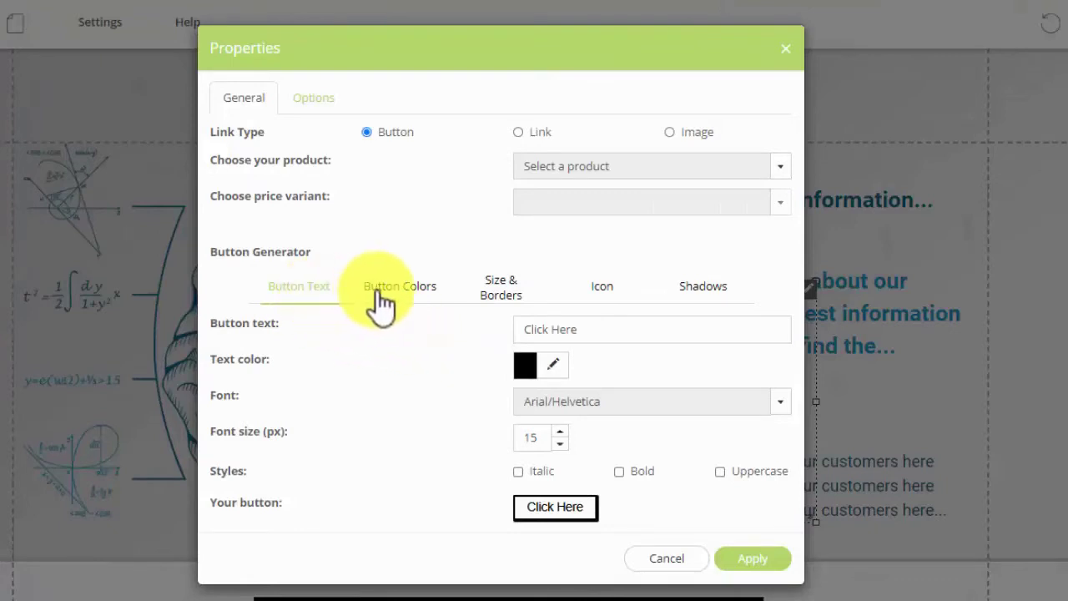
Link the buy button to the Meetvio Sales product with the price variant "test", and check its size and position options
{"action": "left_click", "coordinate": [513, 286]}
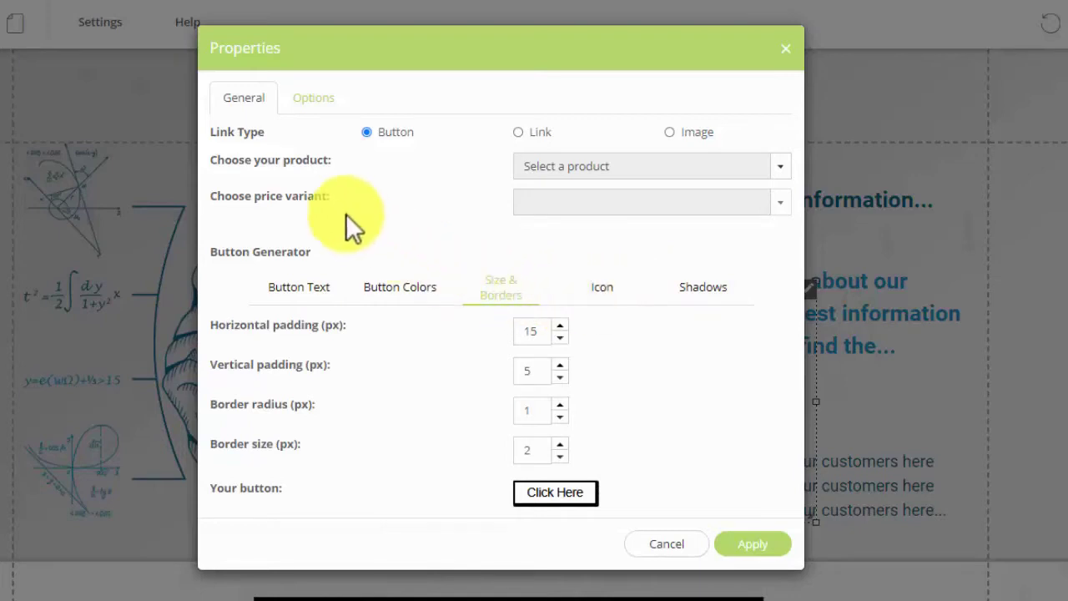
{"action": "left_click", "coordinate": [545, 169]}
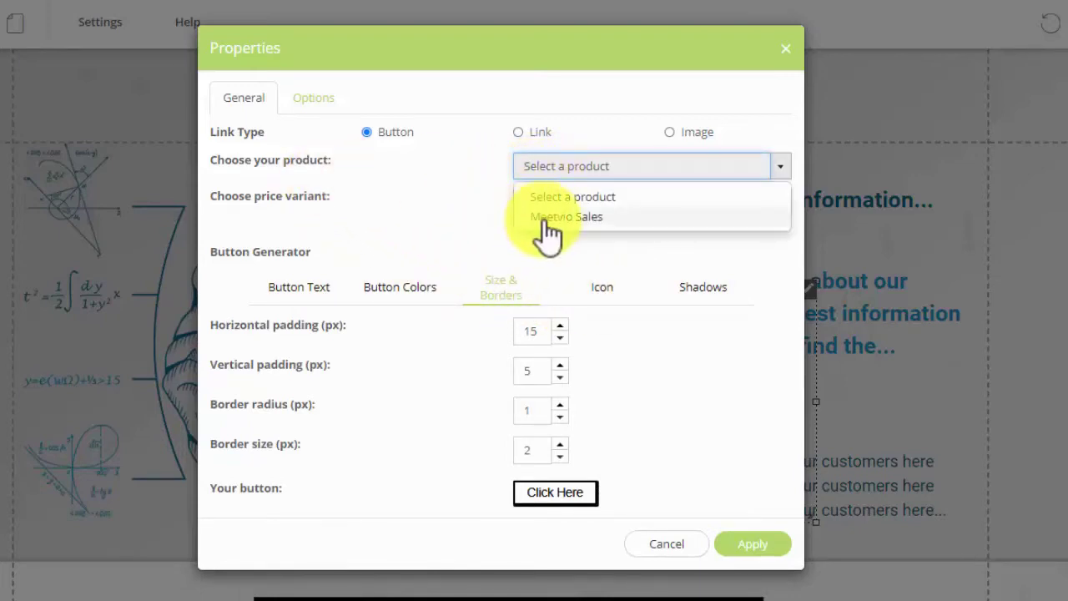
{"action": "left_click", "coordinate": [548, 219]}
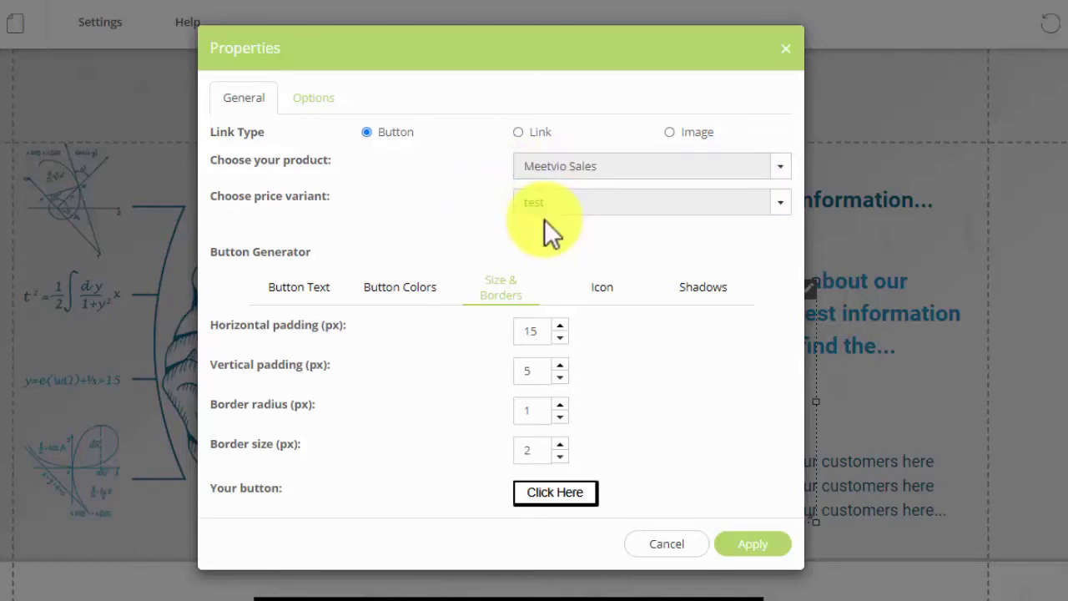
{"action": "left_click", "coordinate": [551, 207]}
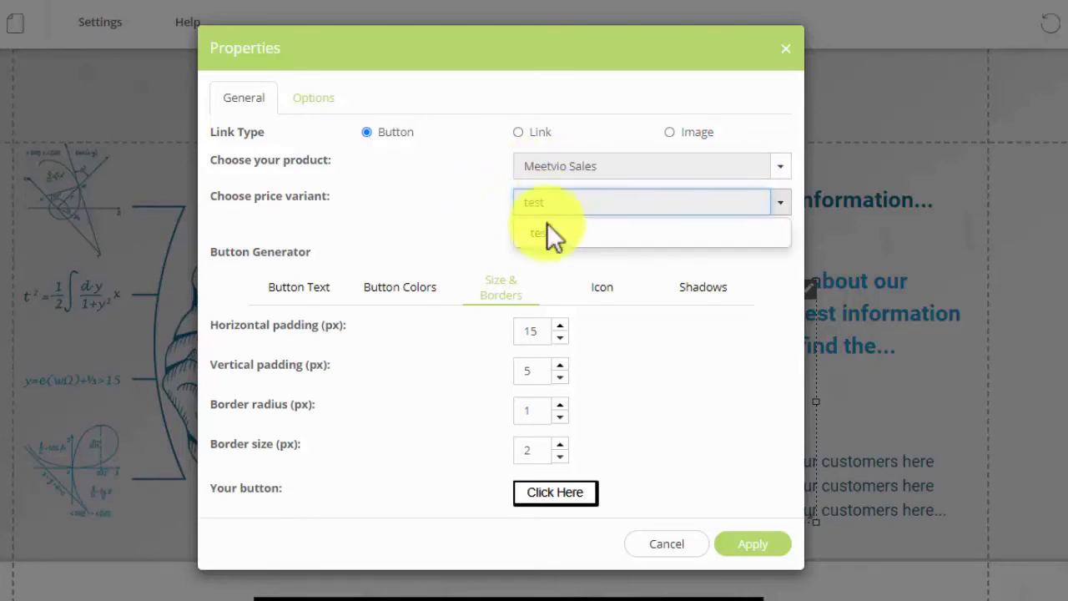
{"action": "left_click", "coordinate": [552, 241]}
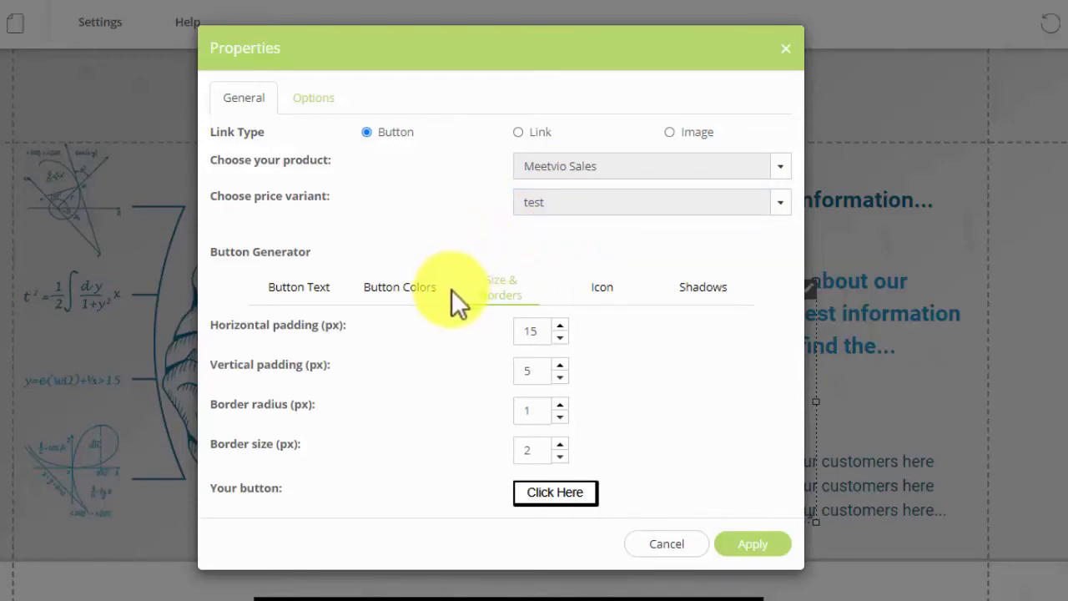
{"action": "left_click", "coordinate": [313, 98]}
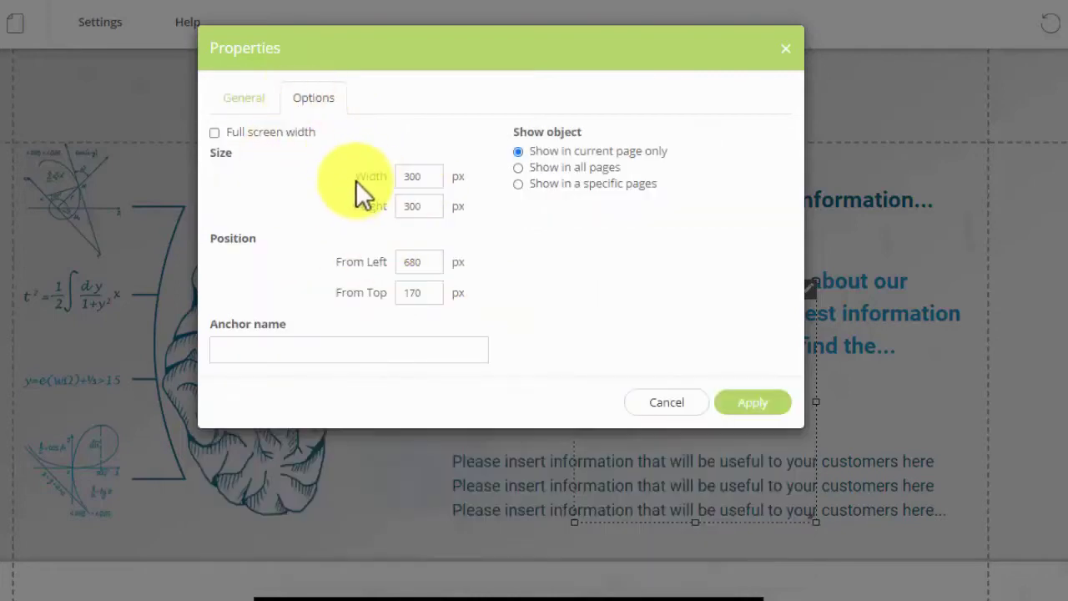
{"action": "left_click", "coordinate": [243, 99]}
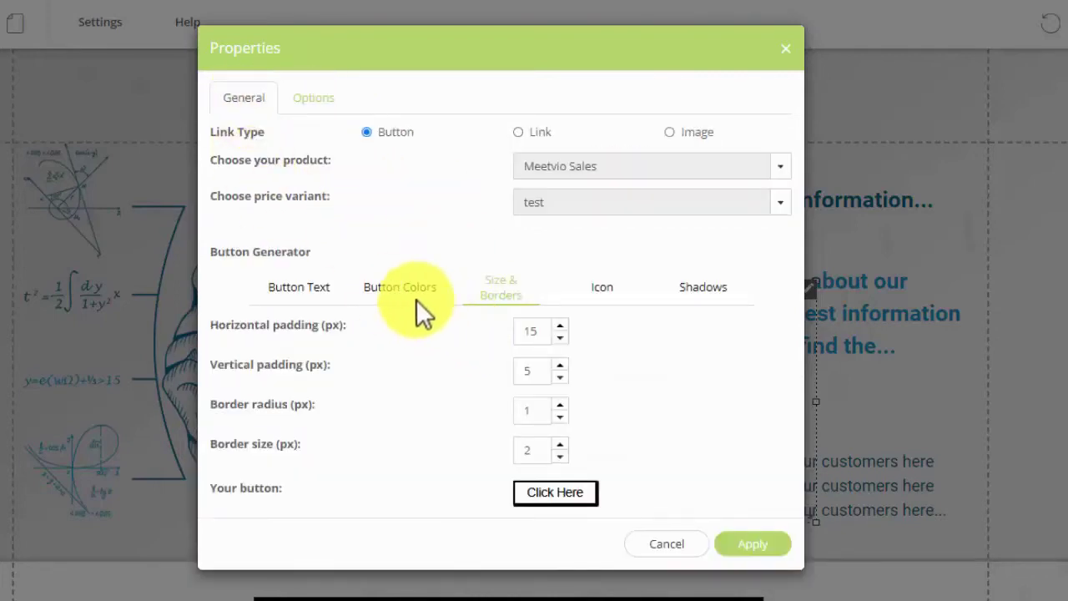
Set both the top and the bottom background colors of the buy button to red
{"action": "left_click", "coordinate": [391, 299]}
{"action": "left_click", "coordinate": [553, 333]}
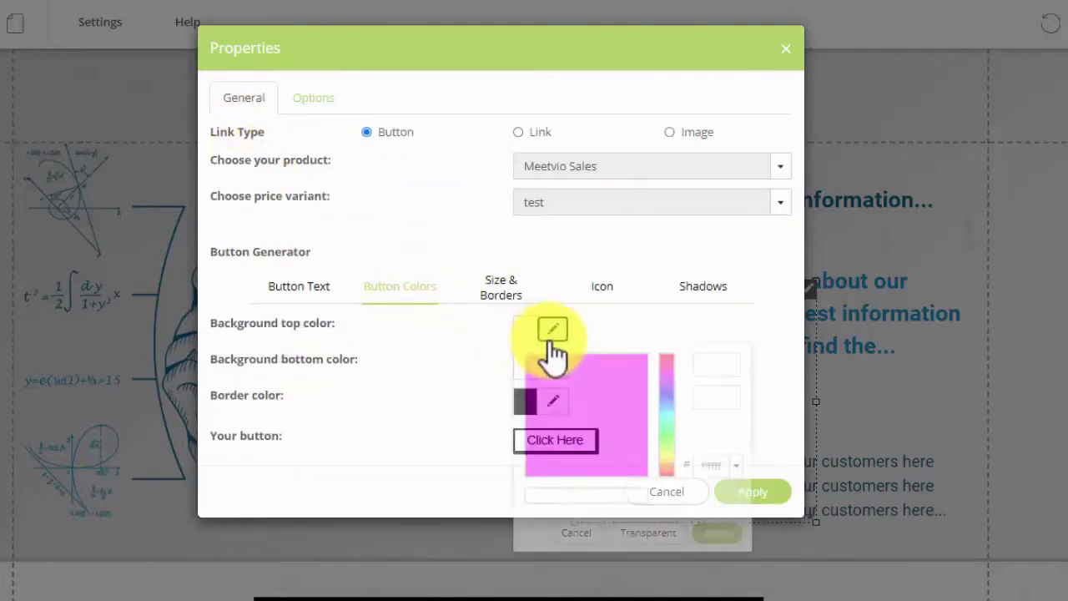
{"action": "left_click", "coordinate": [625, 362]}
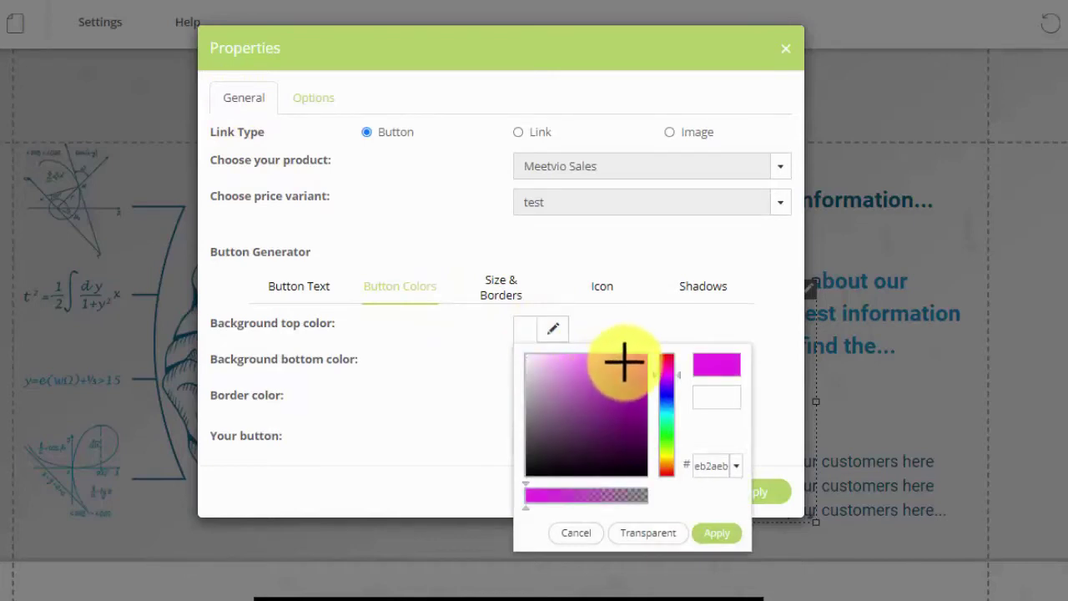
{"action": "left_click", "coordinate": [669, 355]}
{"action": "left_click", "coordinate": [711, 527]}
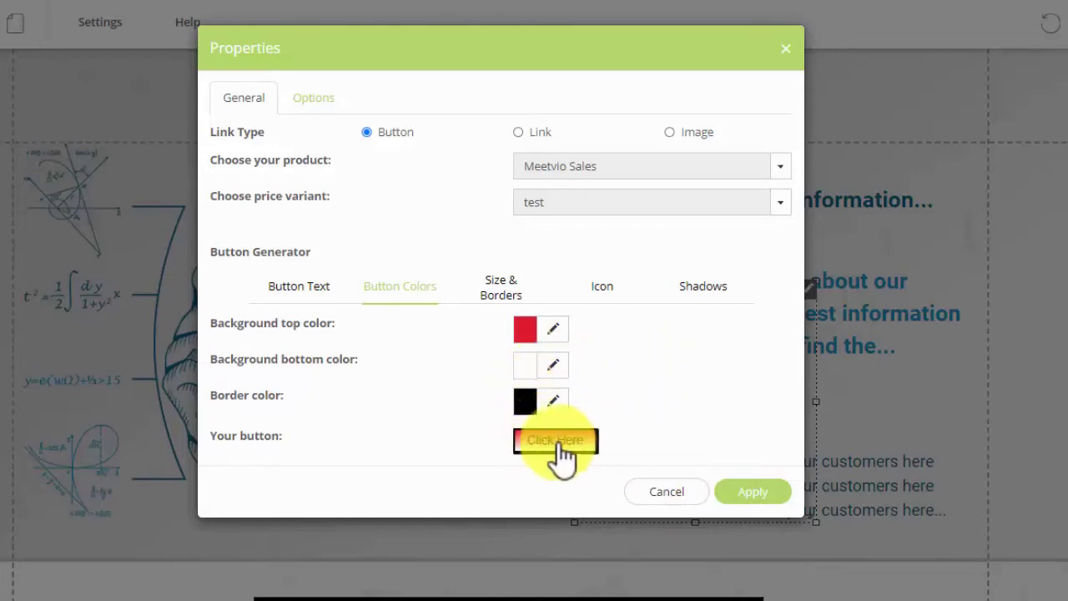
{"action": "left_click", "coordinate": [552, 365]}
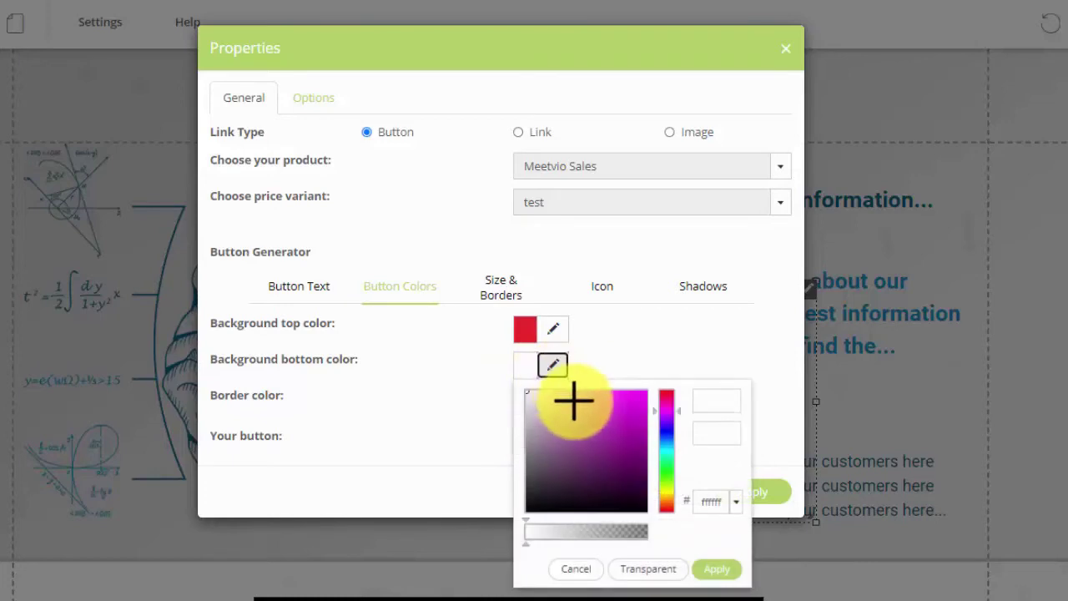
{"action": "left_click", "coordinate": [667, 392]}
{"action": "left_click", "coordinate": [716, 568]}
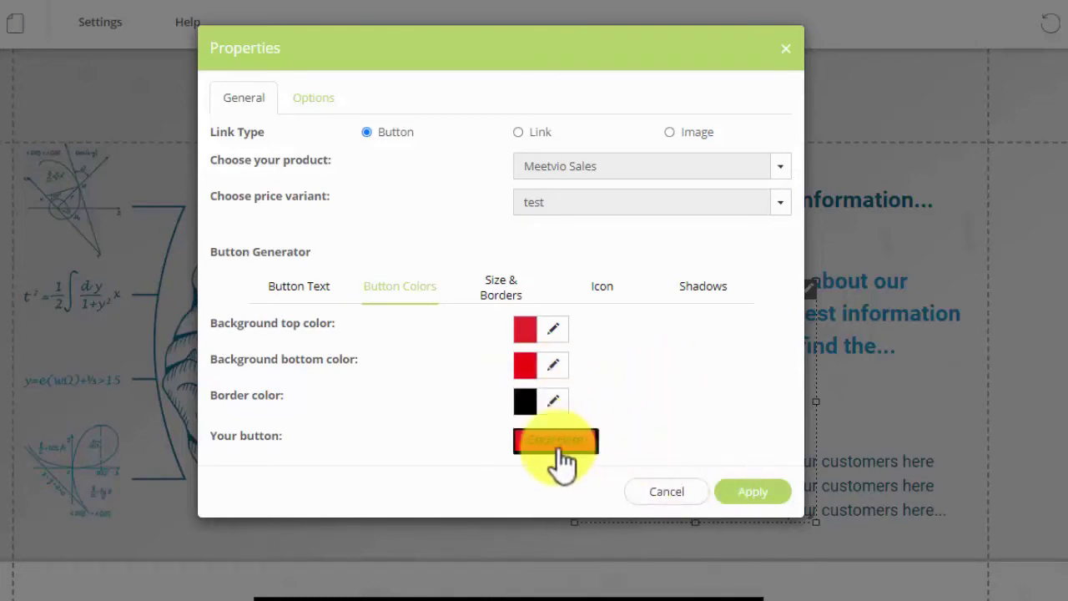
Change the buy button's text to "GO BUY NOW" and apply its properties
{"action": "left_click", "coordinate": [326, 292]}
{"action": "left_click", "coordinate": [576, 337]}
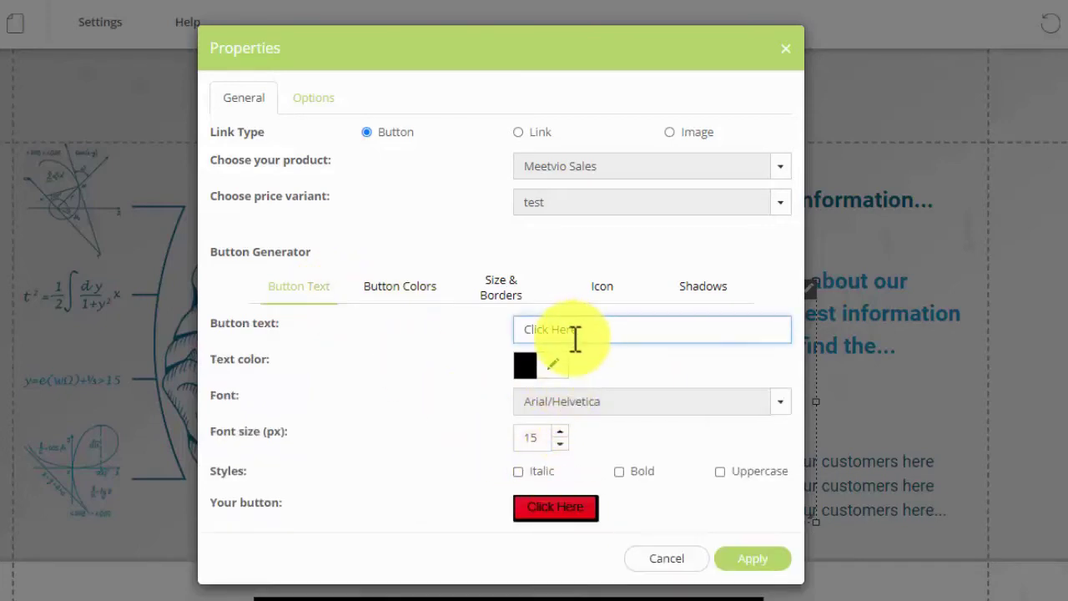
{"action": "type", "text": "GO BUY NOW"}
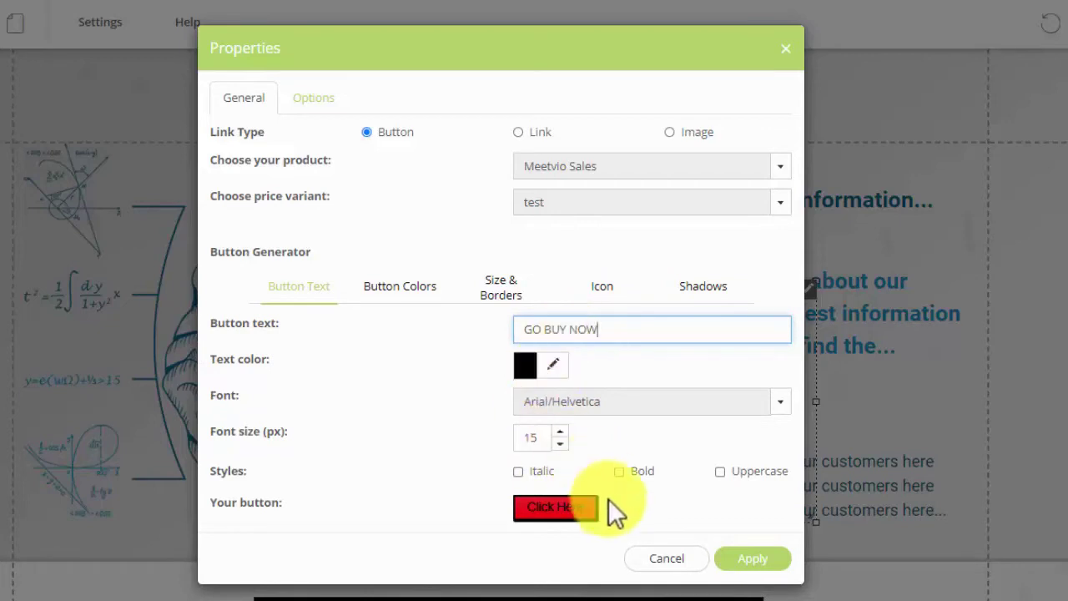
{"action": "left_click", "coordinate": [752, 563]}
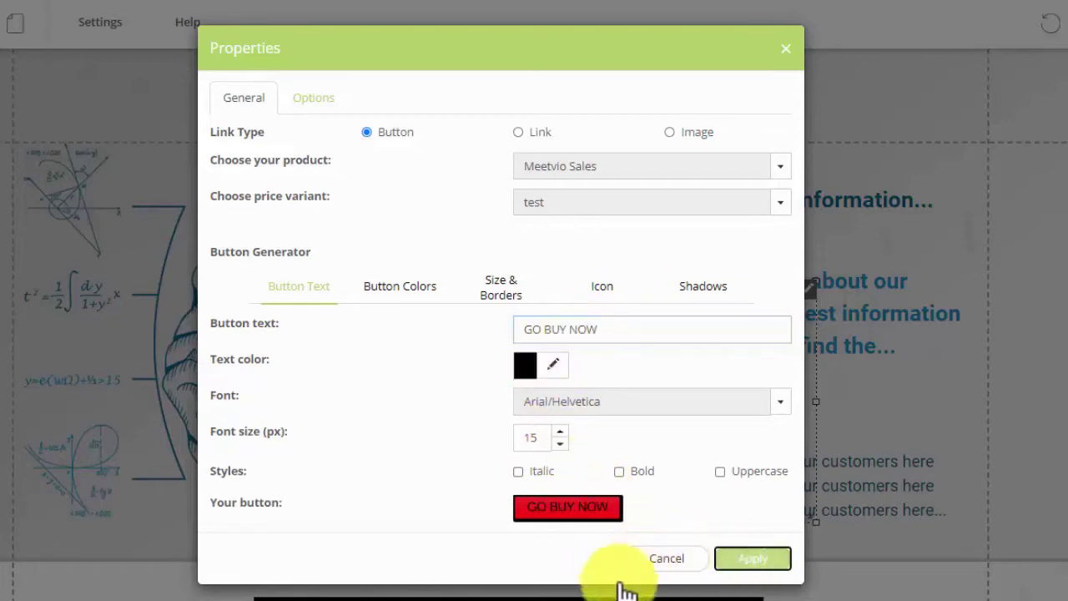
{"action": "left_click", "coordinate": [730, 563]}
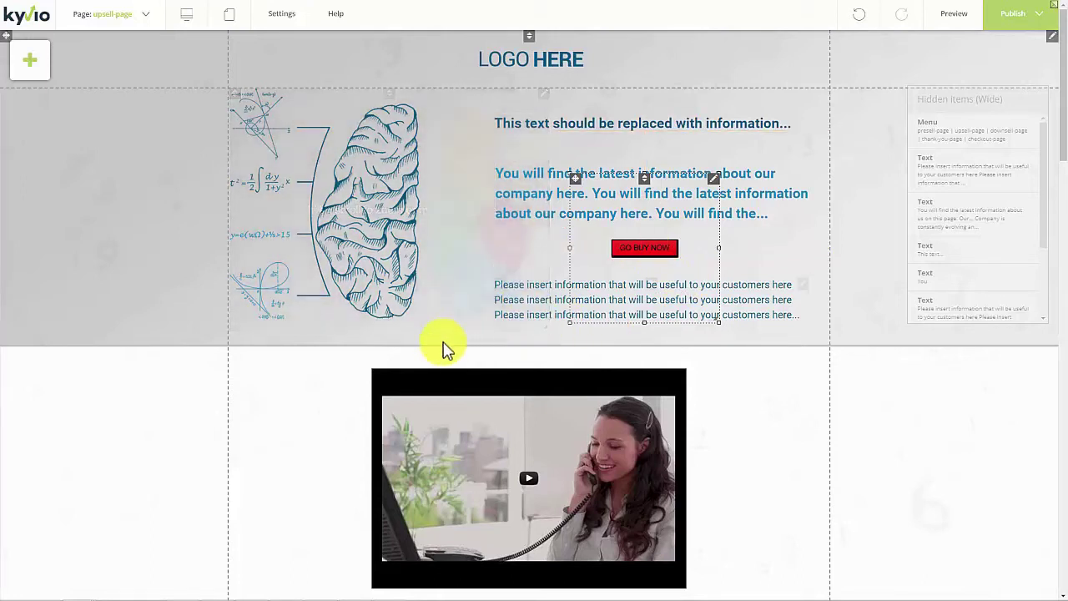
Publish the upsell page and preview it to check the area around the red buy button
{"action": "left_click", "coordinate": [1039, 15]}
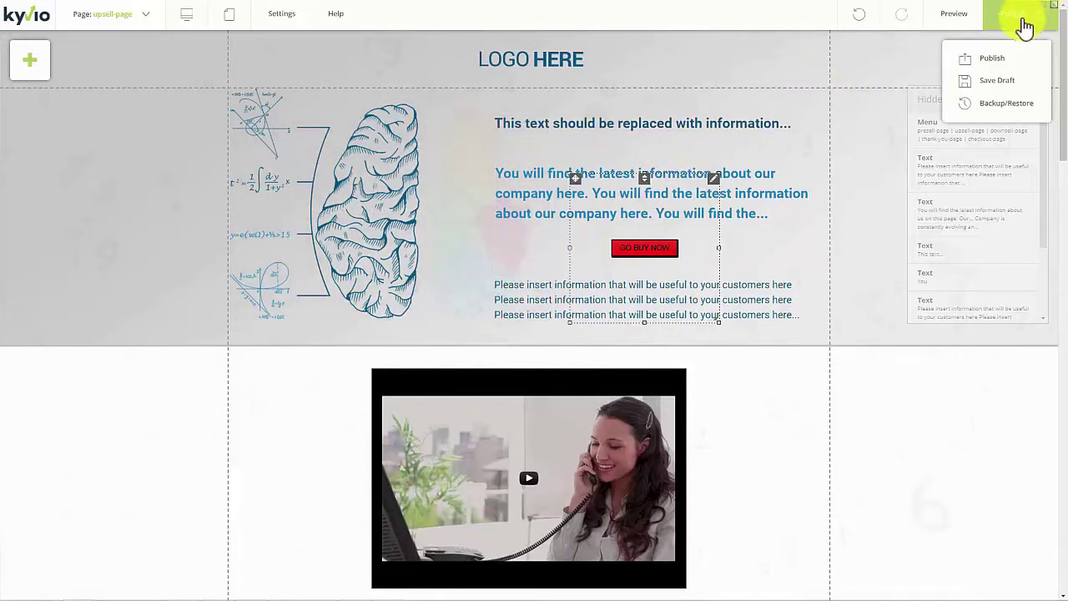
{"action": "left_click", "coordinate": [998, 63]}
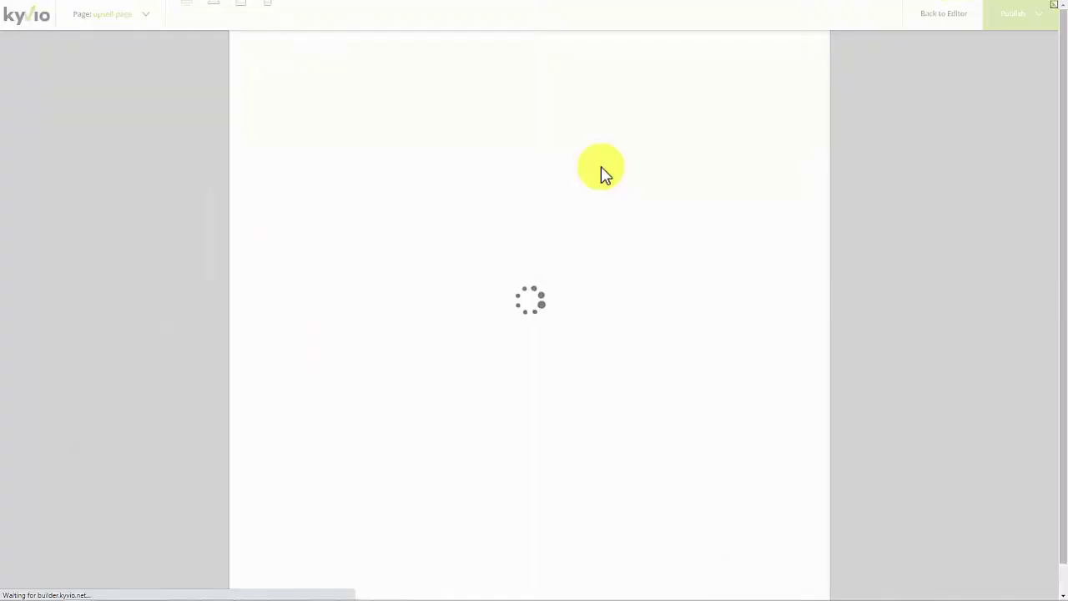
{"action": "scroll", "coordinate": [599, 214], "scroll_direction": "down", "scroll_amount": 2}
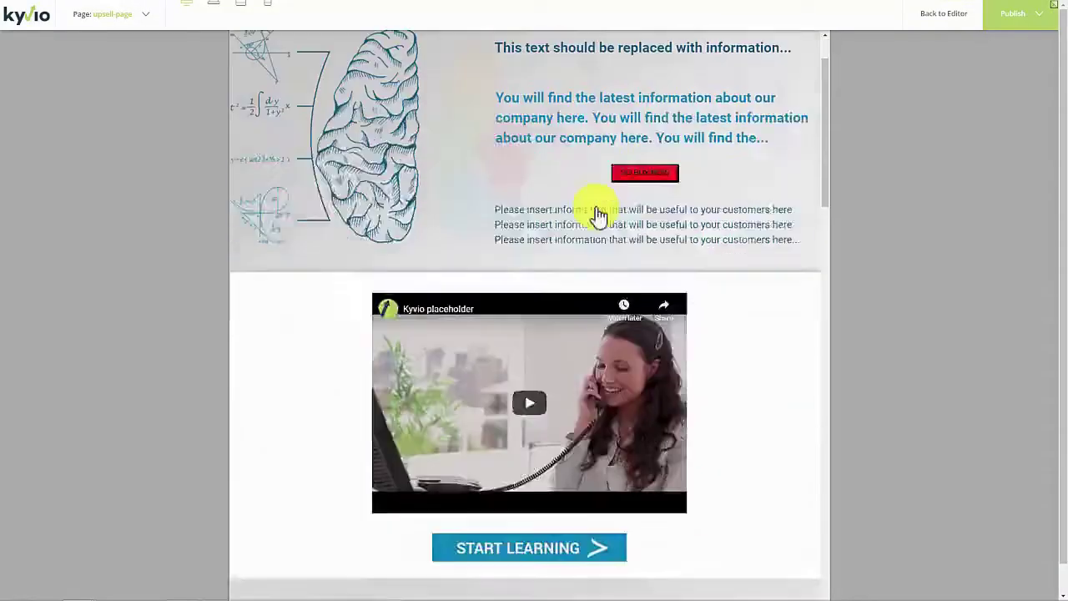
Review the rest of the upsell page preview down to its lower sections, and return to the page editor
{"action": "scroll", "coordinate": [599, 219], "scroll_direction": "down", "scroll_amount": 10}
{"action": "scroll", "coordinate": [601, 274], "scroll_direction": "down", "scroll_amount": 3}
{"action": "left_click_drag", "start_coordinate": [827, 451], "coordinate": [829, 152]}
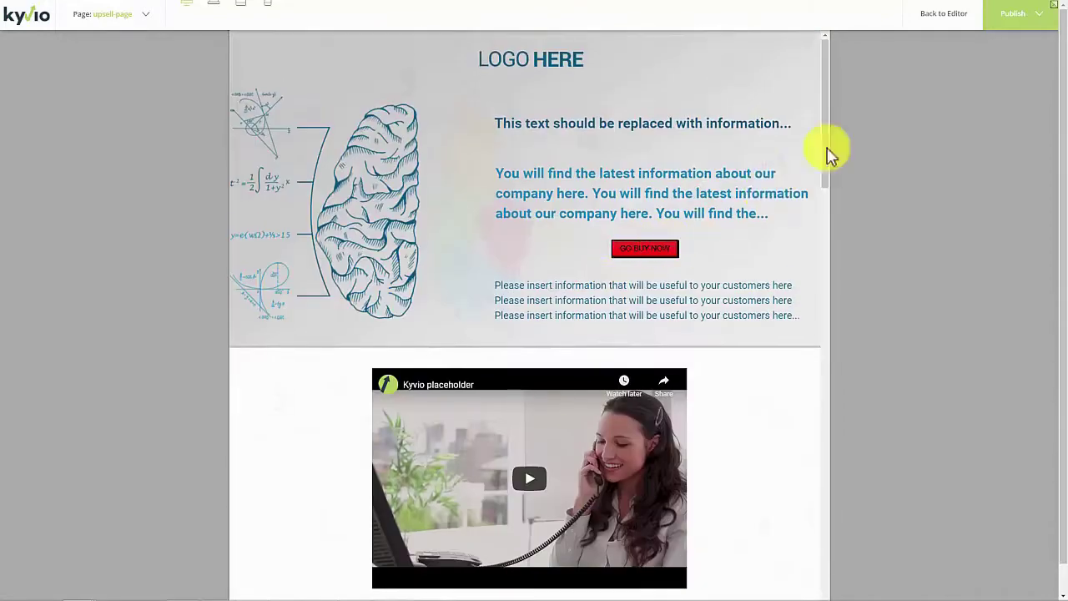
{"action": "left_click", "coordinate": [947, 18]}
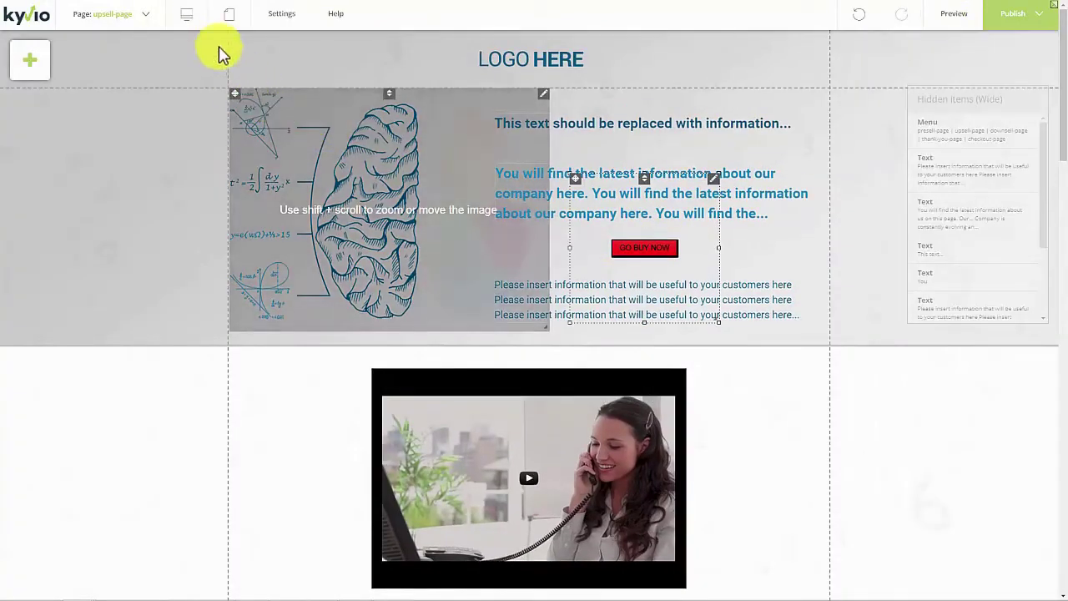
{"action": "mouse_move", "coordinate": [195, 29]}
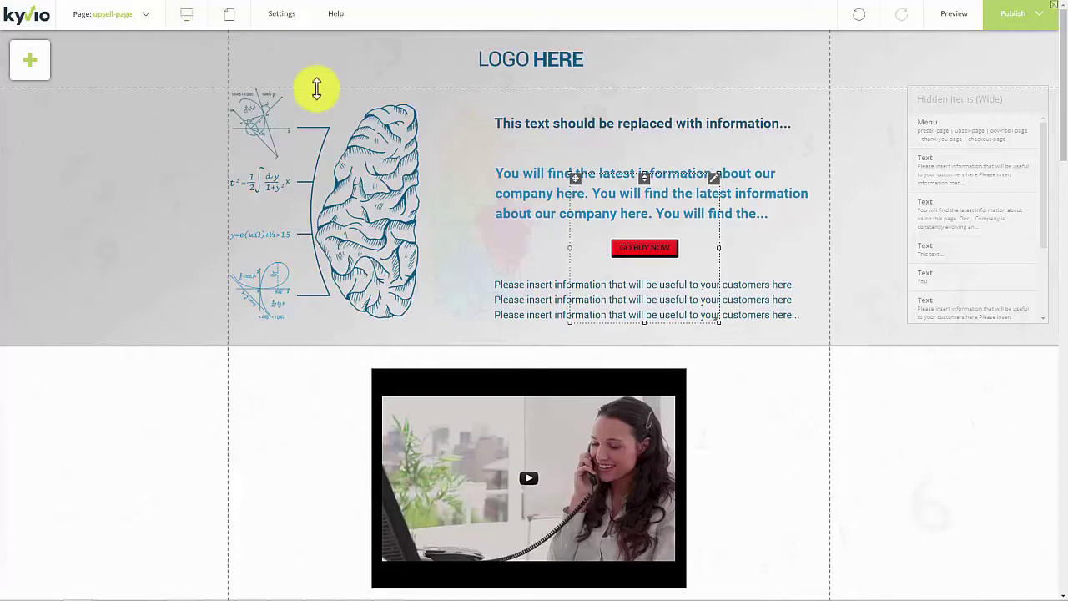
{"action": "mouse_move", "coordinate": [302, 94]}
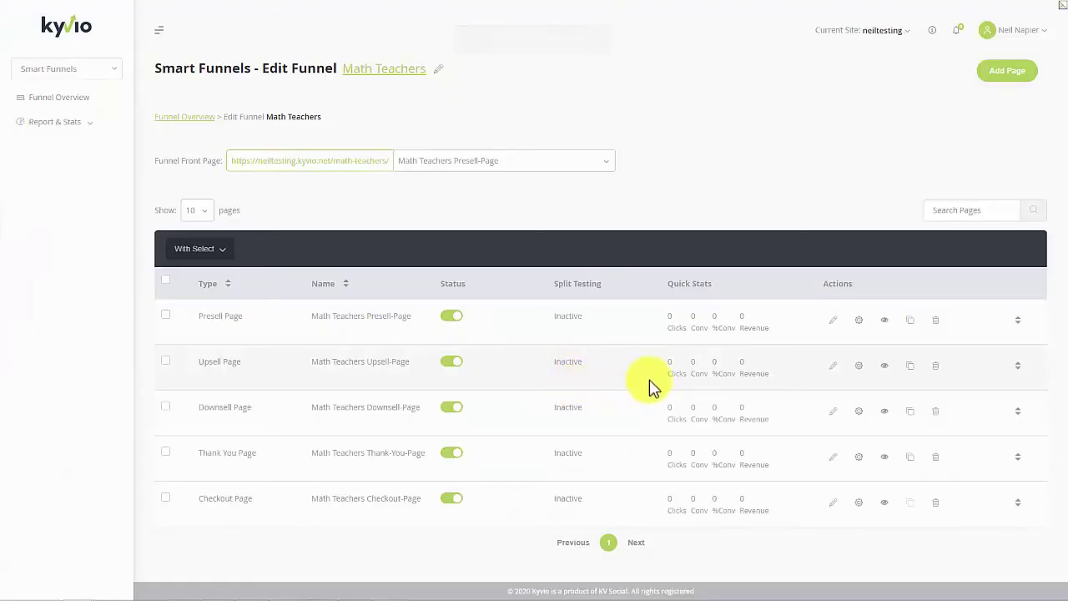
View the live Math Teachers upsell page from the funnel's page list and examine its full layout and buy button
{"action": "left_click", "coordinate": [886, 368]}
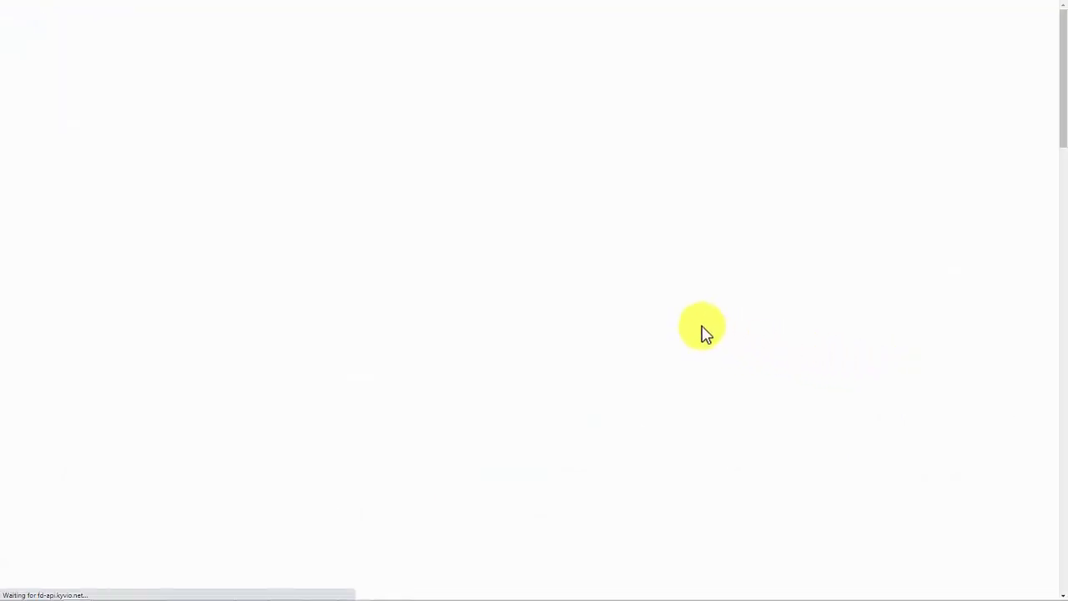
{"action": "scroll", "coordinate": [704, 332], "scroll_direction": "down", "scroll_amount": 15}
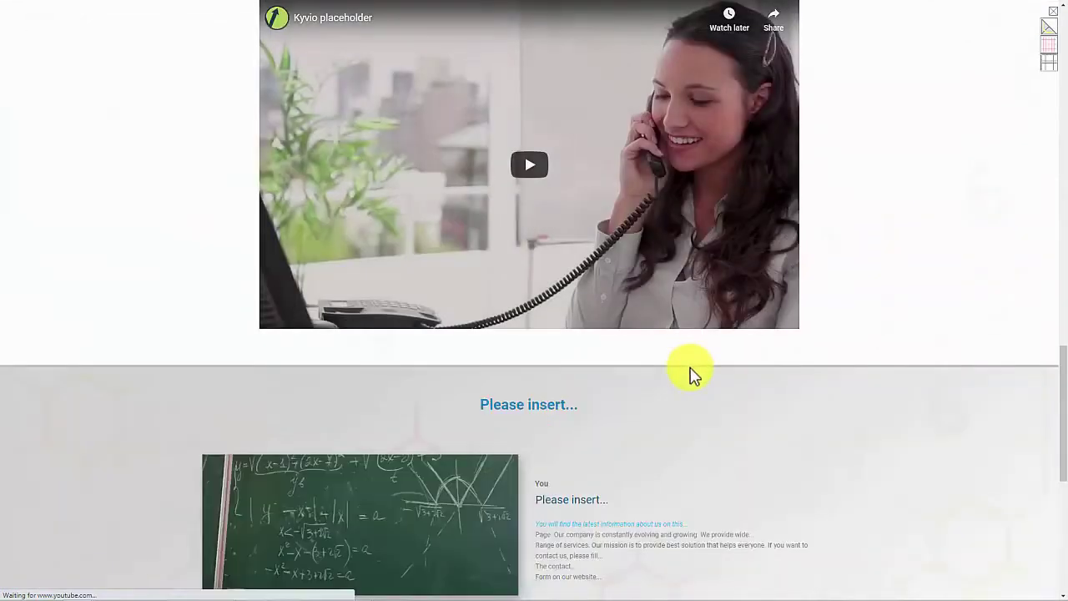
{"action": "scroll", "coordinate": [693, 372], "scroll_direction": "up", "scroll_amount": 12}
{"action": "scroll", "coordinate": [689, 372], "scroll_direction": "up", "scroll_amount": 2}
{"action": "scroll", "coordinate": [765, 292], "scroll_direction": "down", "scroll_amount": 10}
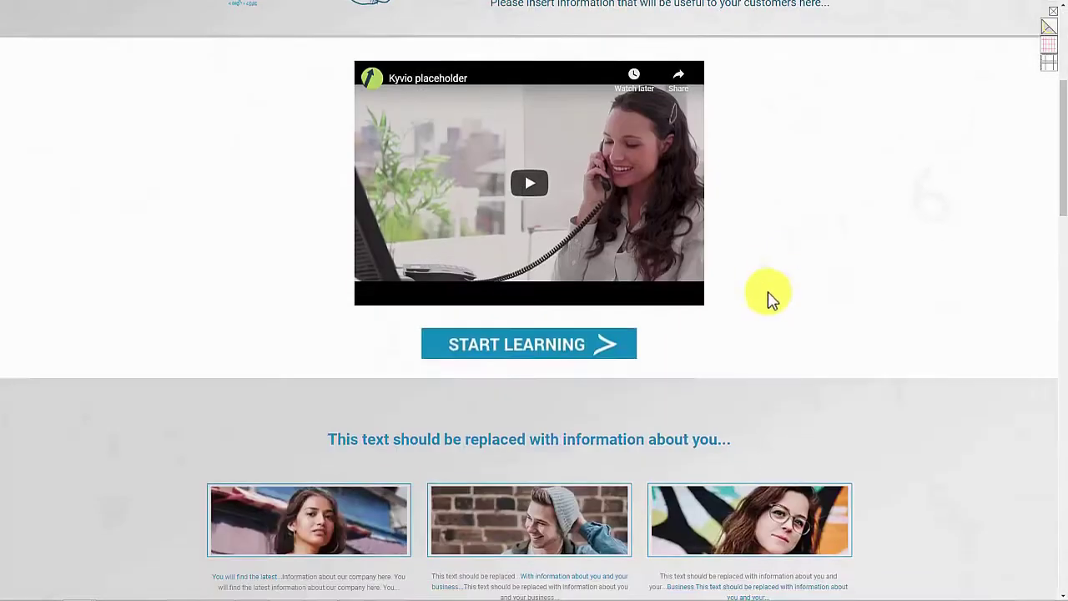
{"action": "scroll", "coordinate": [768, 305], "scroll_direction": "down", "scroll_amount": 10}
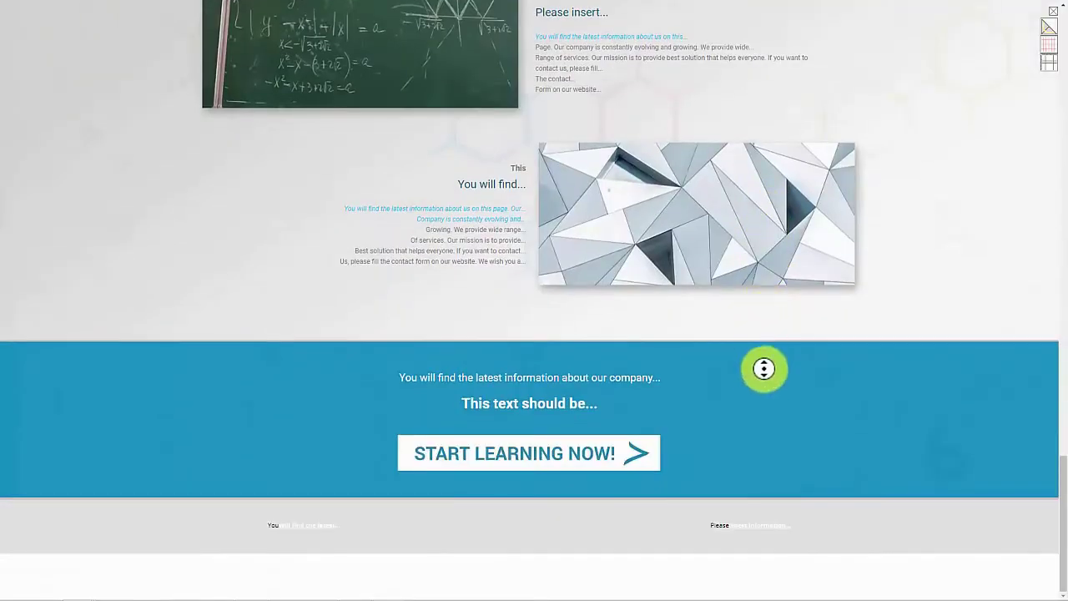
{"action": "scroll", "coordinate": [754, 250], "scroll_direction": "up", "scroll_amount": 9}
{"action": "scroll", "coordinate": [750, 211], "scroll_direction": "up", "scroll_amount": 5}
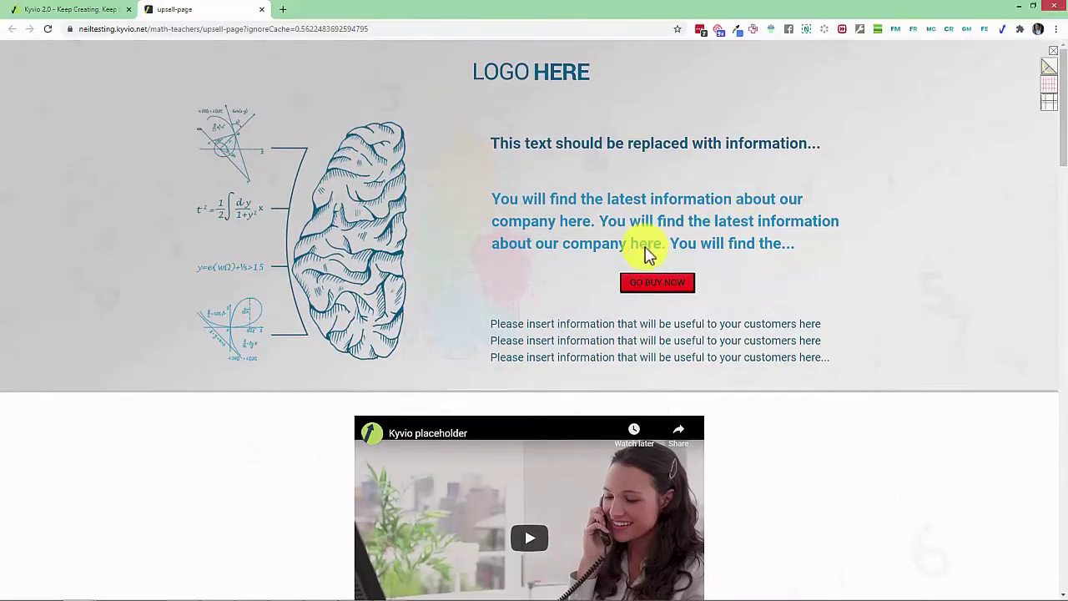
{"action": "scroll", "coordinate": [653, 229], "scroll_direction": "down", "scroll_amount": 5}
{"action": "scroll", "coordinate": [651, 276], "scroll_direction": "up", "scroll_amount": 5}
{"action": "scroll", "coordinate": [649, 280], "scroll_direction": "down", "scroll_amount": 5}
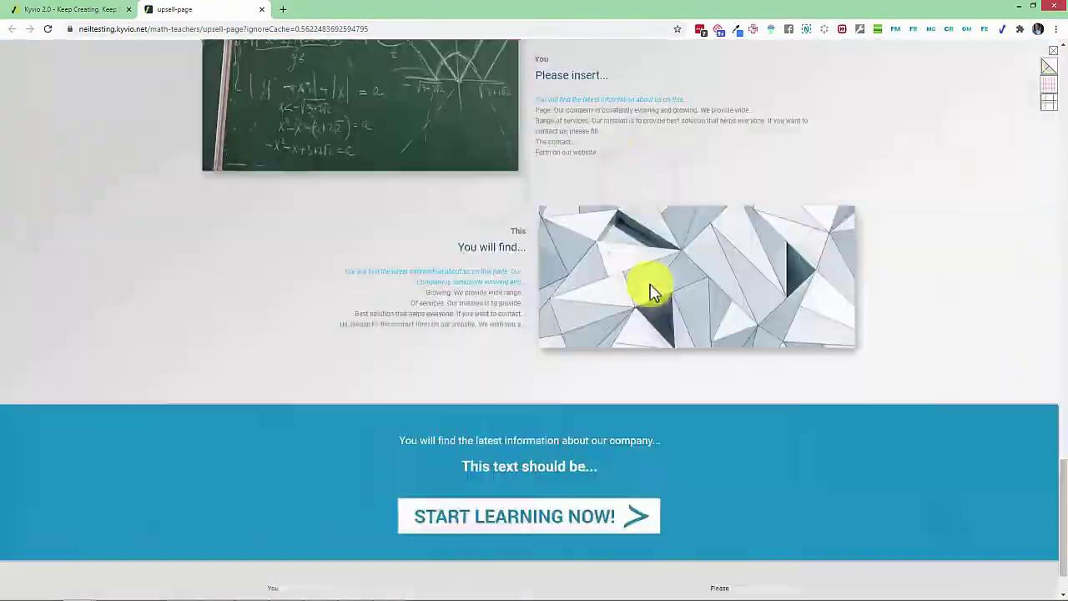
{"action": "scroll", "coordinate": [649, 280], "scroll_direction": "up", "scroll_amount": 4}
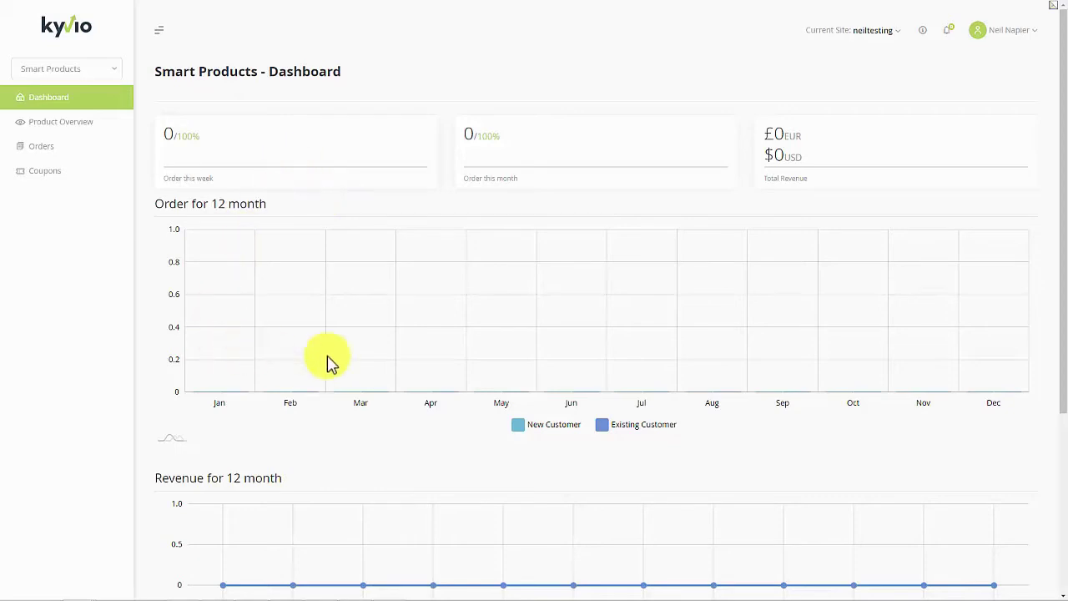
Examine the Smart Products dashboard charts, and check the Meetvio Sales entry in the product overview
{"action": "scroll", "coordinate": [377, 365], "scroll_direction": "down", "scroll_amount": 3}
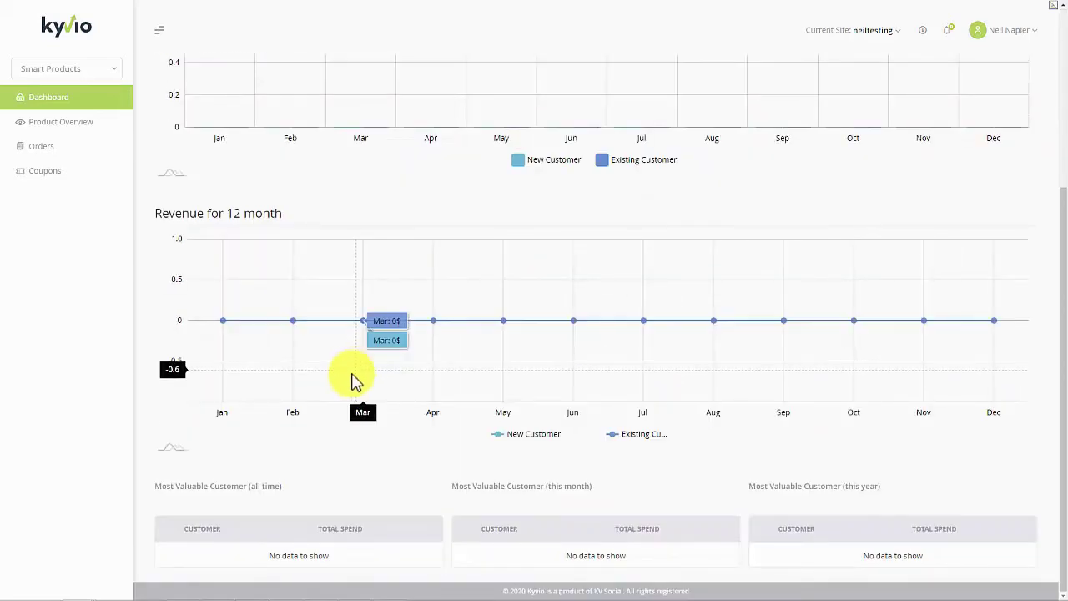
{"action": "scroll", "coordinate": [150, 175], "scroll_direction": "up", "scroll_amount": 3}
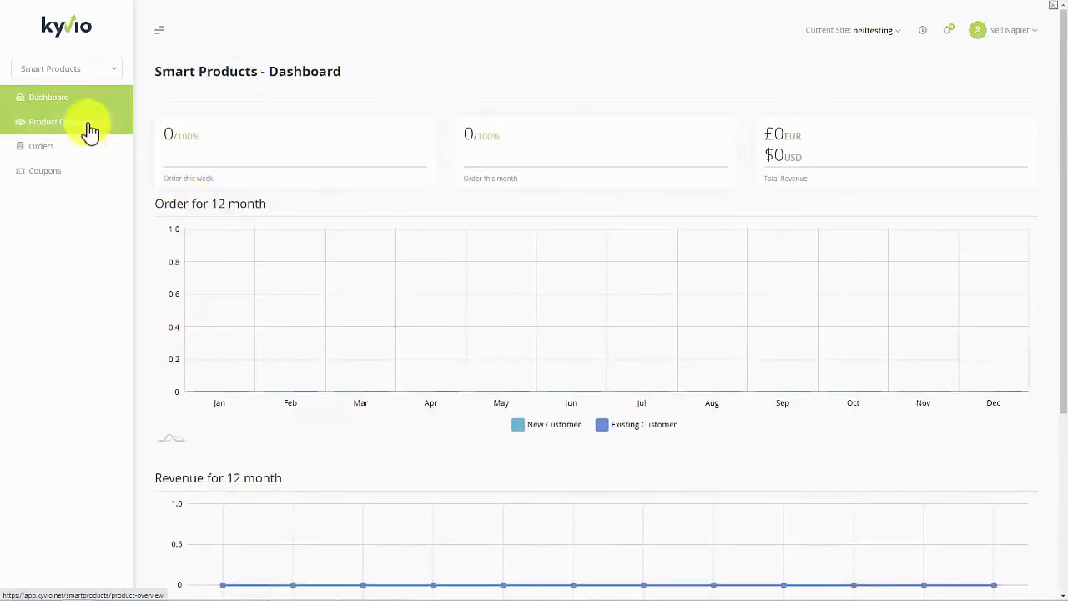
{"action": "left_click", "coordinate": [89, 123]}
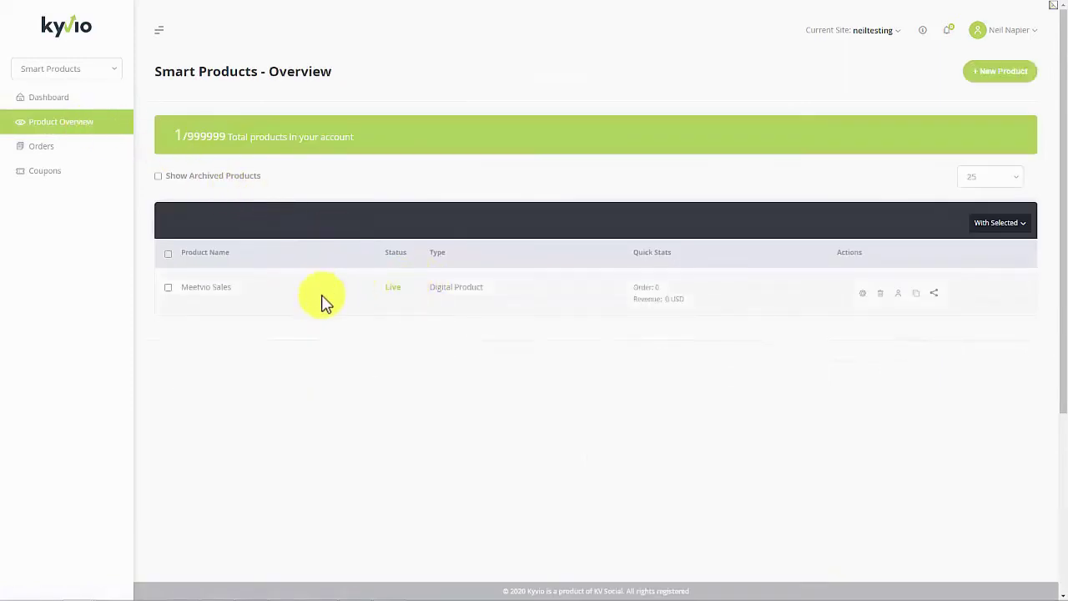
{"action": "left_click", "coordinate": [673, 300]}
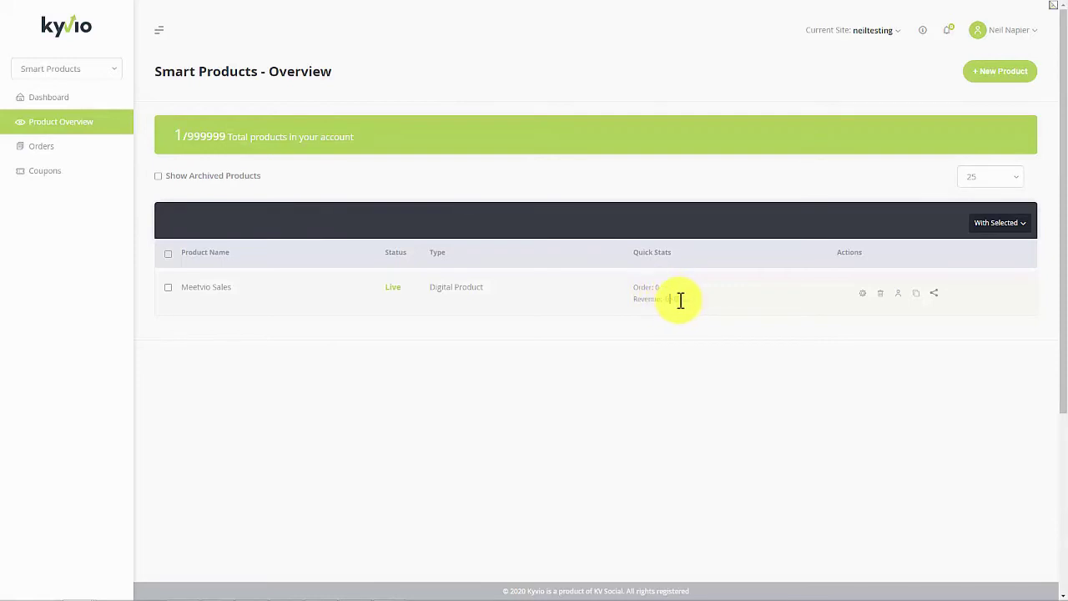
Begin a new product of the Digital Product type and continue to its product information
{"action": "left_click", "coordinate": [1005, 83]}
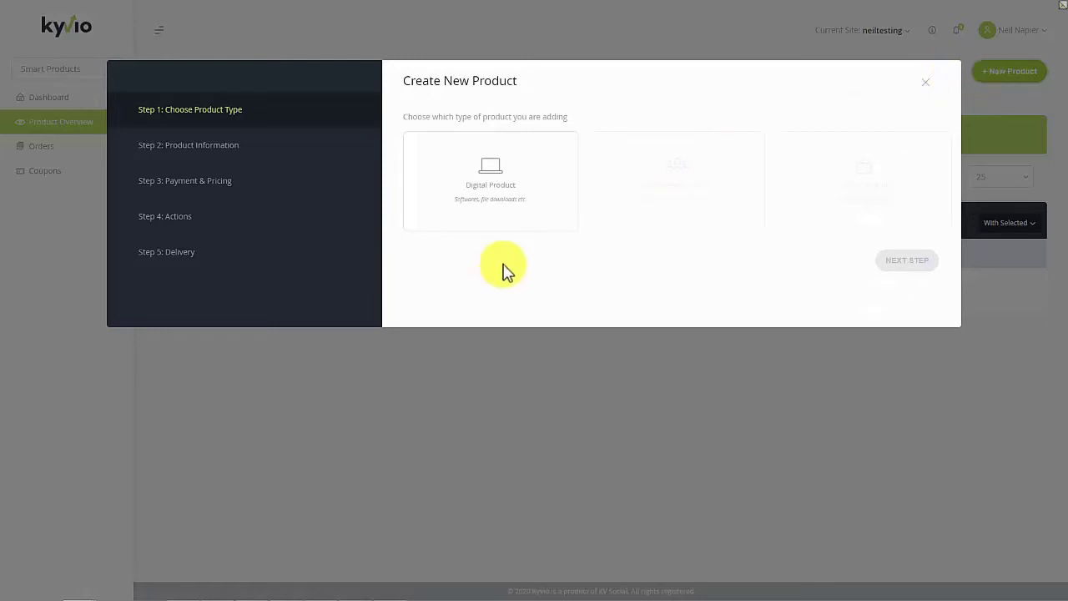
{"action": "left_click", "coordinate": [537, 223]}
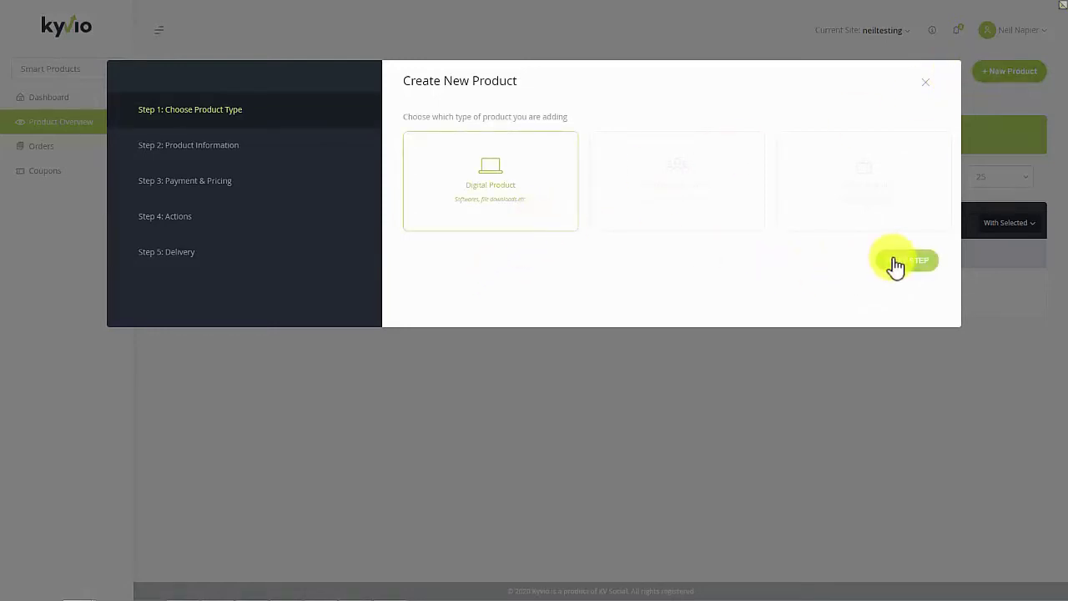
{"action": "left_click", "coordinate": [900, 263]}
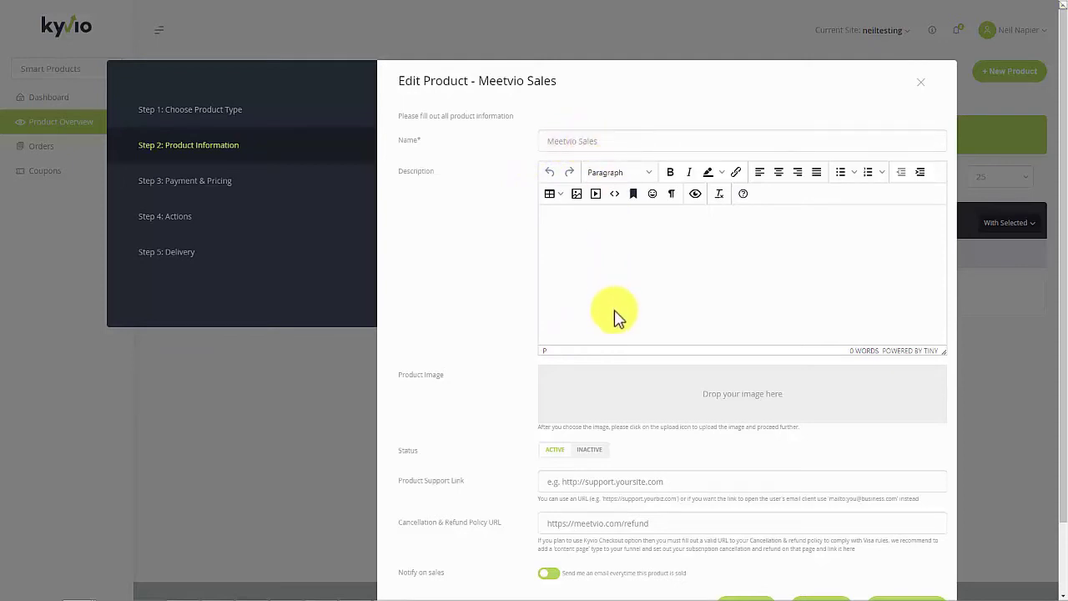
{"action": "scroll", "coordinate": [615, 322], "scroll_direction": "down", "scroll_amount": 1}
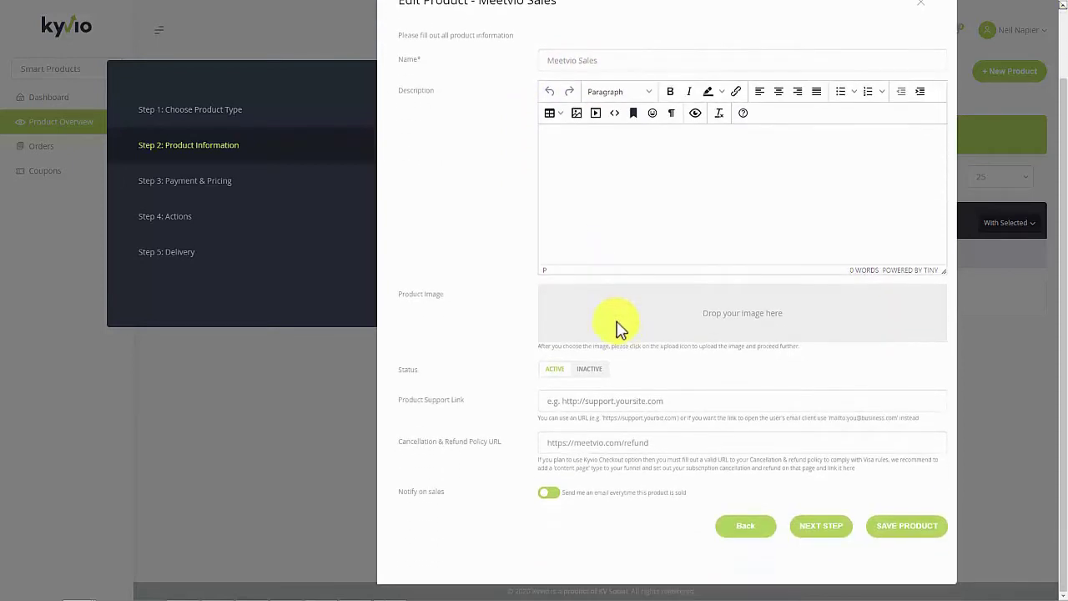
{"action": "left_click", "coordinate": [636, 402]}
{"action": "left_click", "coordinate": [626, 429]}
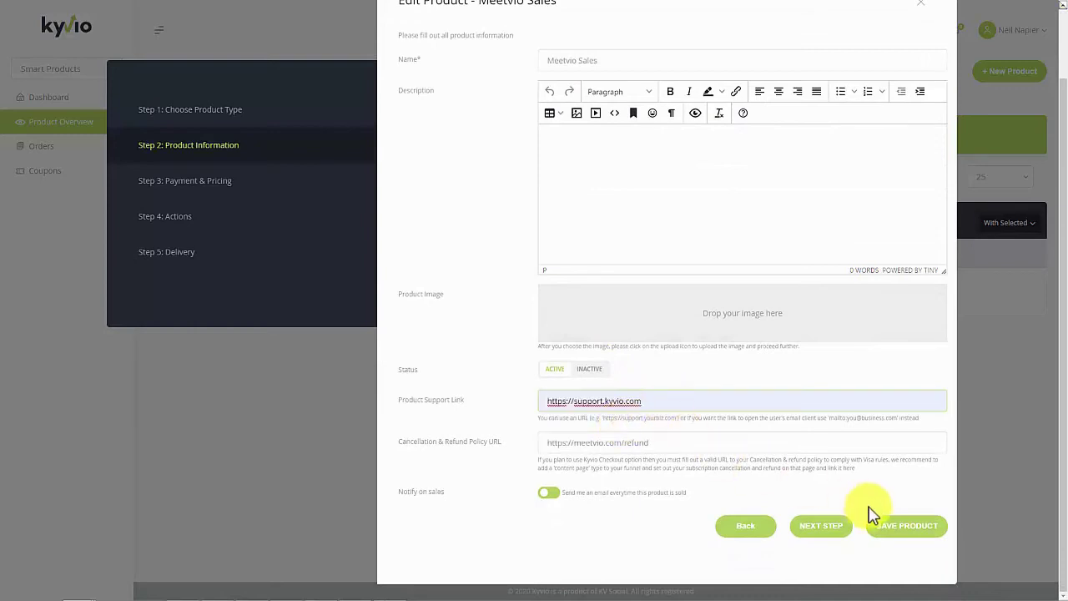
{"action": "left_click", "coordinate": [821, 526]}
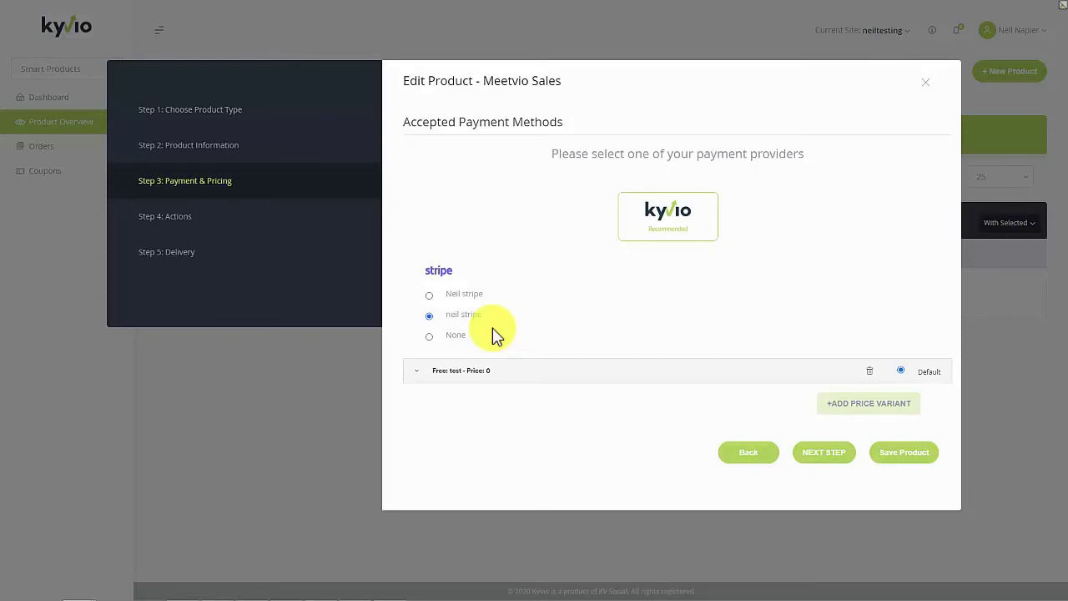
Change the "test" price variant's pricing type to Subscription with a price of 69
{"action": "left_click", "coordinate": [448, 380]}
{"action": "scroll", "coordinate": [573, 404], "scroll_direction": "down", "scroll_amount": 4}
{"action": "left_click", "coordinate": [589, 331]}
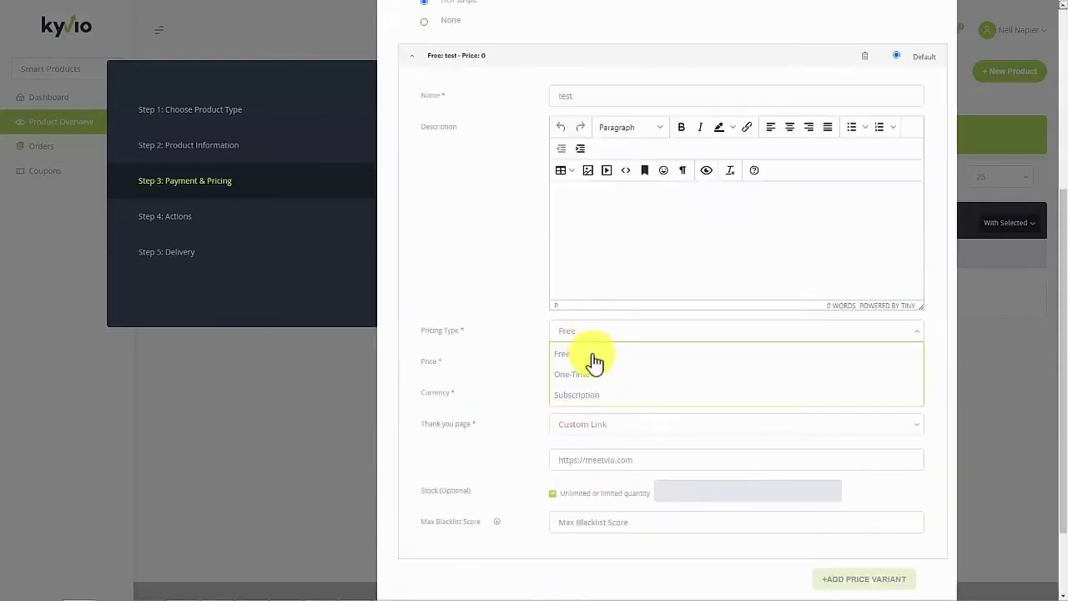
{"action": "left_click", "coordinate": [598, 396]}
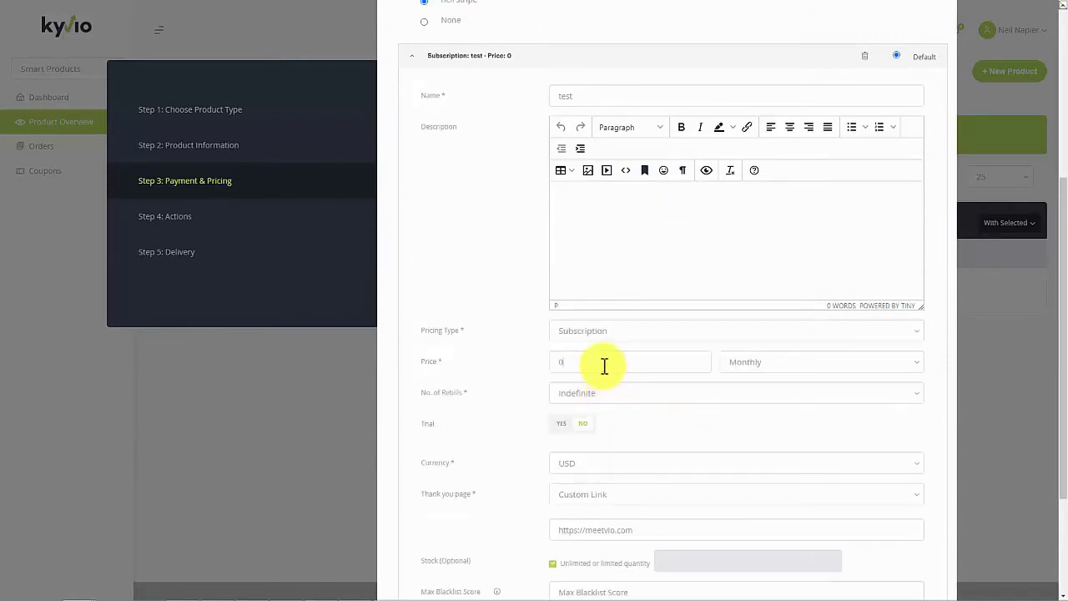
{"action": "left_click_drag", "start_coordinate": [605, 366], "coordinate": [547, 372]}
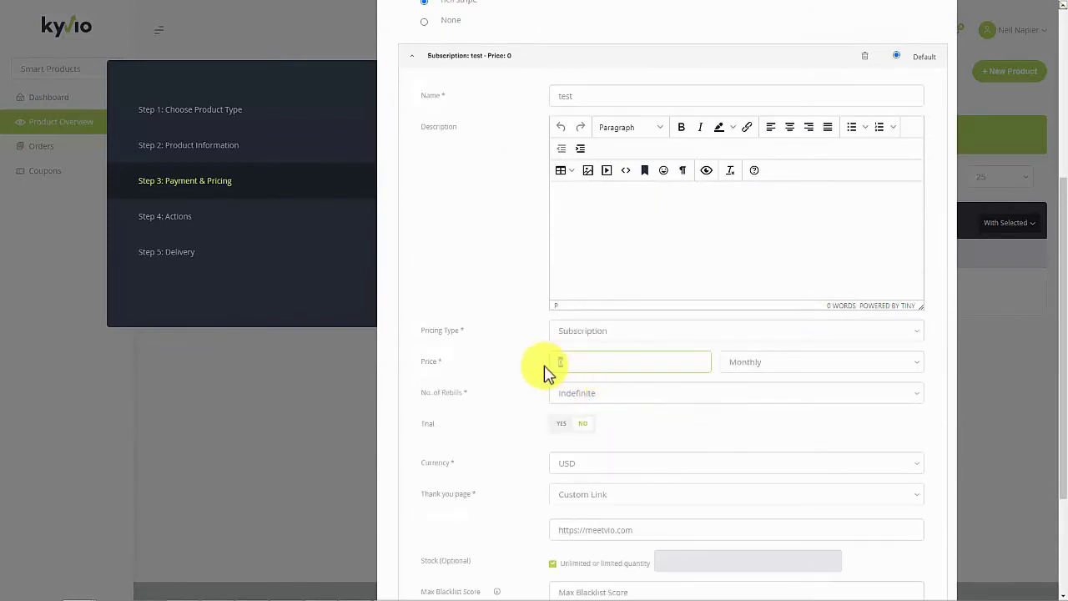
{"action": "type", "text": "69"}
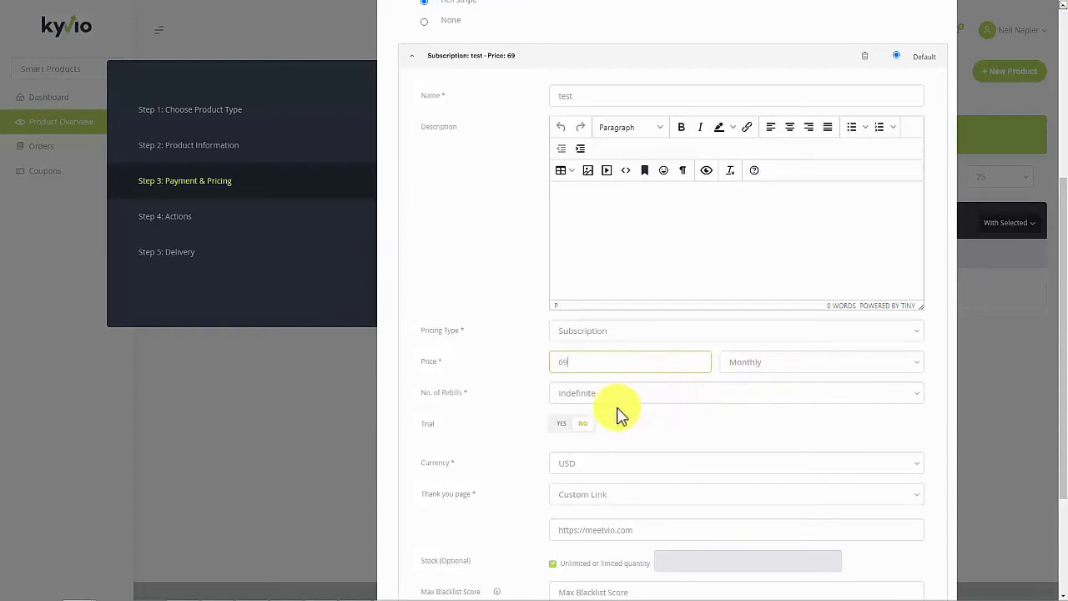
{"action": "middle_click", "coordinate": [521, 473]}
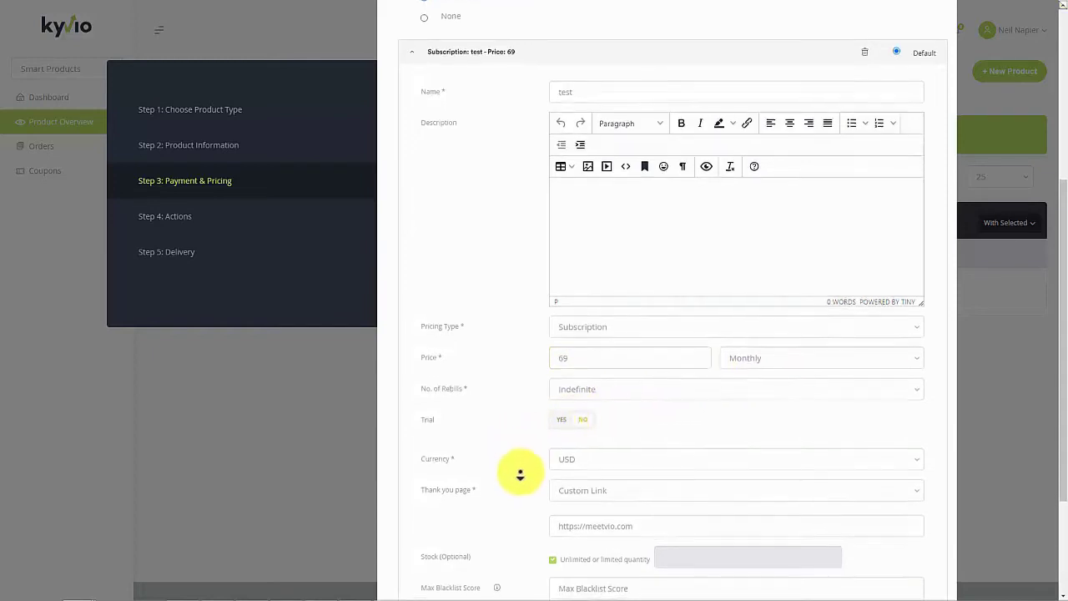
{"action": "scroll", "coordinate": [520, 473], "scroll_direction": "down", "scroll_amount": 1}
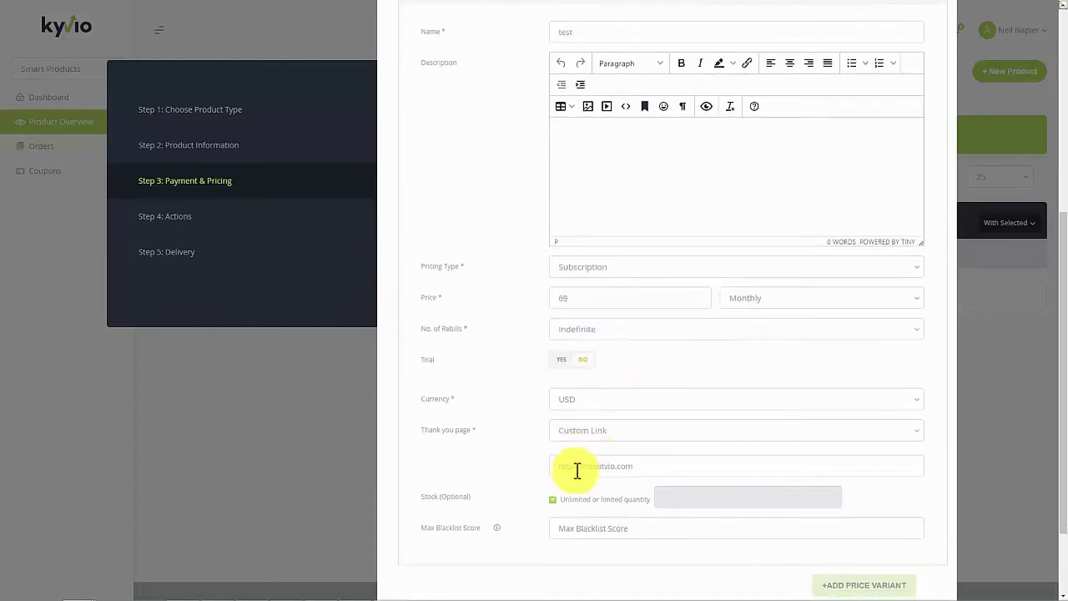
{"action": "scroll", "coordinate": [539, 470], "scroll_direction": "down", "scroll_amount": 1}
{"action": "left_click", "coordinate": [647, 441]}
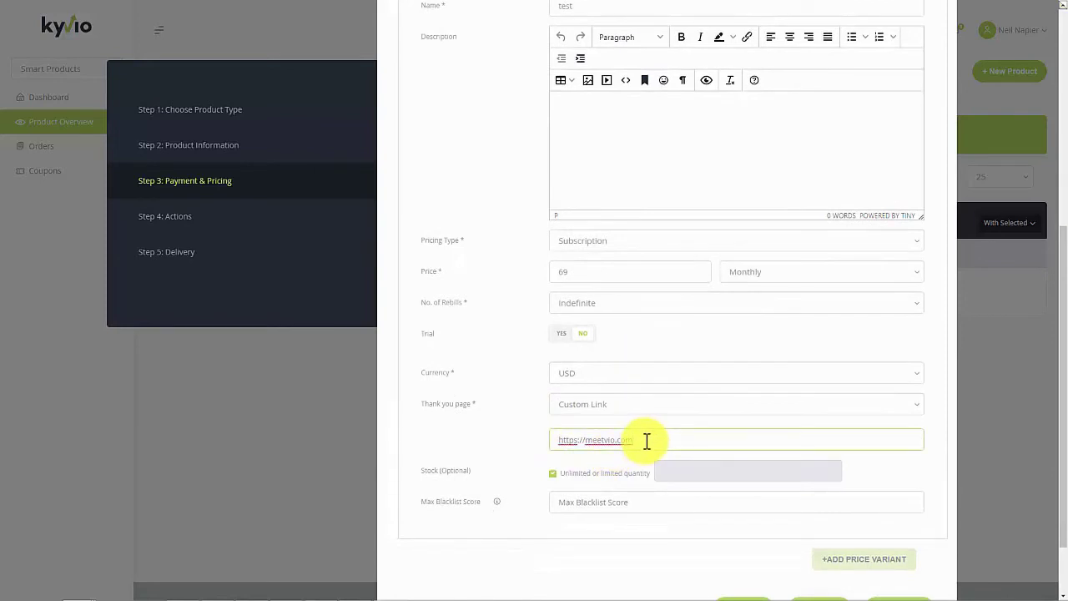
{"action": "left_click", "coordinate": [522, 467]}
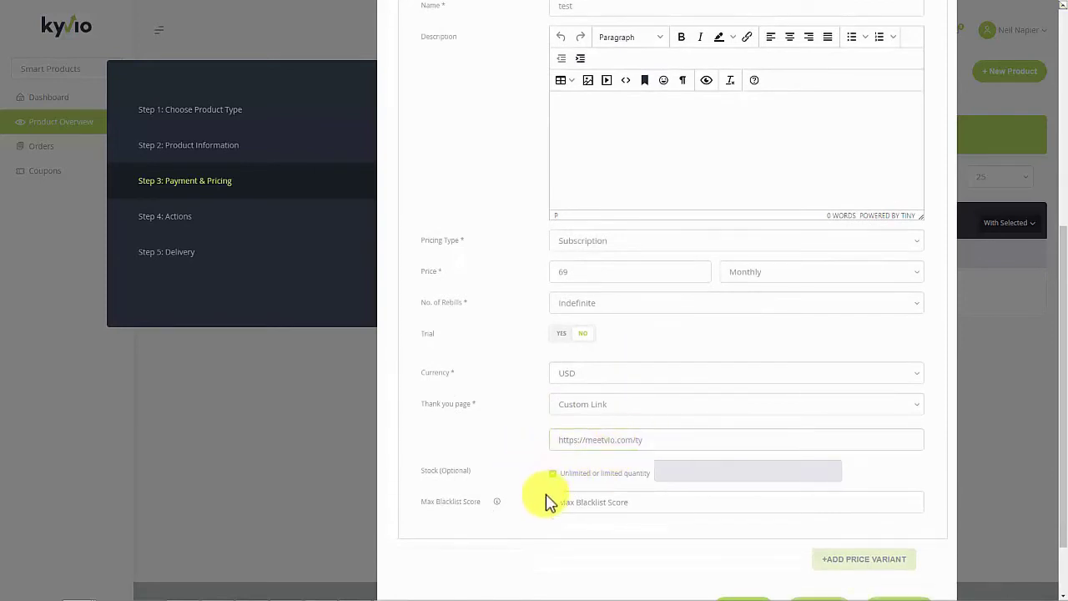
{"action": "scroll", "coordinate": [551, 517], "scroll_direction": "down", "scroll_amount": 1}
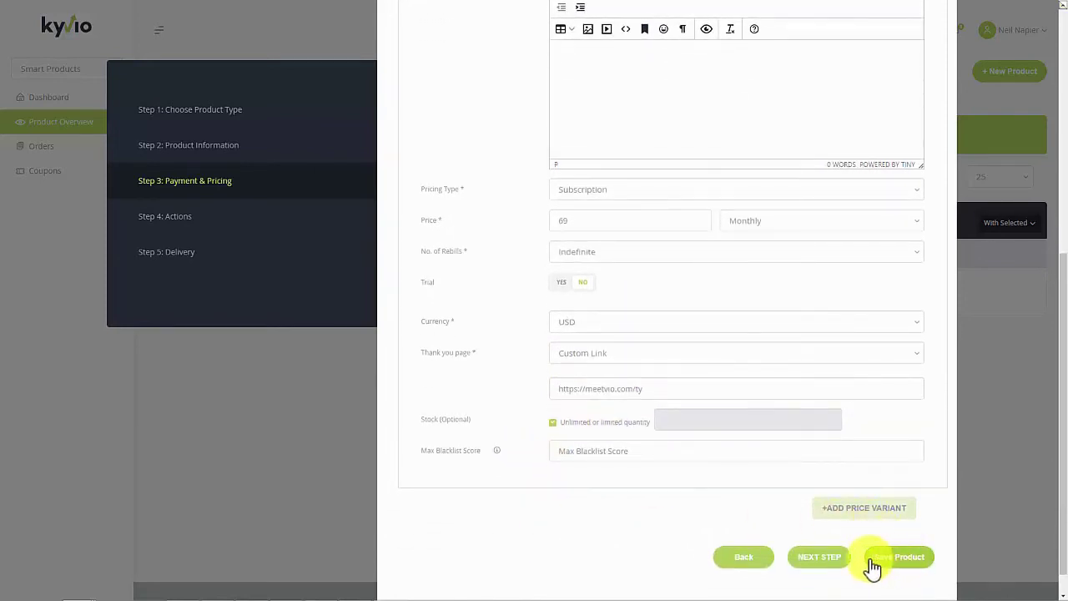
{"action": "left_click", "coordinate": [840, 559]}
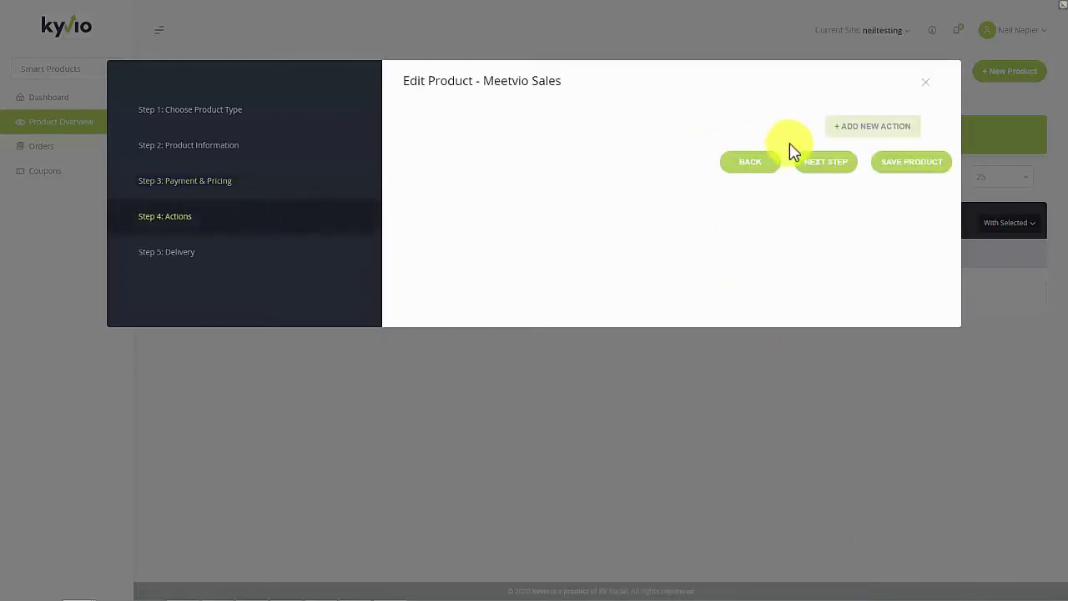
{"action": "left_click", "coordinate": [803, 161]}
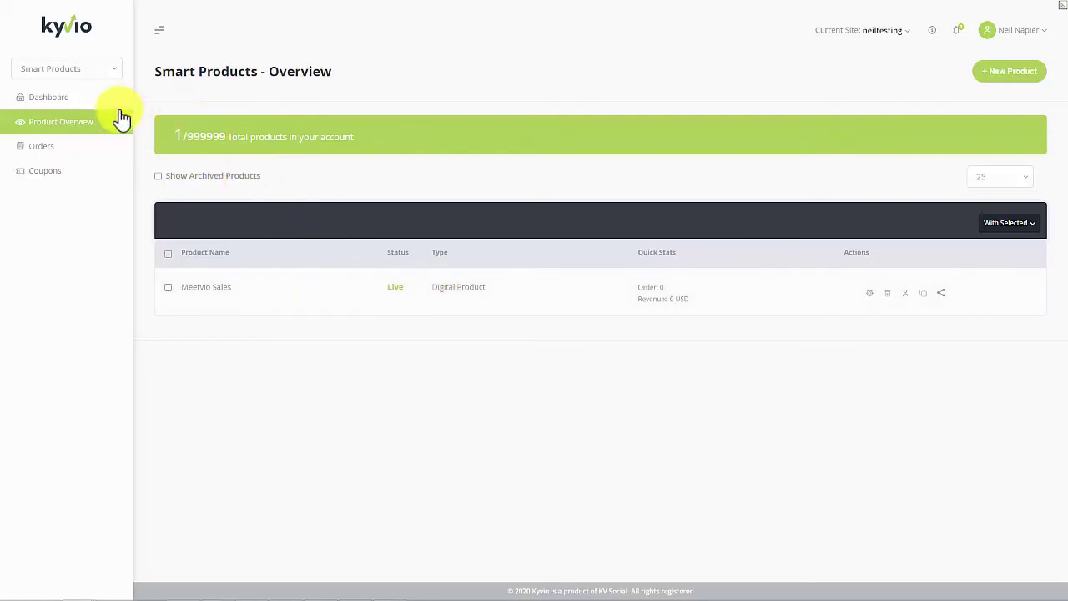
Start a new Import Funnel in Smart Funnels and add two page entries to its import list
{"action": "left_click", "coordinate": [101, 74]}
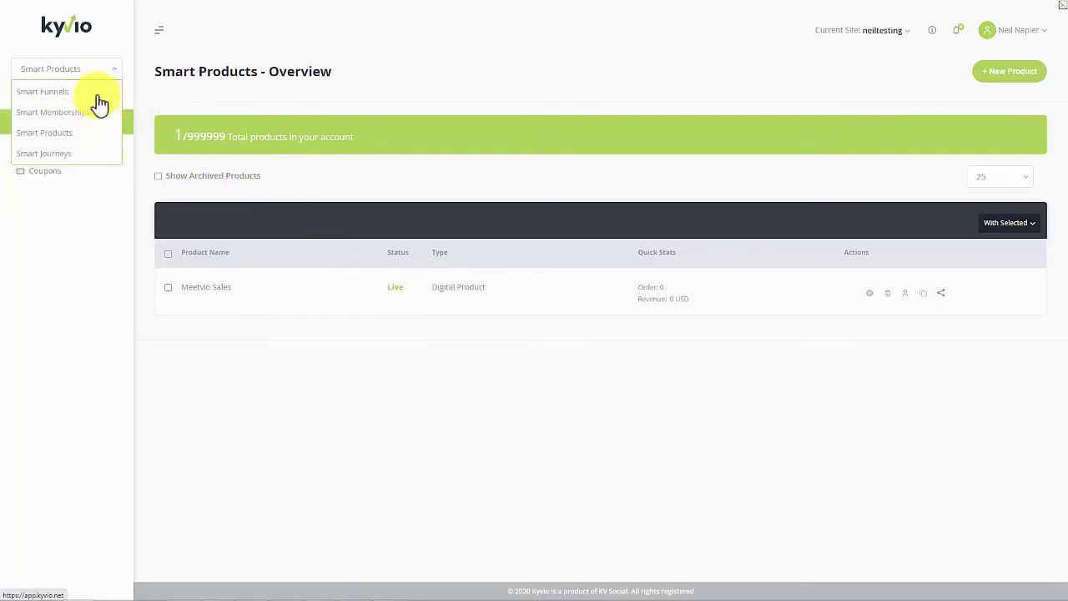
{"action": "left_click", "coordinate": [98, 93]}
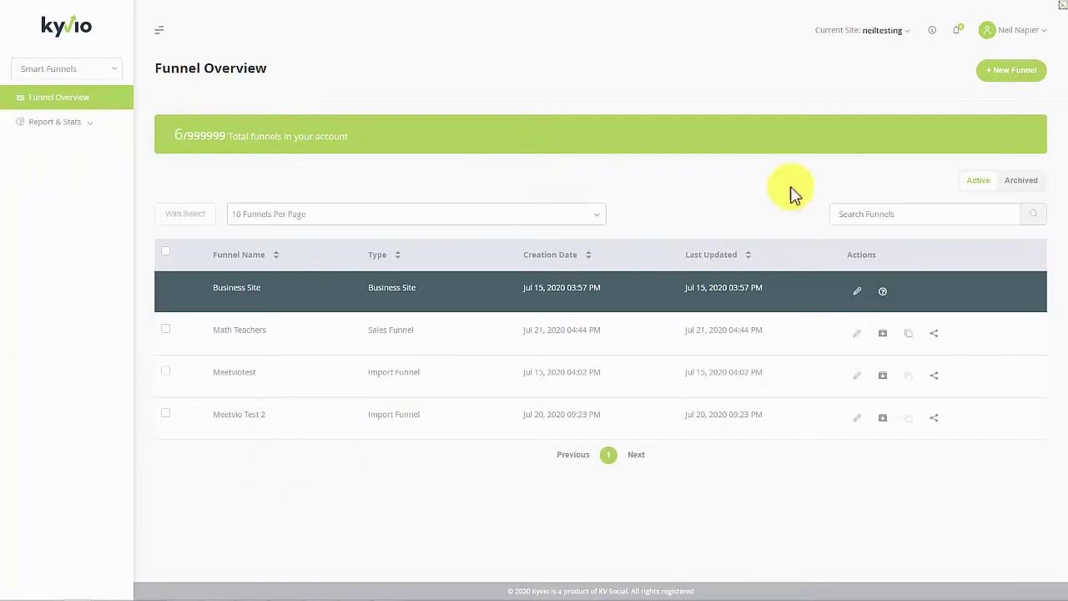
{"action": "left_click", "coordinate": [989, 71]}
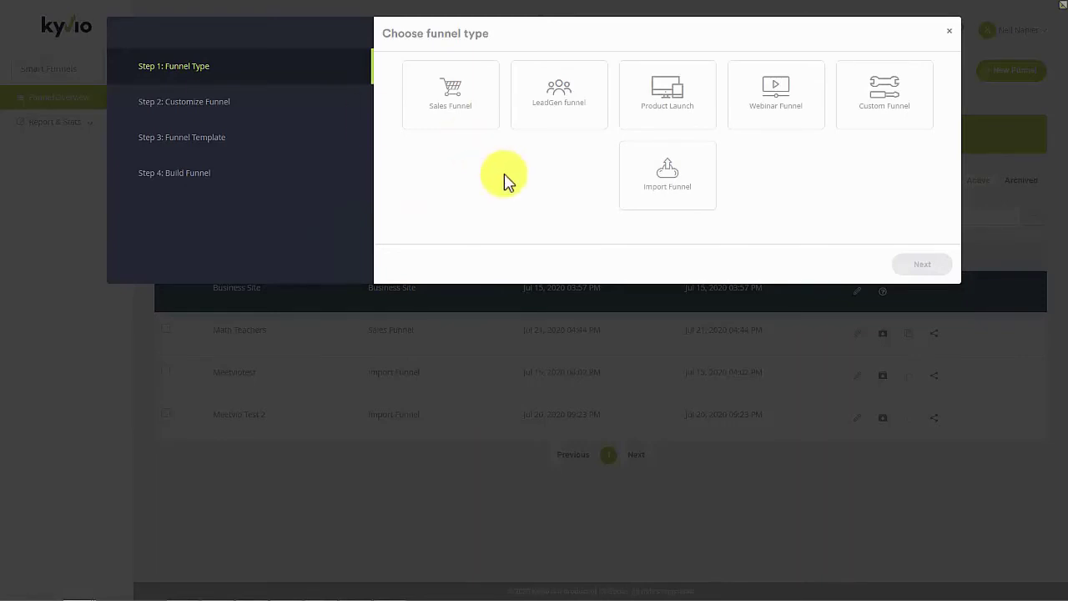
{"action": "left_click", "coordinate": [668, 190]}
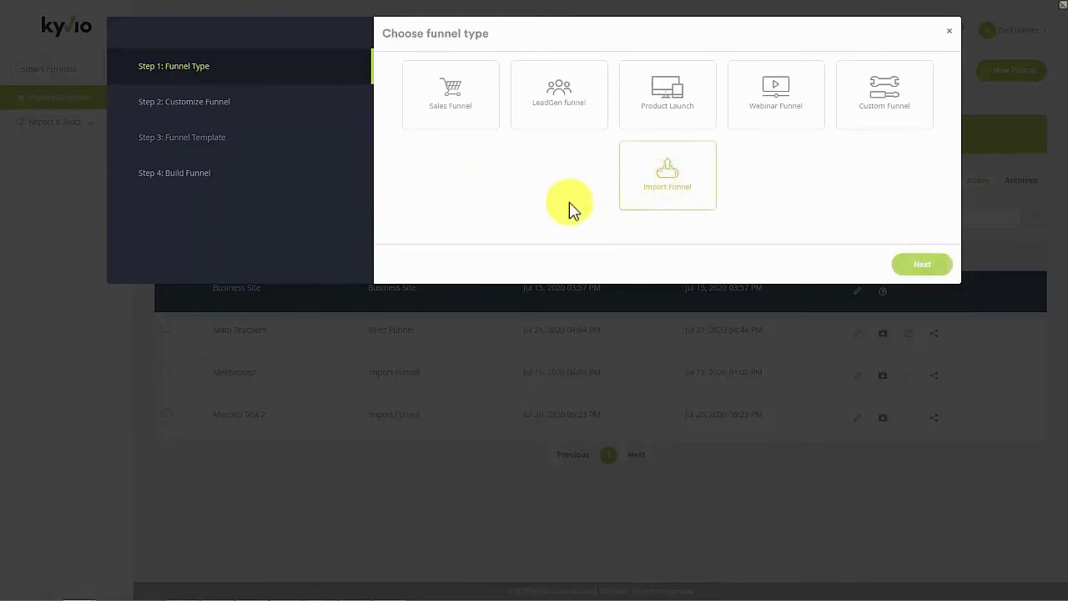
{"action": "left_click", "coordinate": [918, 265]}
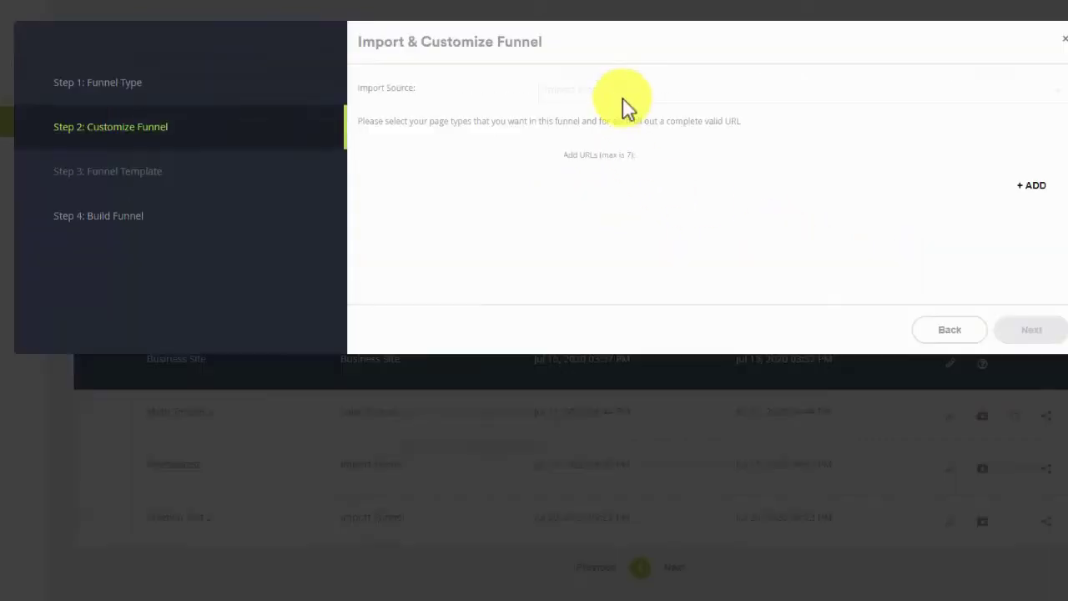
{"action": "left_click", "coordinate": [1032, 187]}
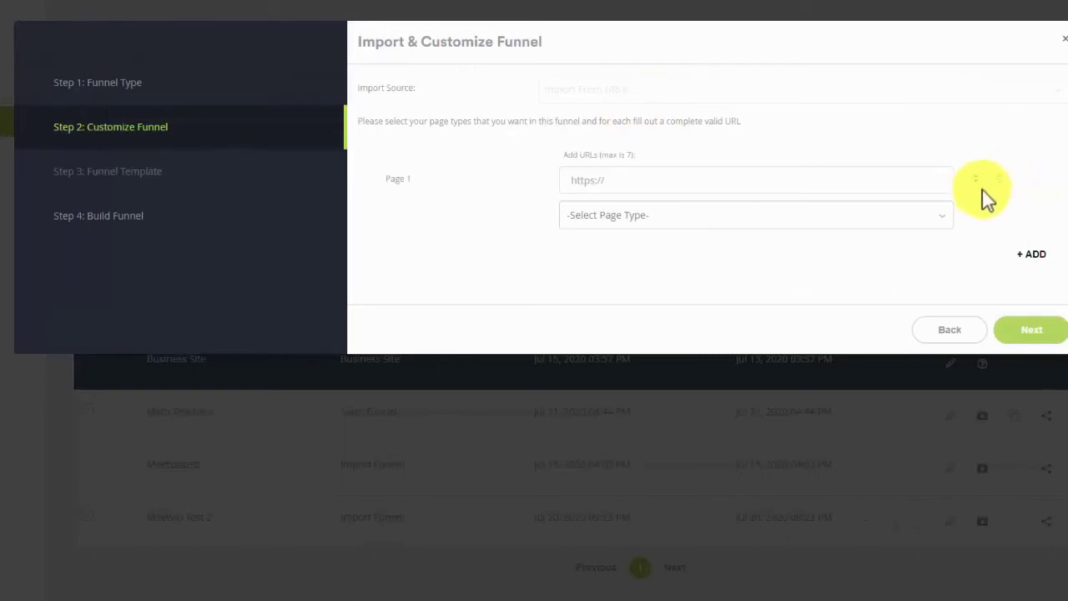
{"action": "left_click", "coordinate": [1030, 255]}
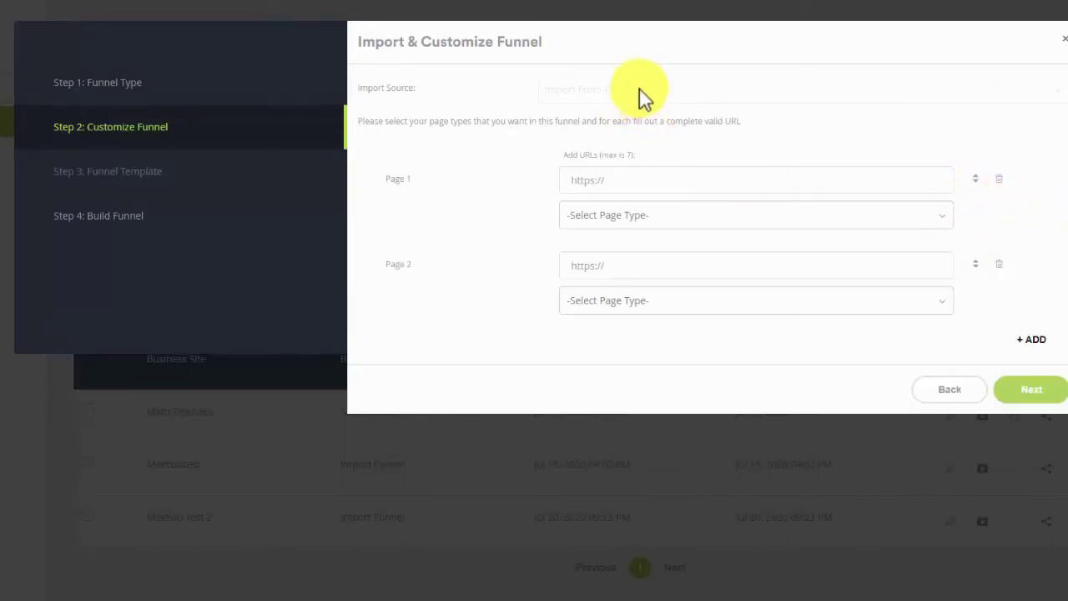
{"action": "left_click", "coordinate": [636, 187]}
{"action": "type", "text": "https://www.hitc.com/en-gb/2020/06/24/tony-robbins-comeback-challenge/"}
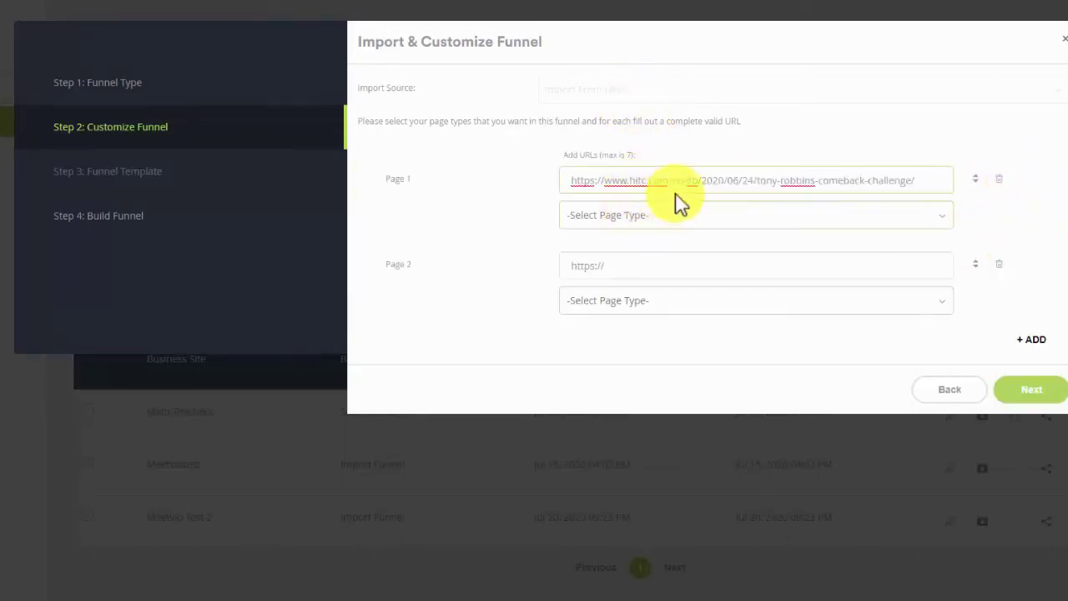
{"action": "key", "text": "ctrl+a"}
{"action": "key", "text": "BackSpace"}
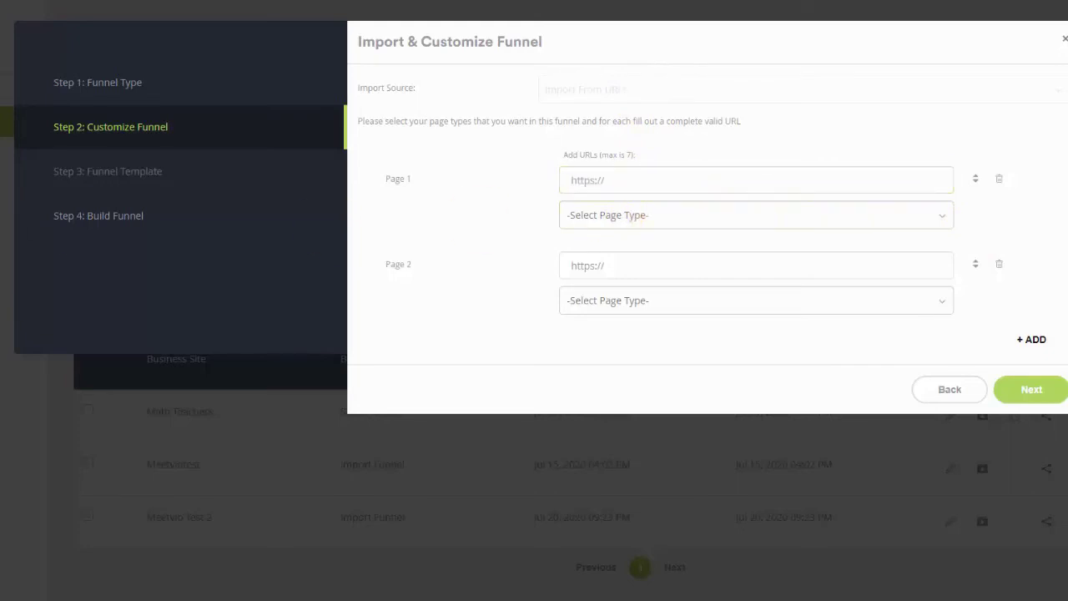
{"action": "left_click", "coordinate": [782, 176]}
{"action": "type", "text": "https://makemycomeback.com/comeback"}
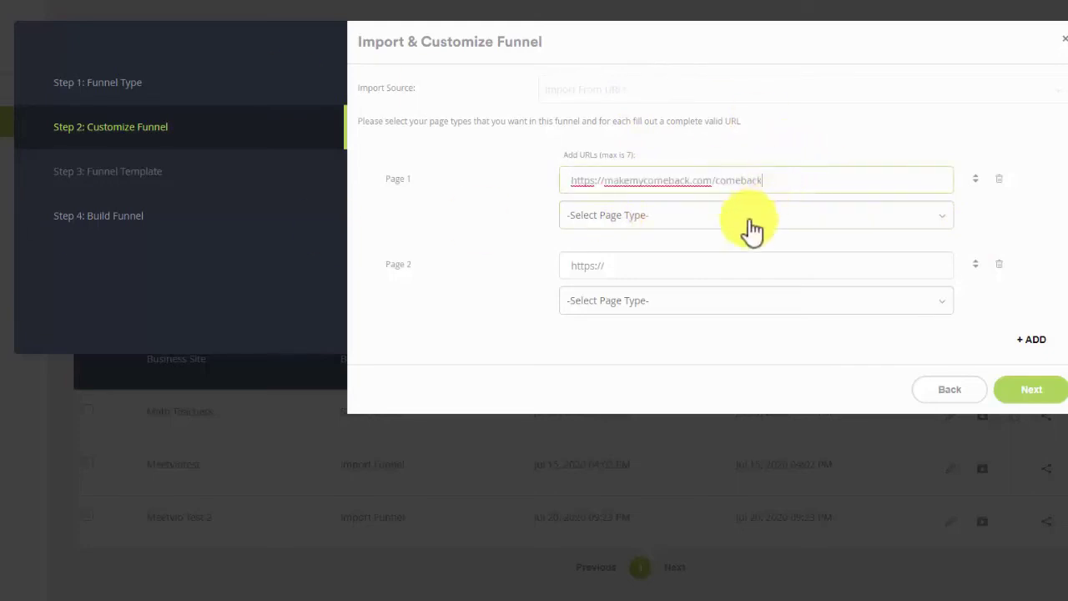
{"action": "left_click", "coordinate": [671, 217]}
{"action": "left_click", "coordinate": [663, 247]}
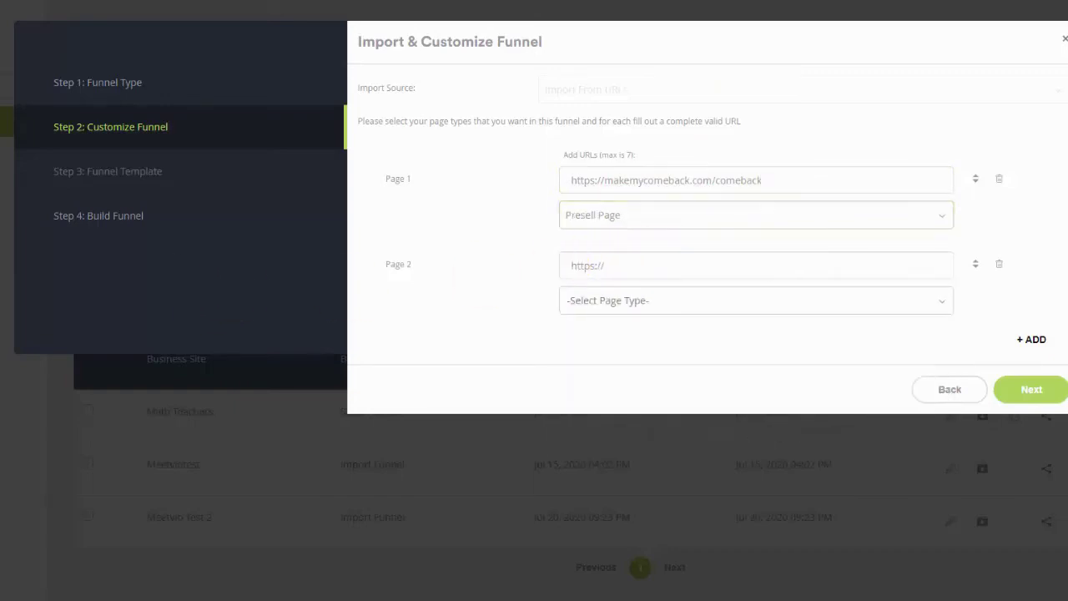
{"action": "left_click", "coordinate": [620, 272]}
{"action": "type", "text": "https://makemycomeback.com/welcome-vip"}
{"action": "key", "text": "Tab"}
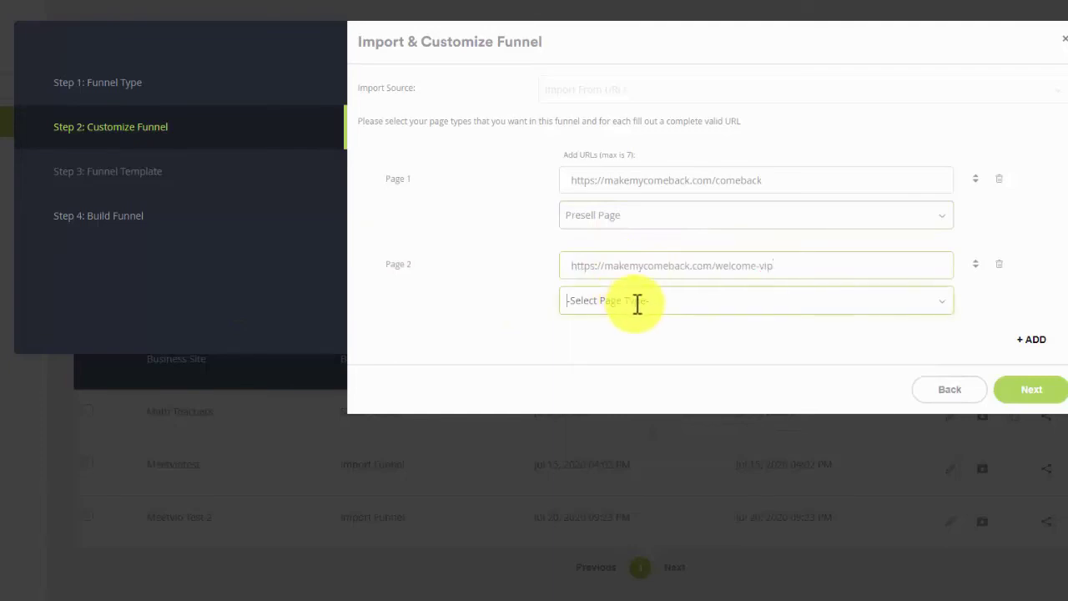
{"action": "left_click", "coordinate": [637, 303]}
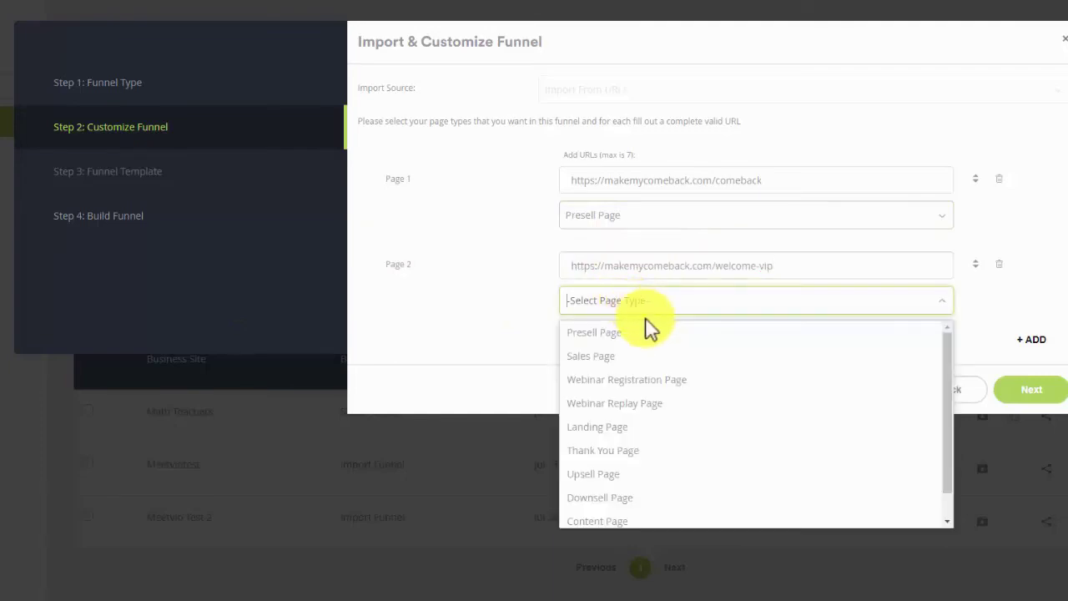
{"action": "left_click", "coordinate": [653, 451]}
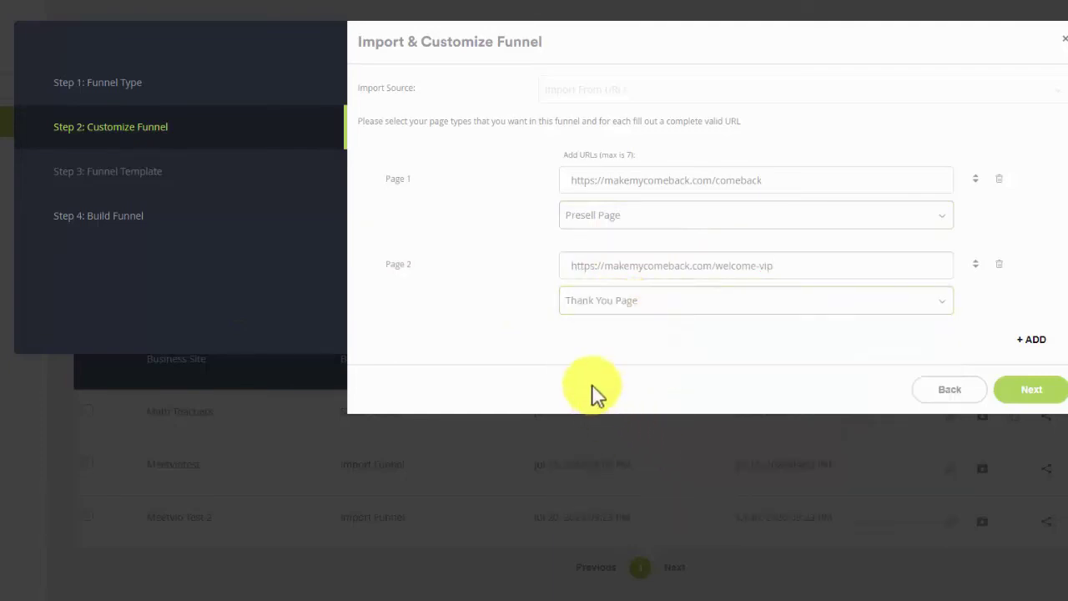
{"action": "left_click", "coordinate": [1017, 392]}
Name the imported funnel "Tony Robbins Comeback Funnel"
{"action": "left_click", "coordinate": [574, 93]}
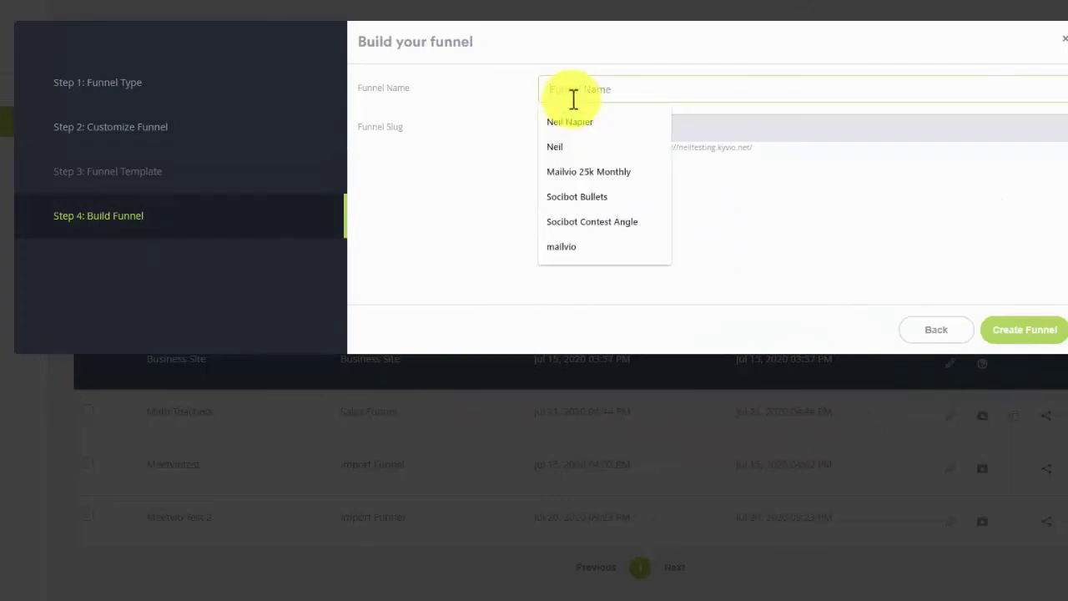
{"action": "type", "text": "Tony T"}
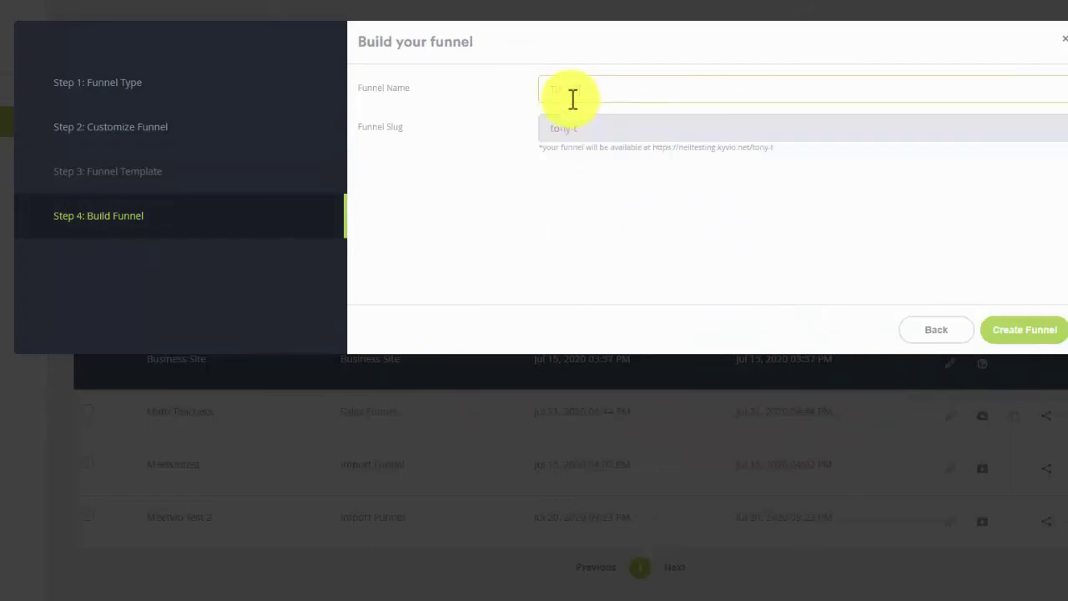
{"action": "key", "text": "BackSpace"}
{"action": "key", "text": "BackSpace"}
{"action": "key", "text": "BackSpace"}
{"action": "key", "text": "BackSpace"}
{"action": "key", "text": "BackSpace"}
{"action": "key", "text": "BackSpace"}
{"action": "key", "text": "BackSpace"}
{"action": "type", "text": "Robbins Comeback"}
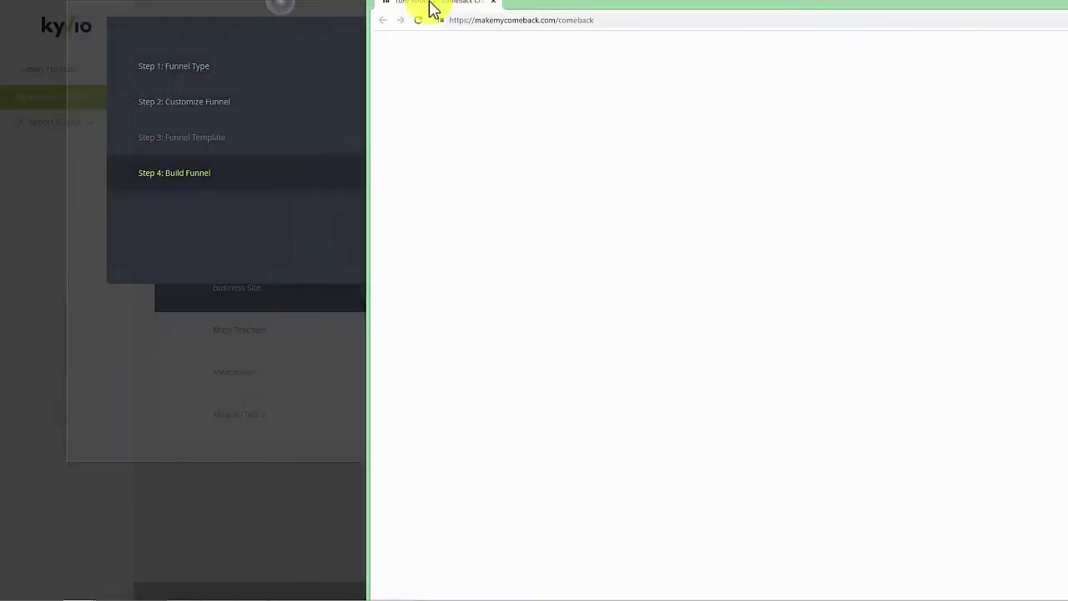
Look through the original makemycomeback.com comeback and welcome-vip pages that serve as import sources
{"action": "scroll", "coordinate": [523, 243], "scroll_direction": "down", "scroll_amount": 15}
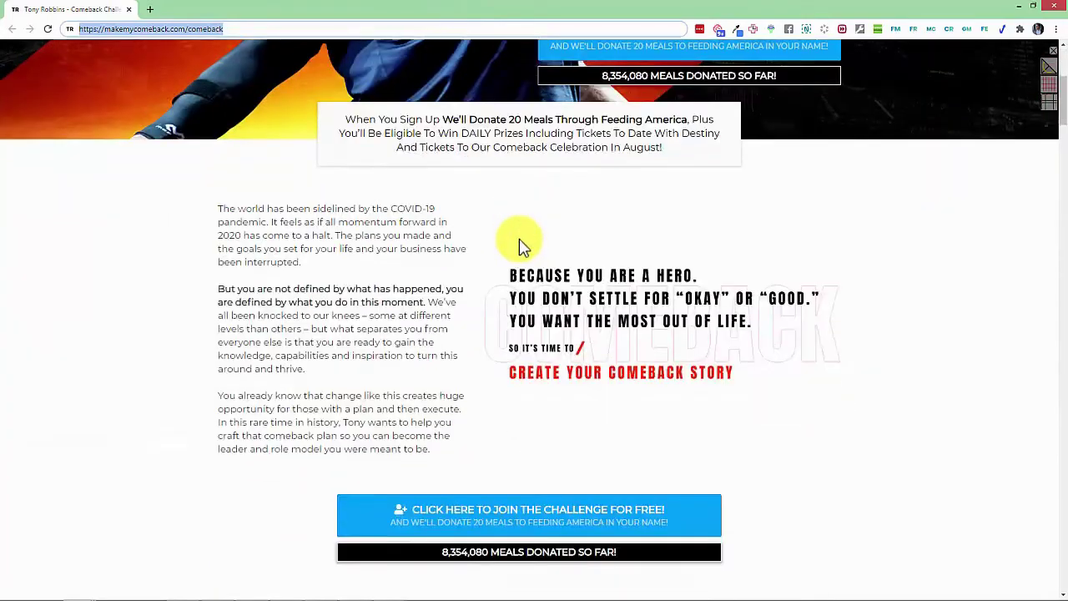
{"action": "scroll", "coordinate": [509, 267], "scroll_direction": "down", "scroll_amount": 10}
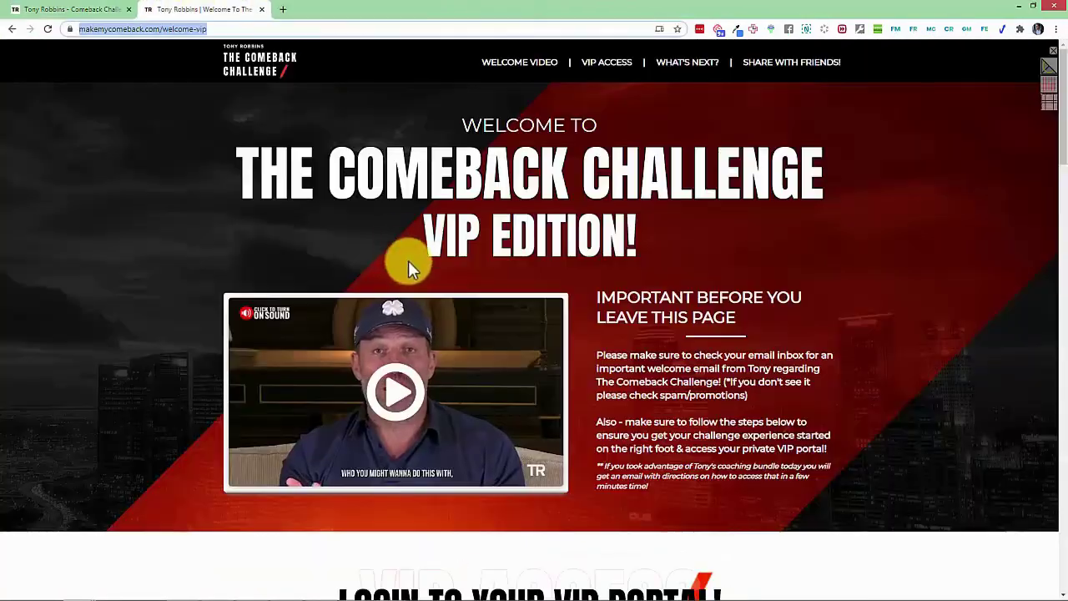
{"action": "scroll", "coordinate": [408, 267], "scroll_direction": "down", "scroll_amount": 10}
{"action": "scroll", "coordinate": [414, 274], "scroll_direction": "down", "scroll_amount": 10}
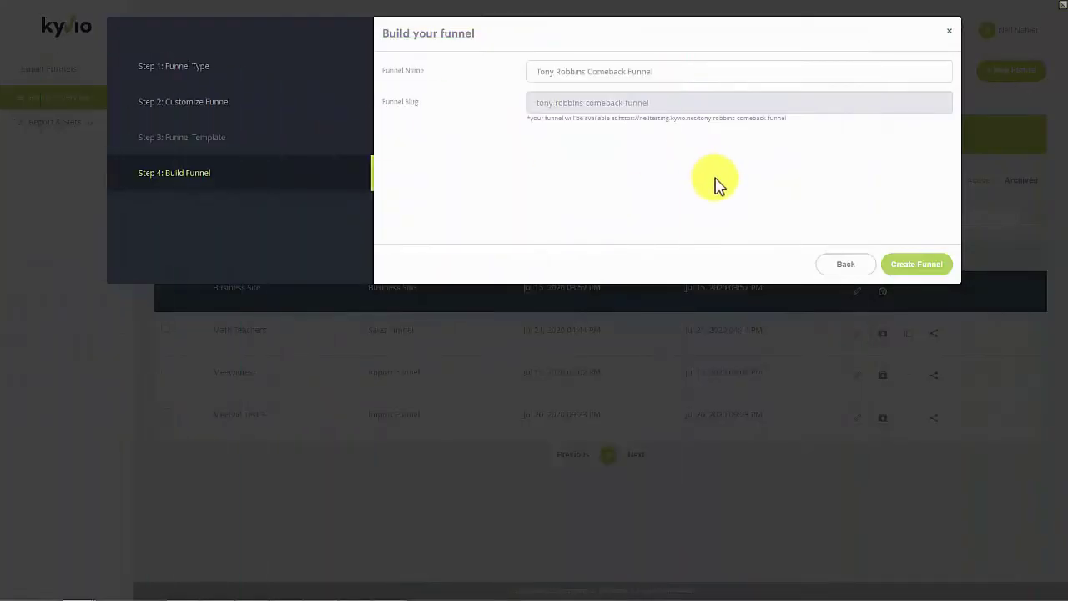
{"action": "left_click_drag", "start_coordinate": [714, 117], "coordinate": [718, 118]}
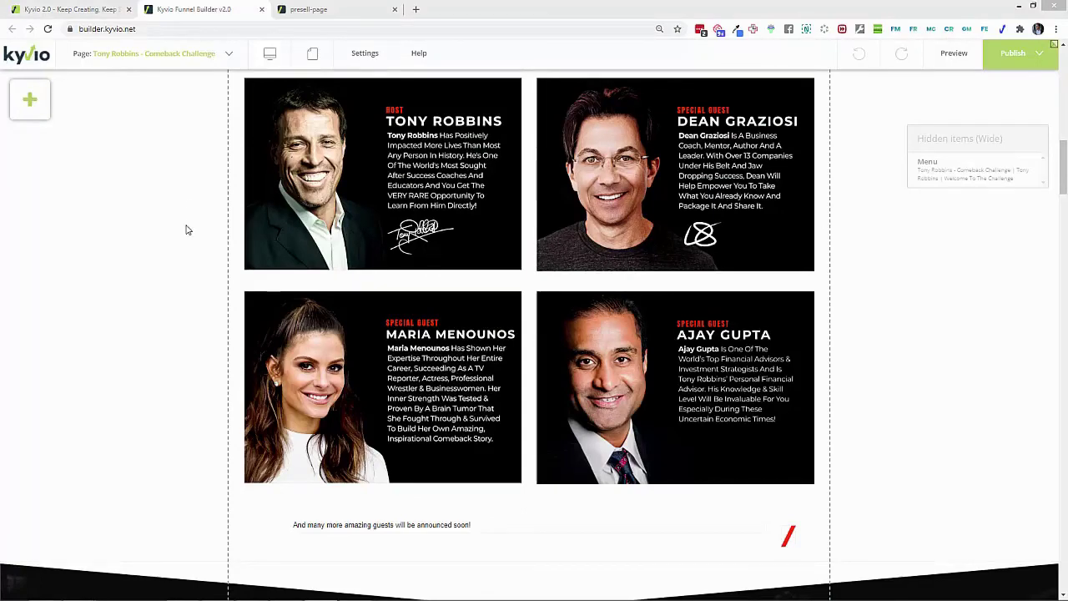
In the imported Comeback Challenge page, set the background colour of the hero section below the announcement bar to black
{"action": "scroll", "coordinate": [187, 230], "scroll_direction": "down", "scroll_amount": 10}
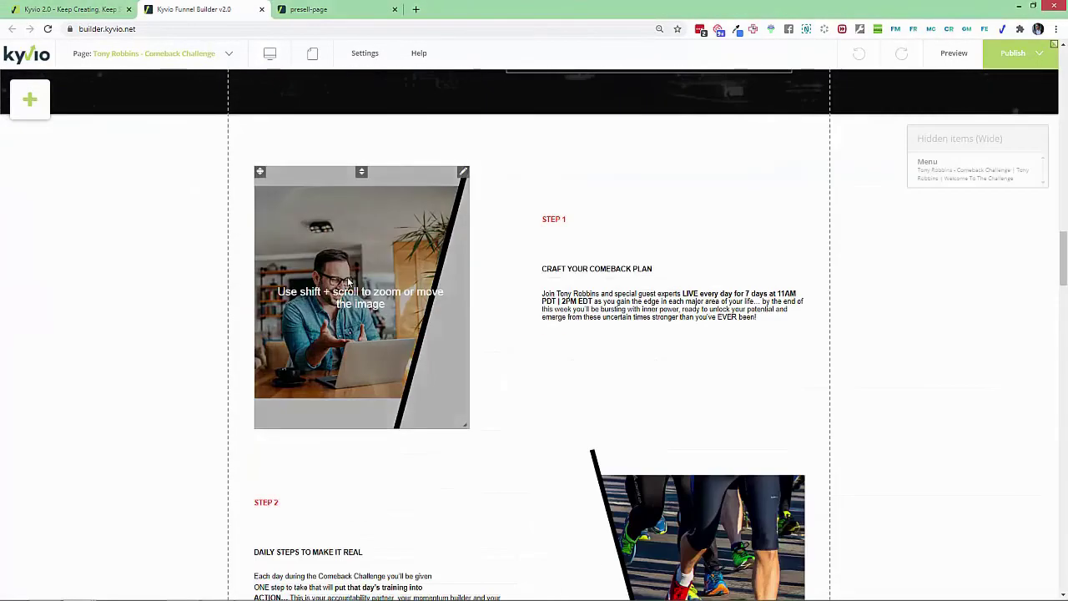
{"action": "scroll", "coordinate": [445, 298], "scroll_direction": "down", "scroll_amount": 10}
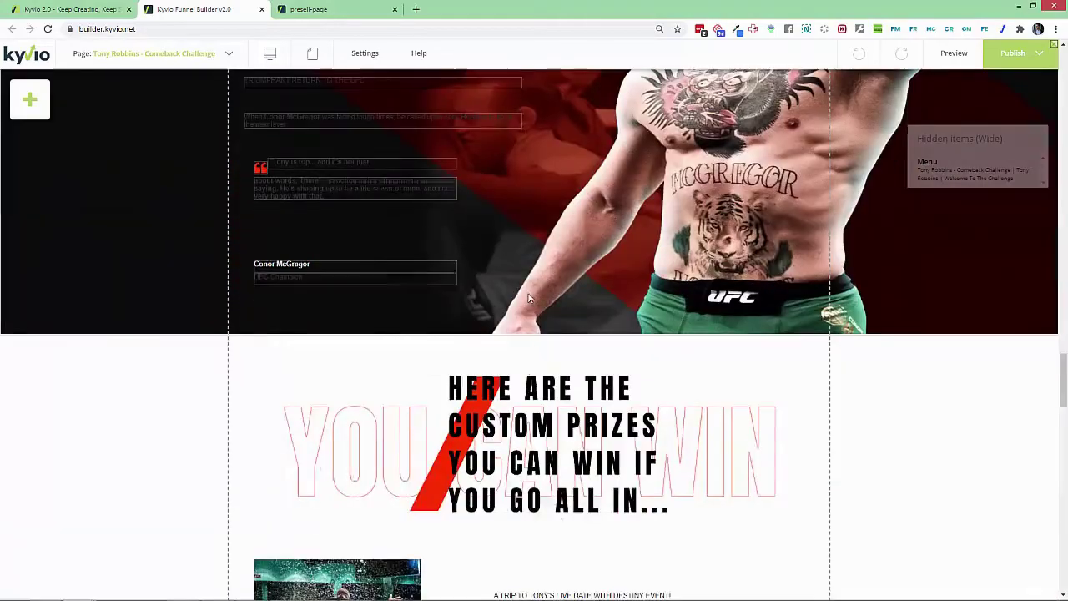
{"action": "scroll", "coordinate": [527, 298], "scroll_direction": "down", "scroll_amount": 5}
{"action": "scroll", "coordinate": [528, 298], "scroll_direction": "up", "scroll_amount": 10}
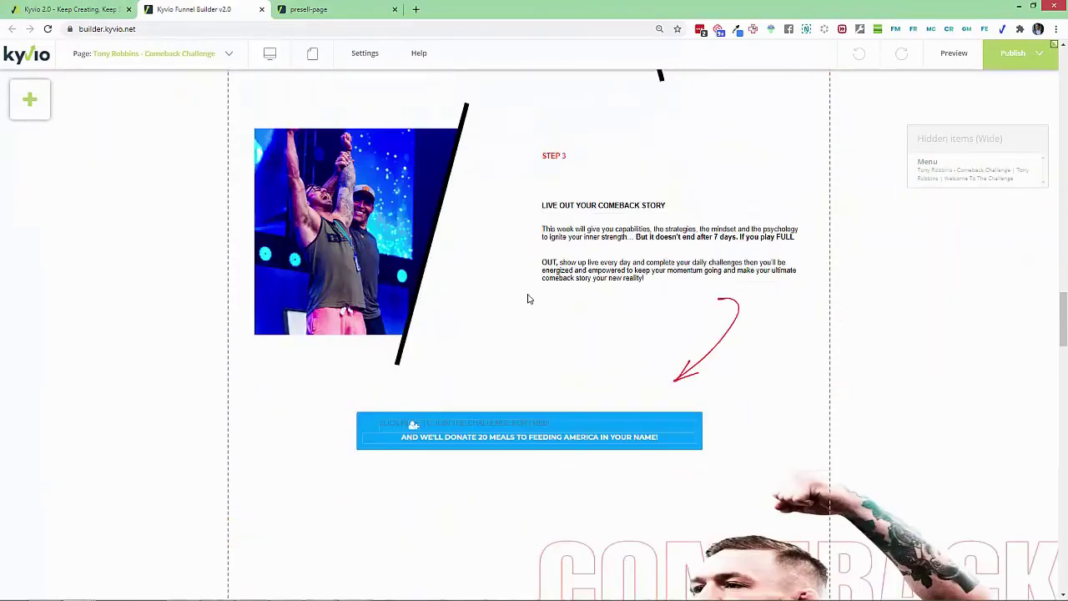
{"action": "scroll", "coordinate": [528, 298], "scroll_direction": "up", "scroll_amount": 15}
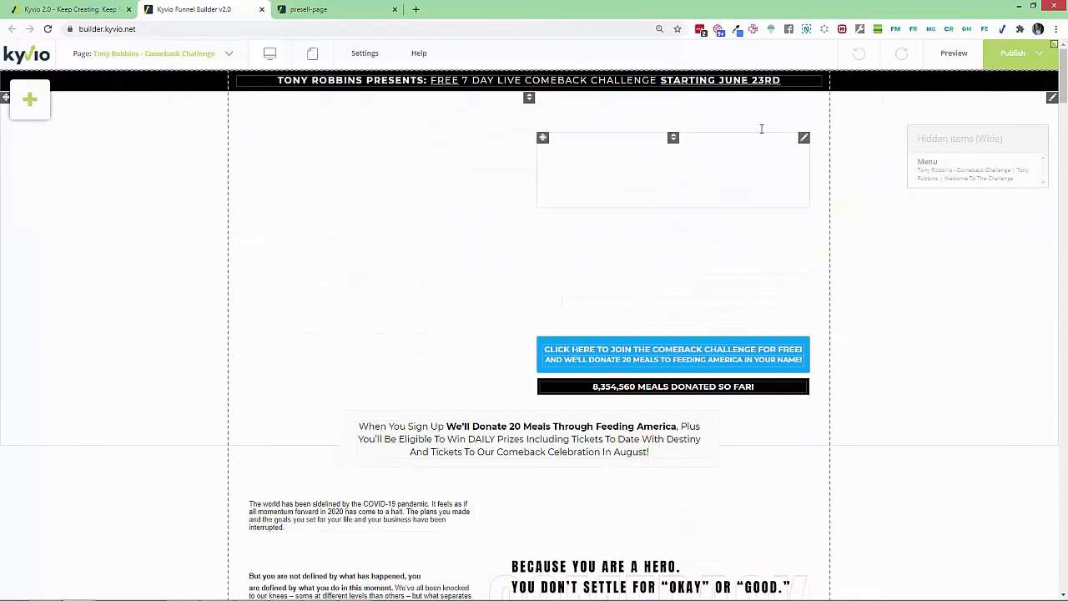
{"action": "left_click", "coordinate": [1052, 98]}
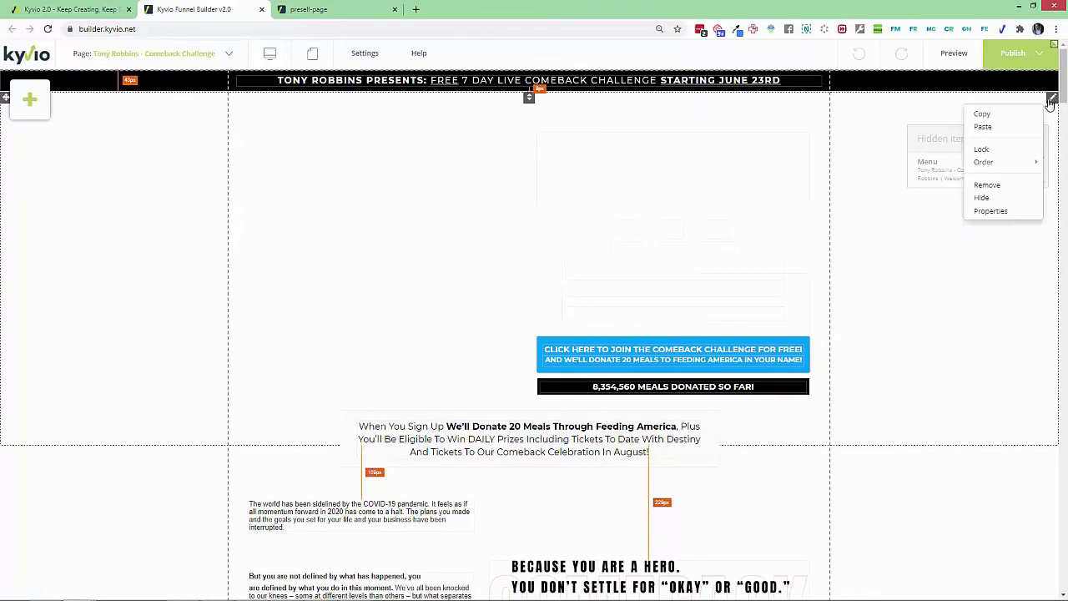
{"action": "left_click", "coordinate": [1005, 211]}
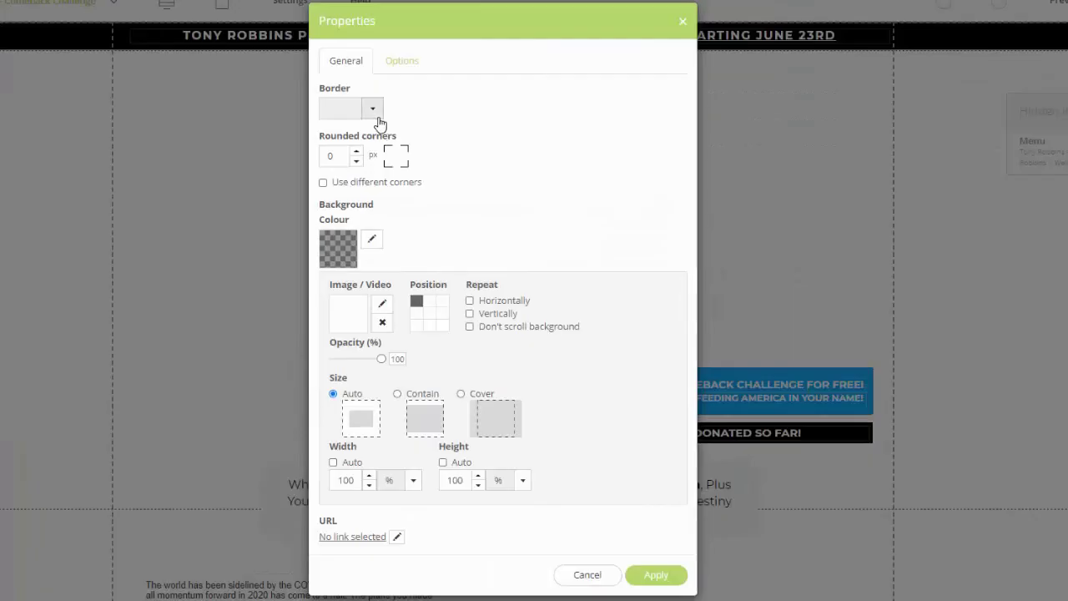
{"action": "left_click", "coordinate": [352, 254]}
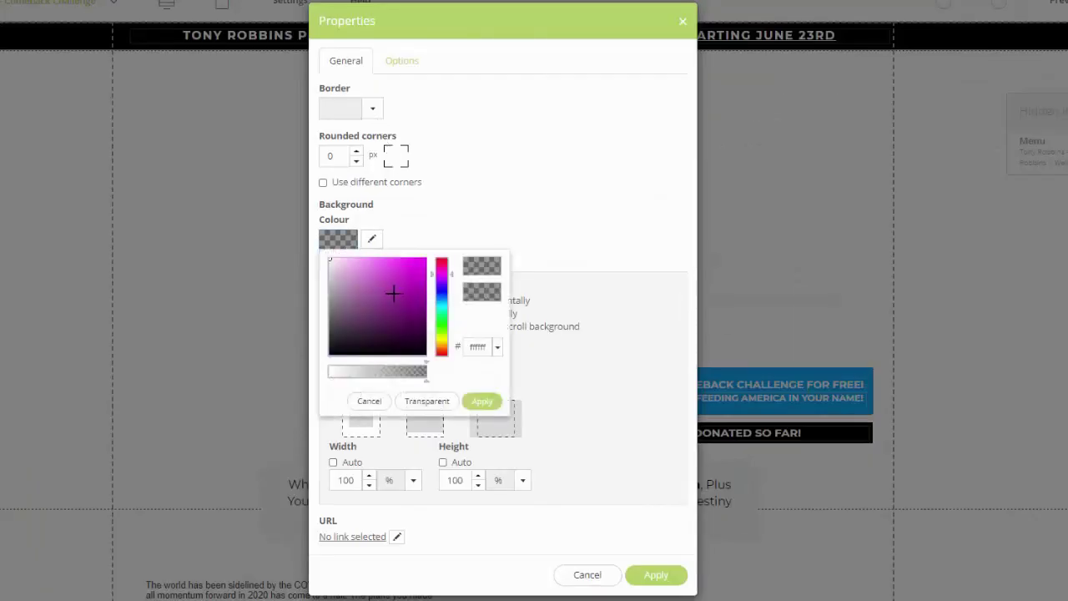
{"action": "left_click", "coordinate": [425, 353]}
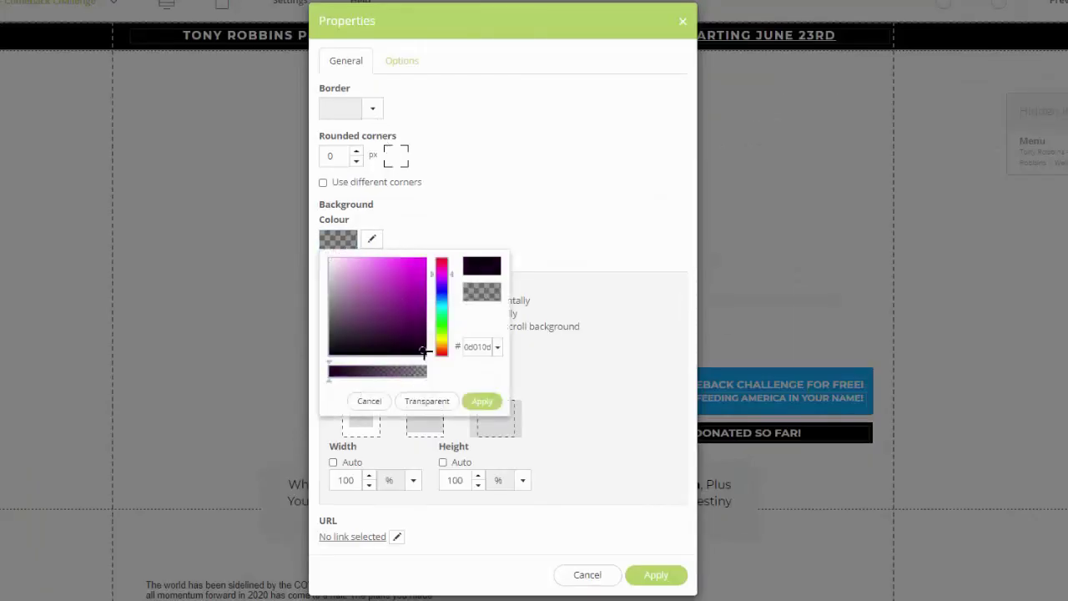
{"action": "left_click", "coordinate": [495, 405]}
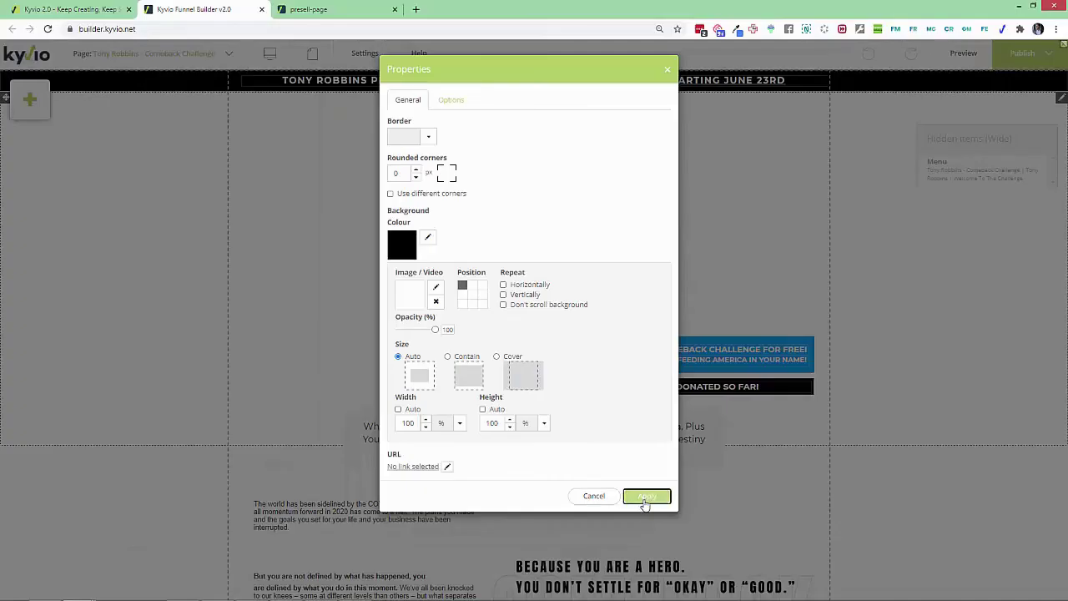
{"action": "left_click", "coordinate": [646, 498]}
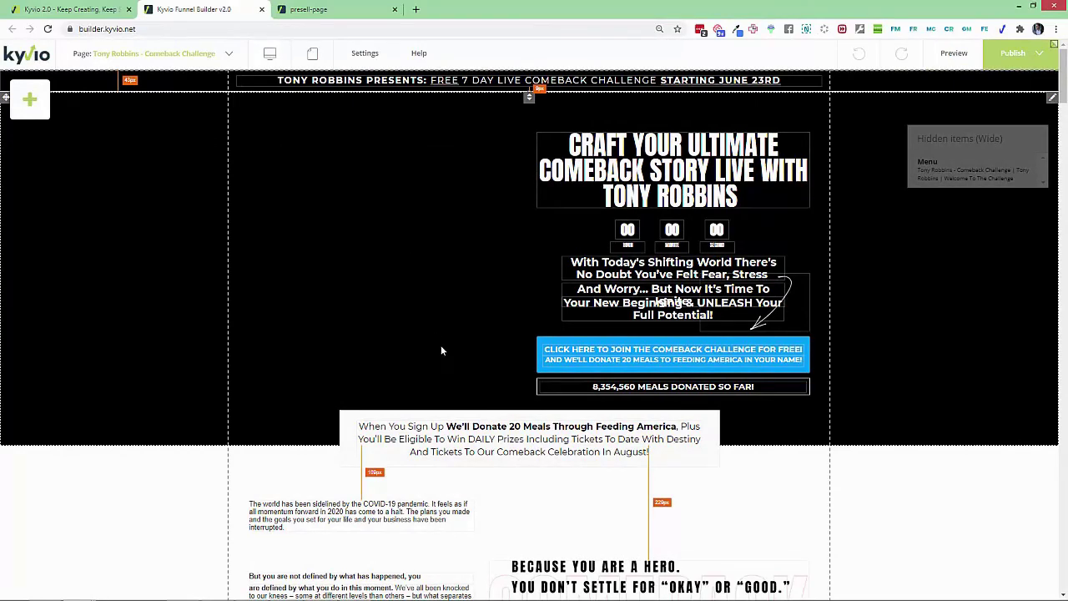
Apply the Normal style to the "are defined by what you do in this moment" paragraph and widen its text block slightly
{"action": "scroll", "coordinate": [434, 375], "scroll_direction": "down", "scroll_amount": 4}
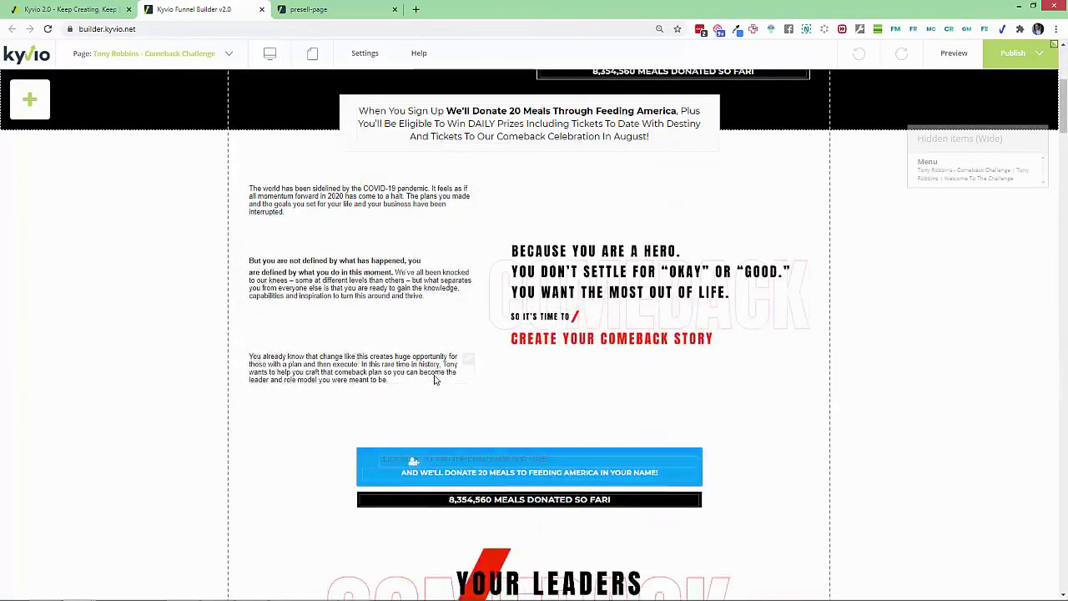
{"action": "left_click", "coordinate": [434, 282]}
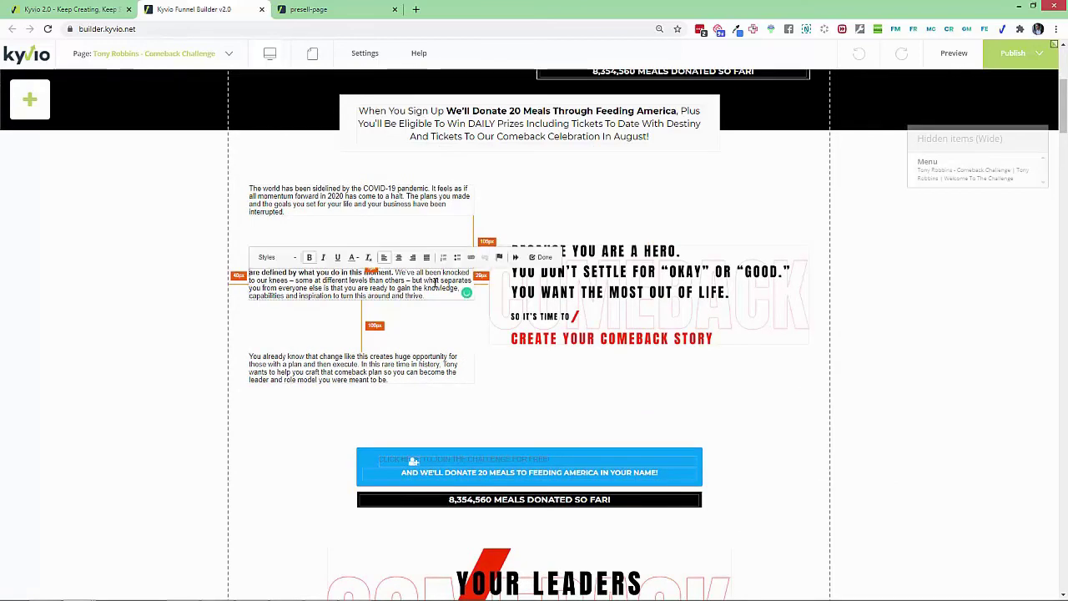
{"action": "key", "text": "ctrl+a"}
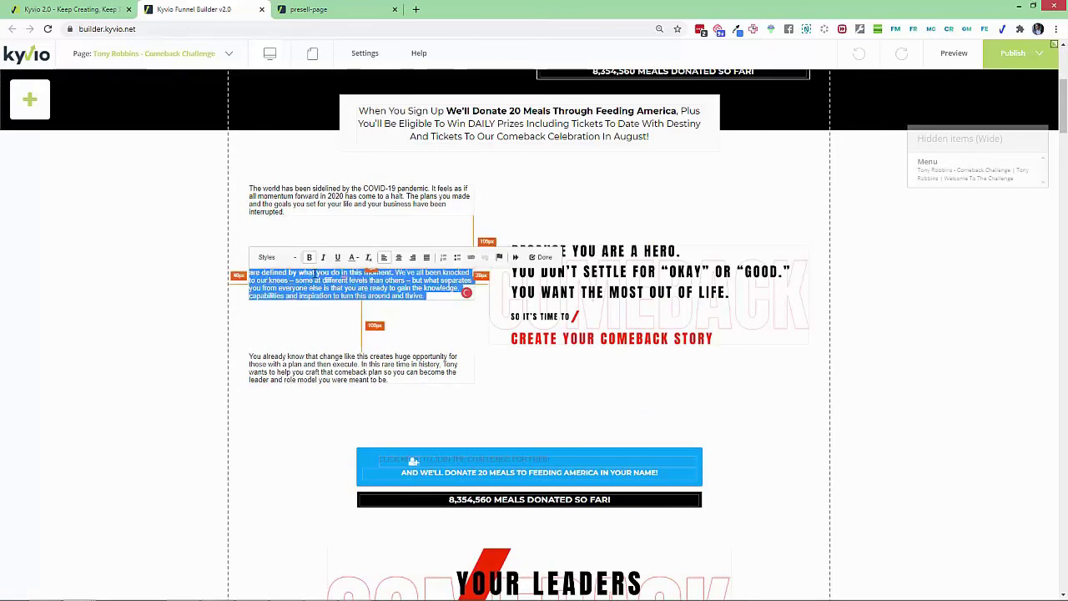
{"action": "left_click", "coordinate": [275, 257]}
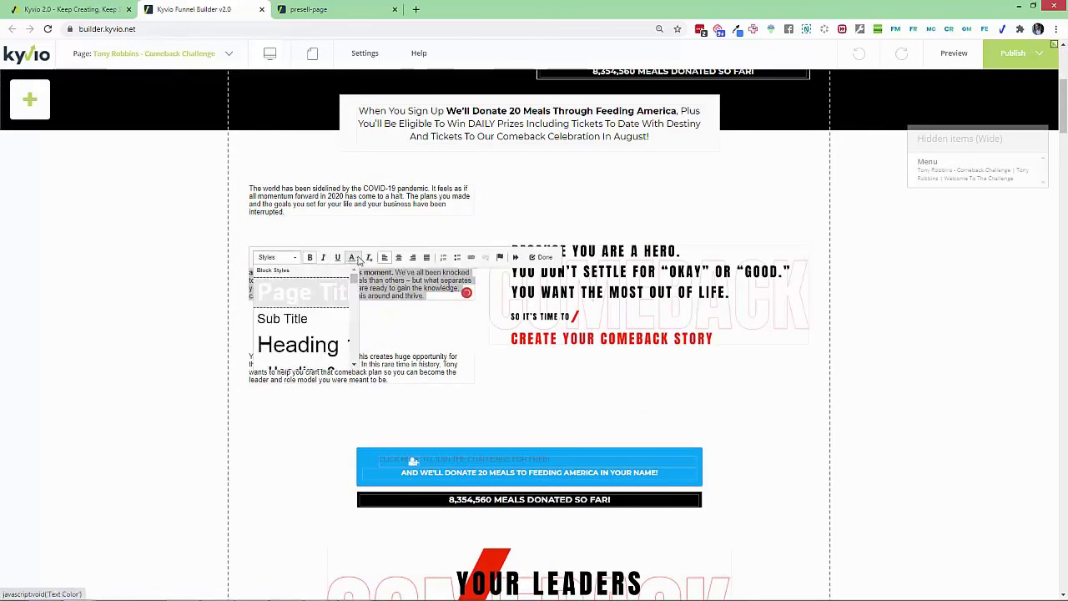
{"action": "scroll", "coordinate": [325, 326], "scroll_direction": "down", "scroll_amount": 2}
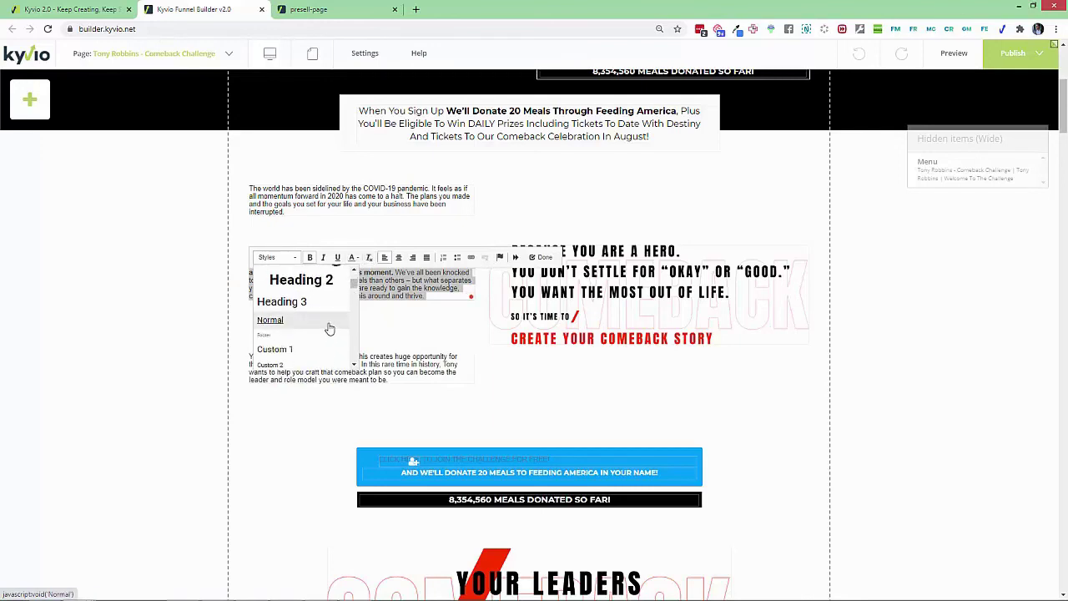
{"action": "left_click", "coordinate": [330, 328]}
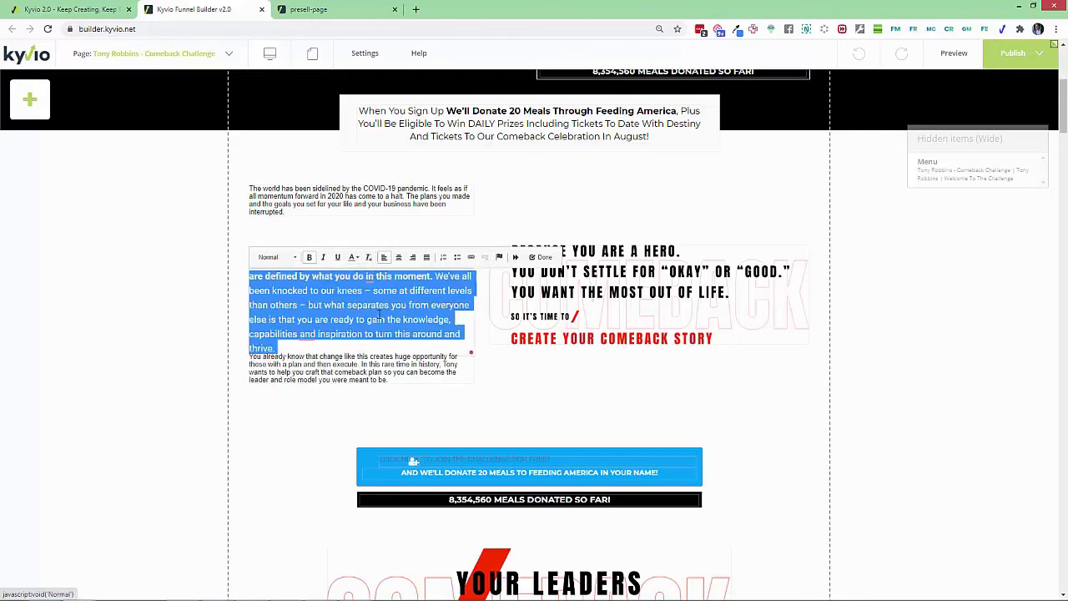
{"action": "left_click", "coordinate": [224, 322]}
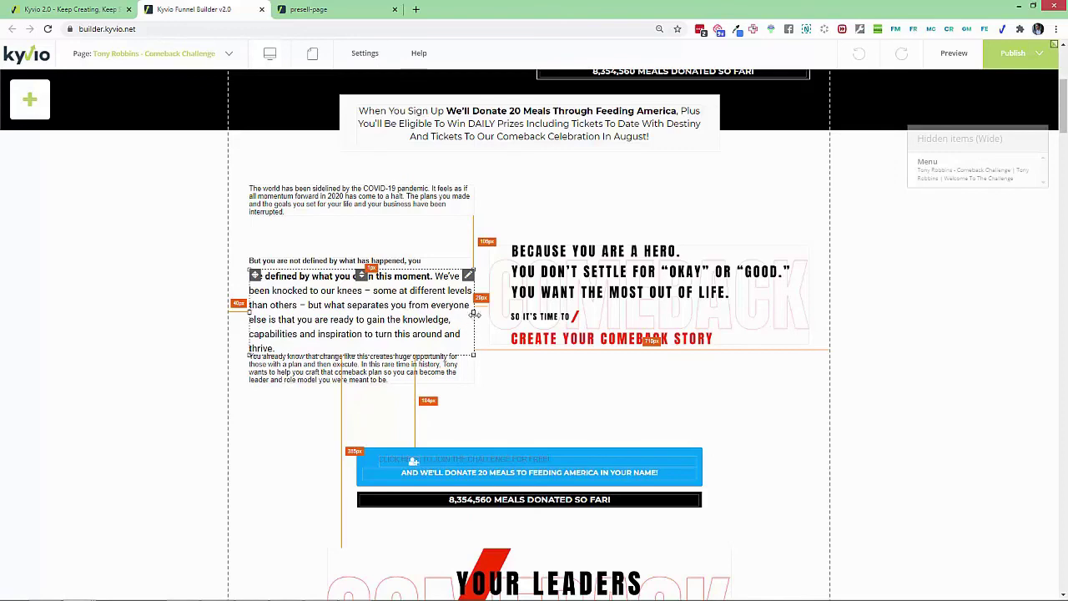
{"action": "left_click_drag", "start_coordinate": [474, 313], "coordinate": [489, 311]}
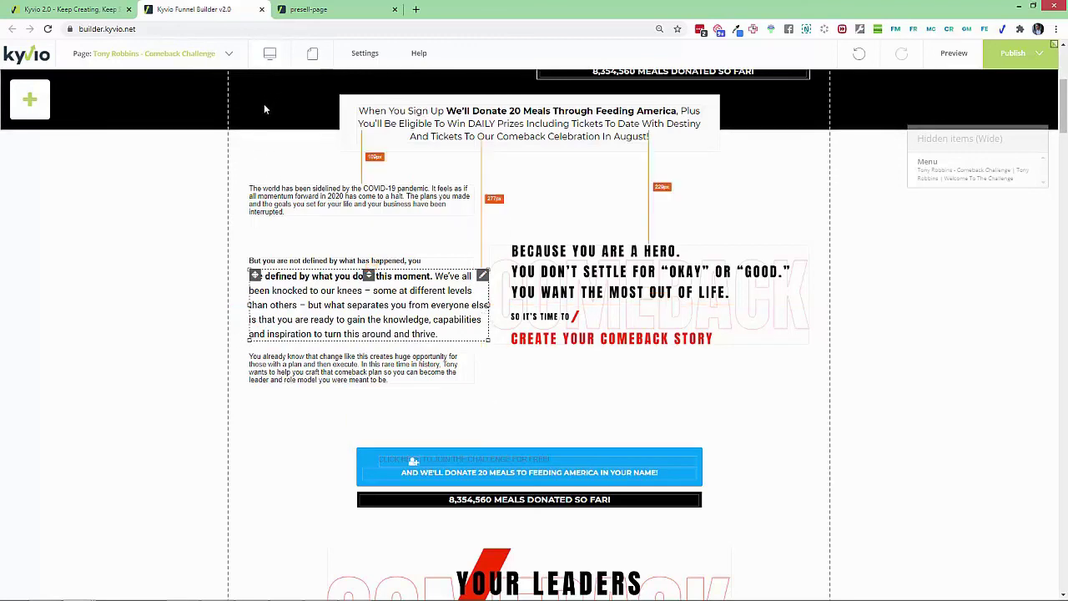
Return to the Edit Funnel page of the Tony Robbinss Comeback Funnel
{"action": "left_click", "coordinate": [71, 9]}
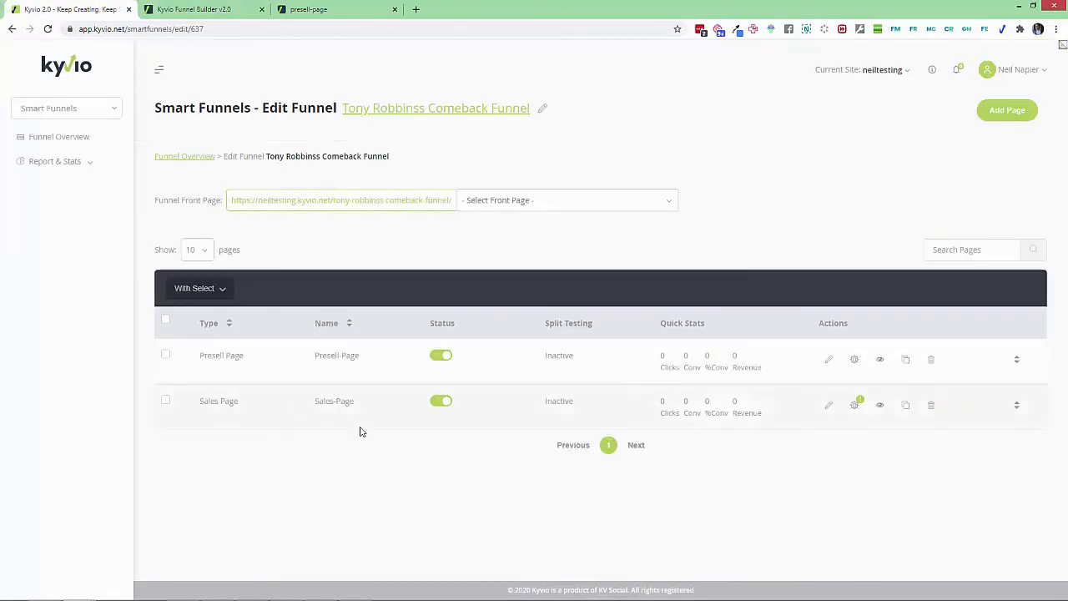